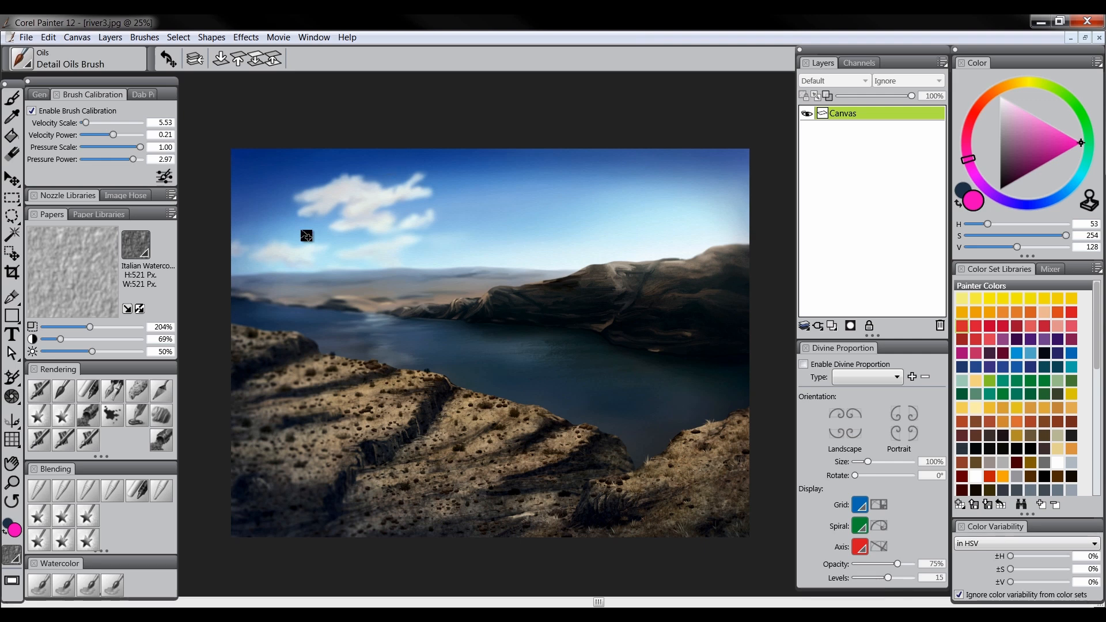
Handwrite the print size 18 x 24" in pink across the sky with the Custom Scratchboard pen.
click(12, 271)
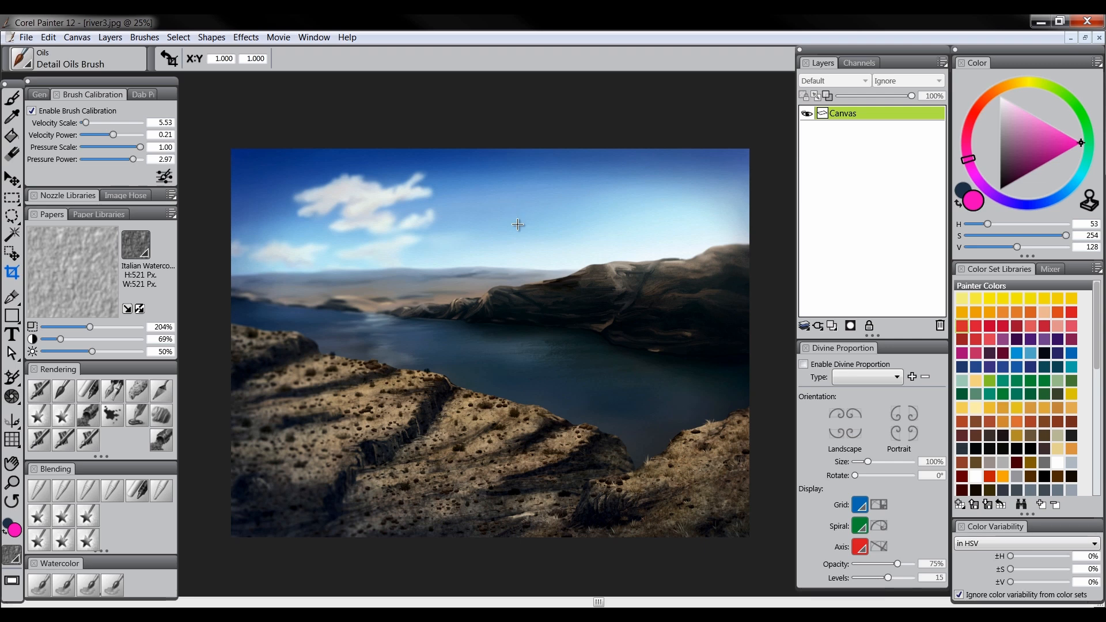
click(122, 393)
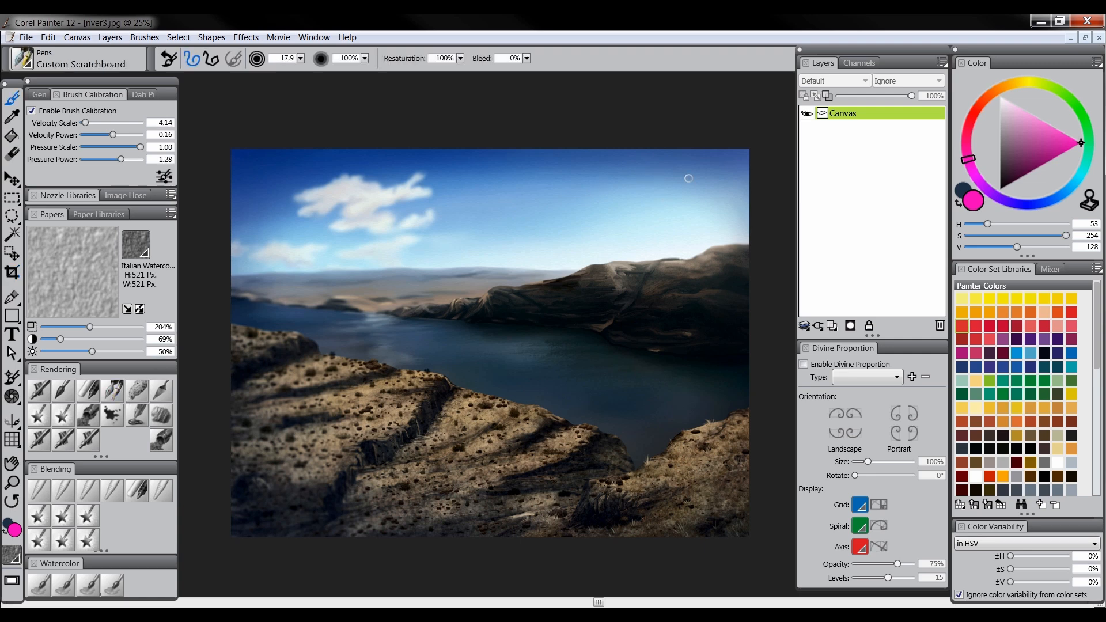
drag(527, 198, 529, 230)
mouse_move(554, 197)
mouse_down()
mouse_move(544, 203)
mouse_move(596, 216)
mouse_up()
mouse_move(598, 195)
mouse_down()
mouse_move(577, 222)
mouse_move(647, 213)
mouse_move(671, 193)
mouse_up()
drag(667, 178, 669, 220)
drag(694, 168, 683, 185)
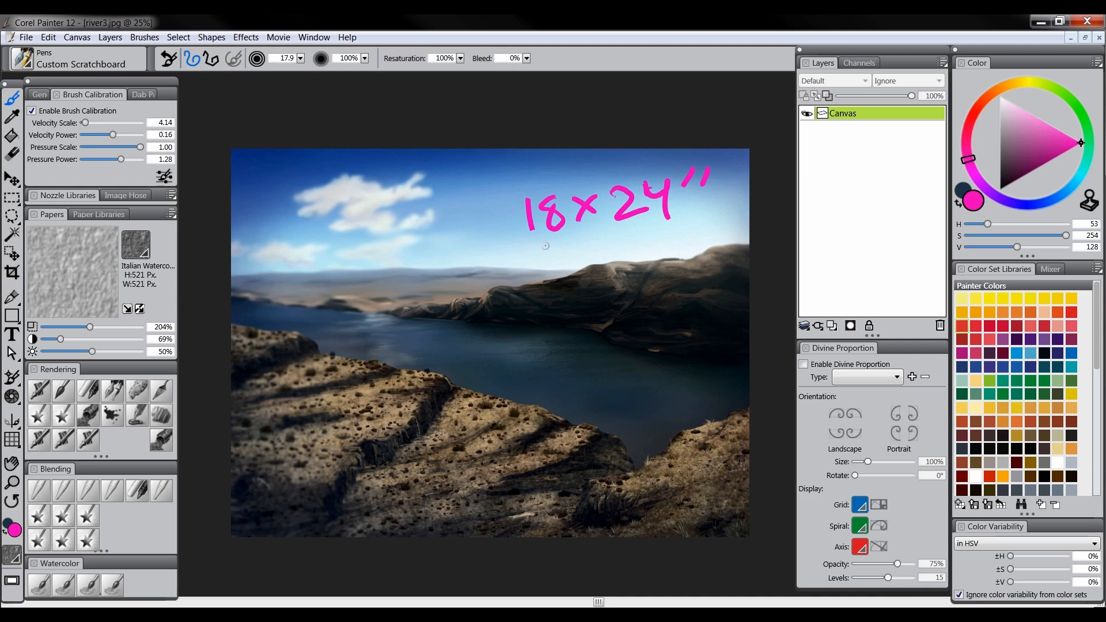
Handwrite the print sizes 11 x 14 and 8 x 10 in pink below the first one, over the hills and river.
mouse_move(470, 257)
mouse_down()
mouse_move(469, 286)
mouse_move(536, 282)
mouse_move(518, 282)
mouse_up()
mouse_move(554, 255)
mouse_down()
mouse_move(552, 286)
mouse_move(596, 262)
mouse_move(590, 292)
mouse_up()
mouse_move(517, 327)
mouse_down()
mouse_move(502, 345)
mouse_move(530, 359)
mouse_up()
drag(577, 321, 573, 353)
mouse_move(588, 343)
mouse_down()
mouse_move(604, 326)
mouse_move(588, 346)
mouse_up()
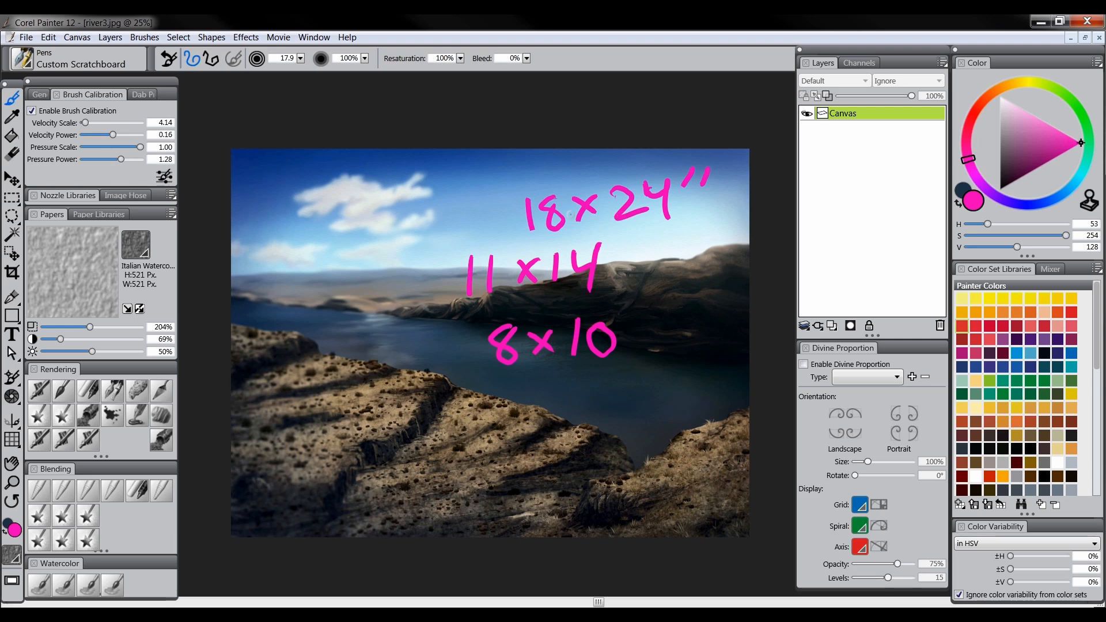
Revert river3.jpg to its saved version to discard the handwritten sizes.
click(26, 37)
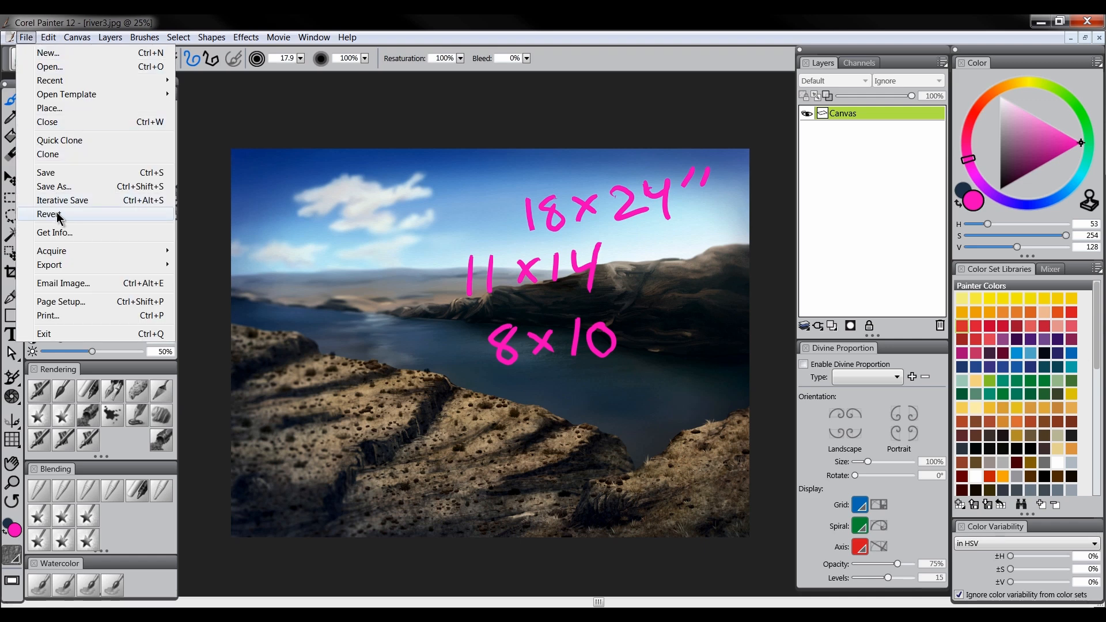
click(59, 215)
click(609, 367)
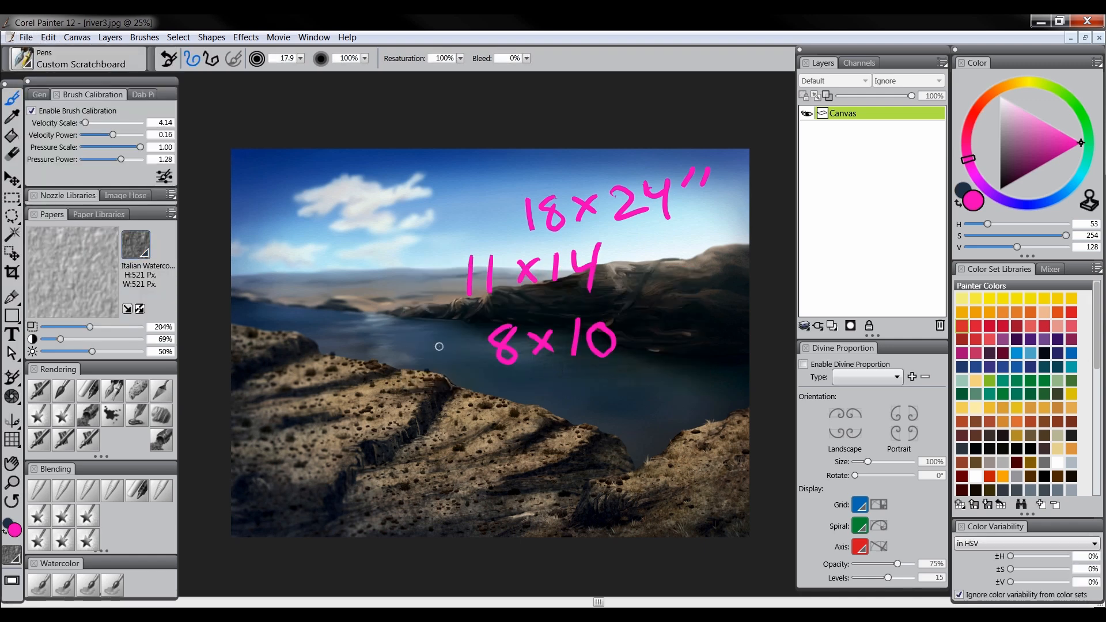
Crop the river landscape to a full-width strip without its upper and lower edges, and undo the crop.
click(11, 271)
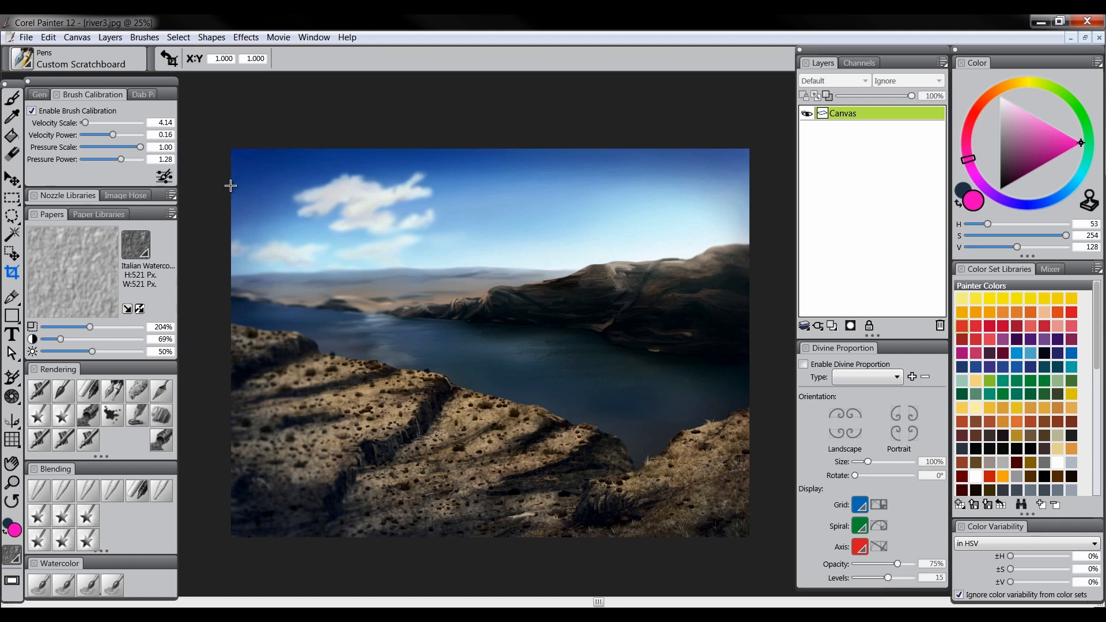
drag(233, 187, 749, 499)
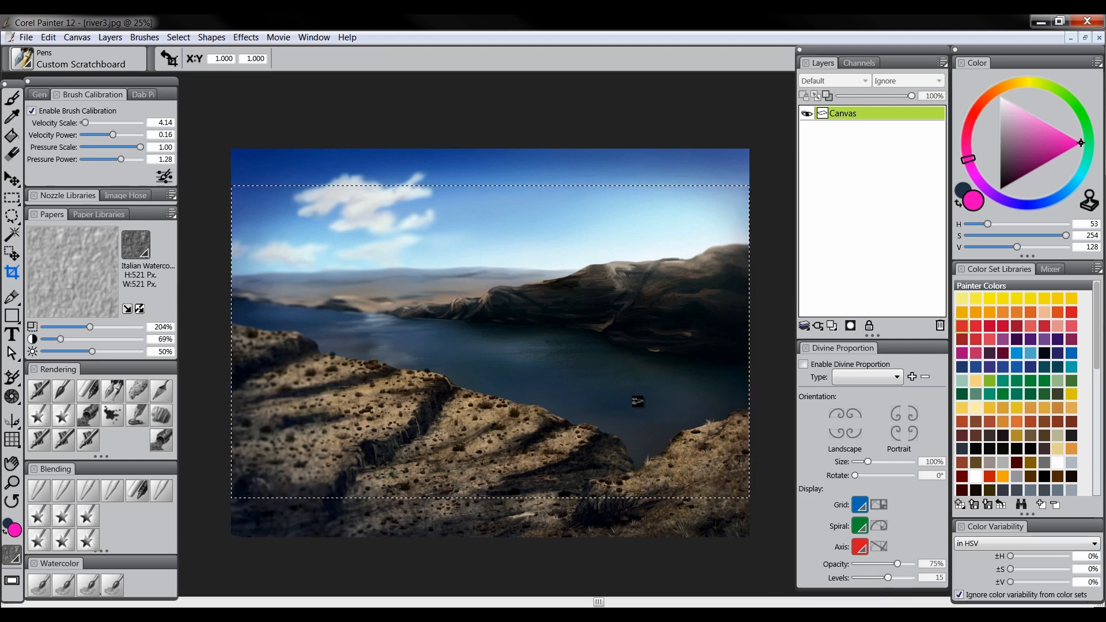
click(638, 405)
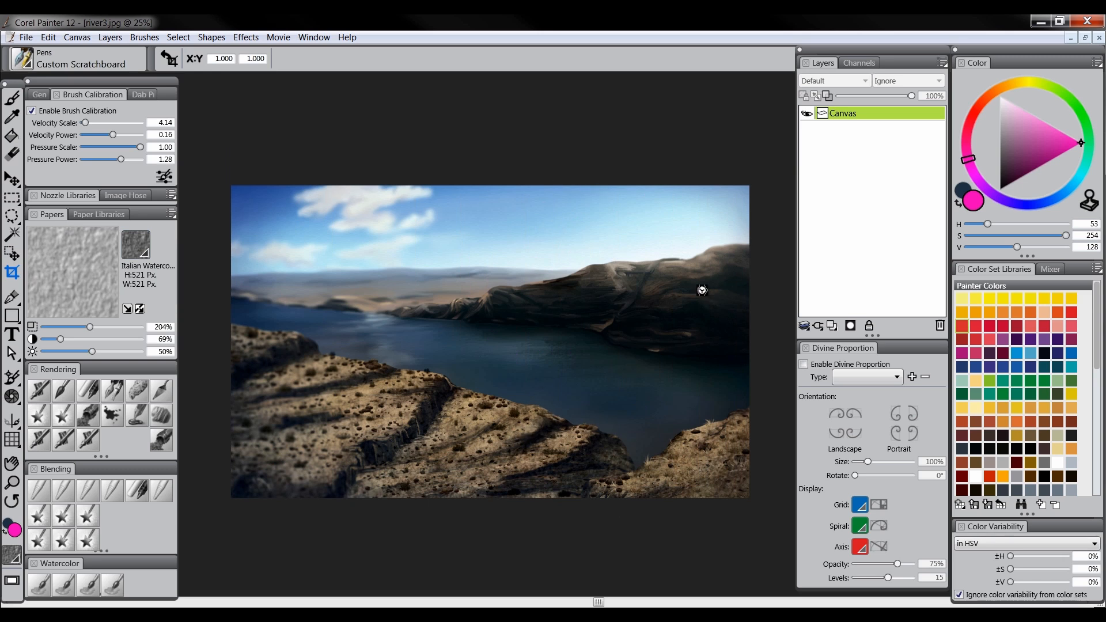
key(ctrl+z)
drag(634, 353, 637, 337)
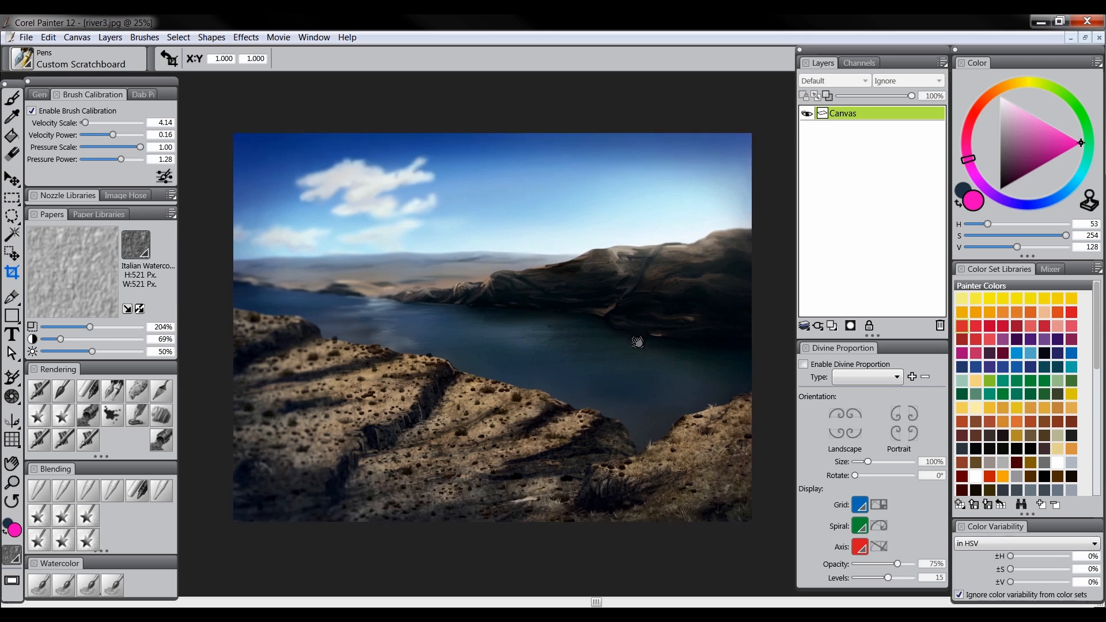
drag(530, 311, 585, 318)
drag(435, 259, 374, 255)
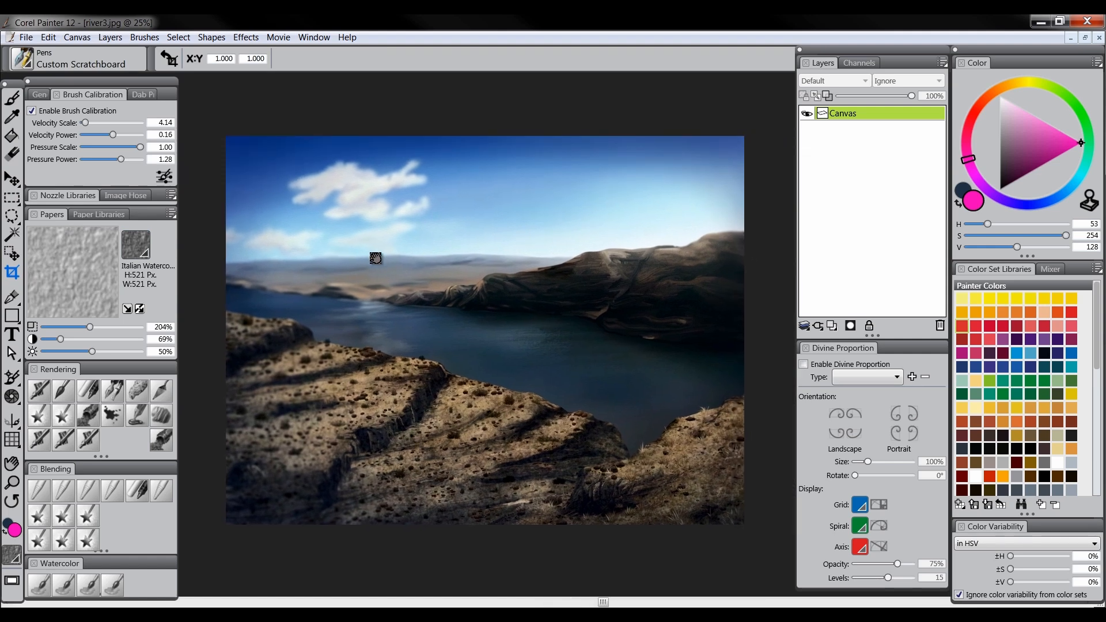
Examine the width, height and resolution settings for a new image without creating one.
click(26, 36)
click(41, 51)
drag(406, 155, 582, 153)
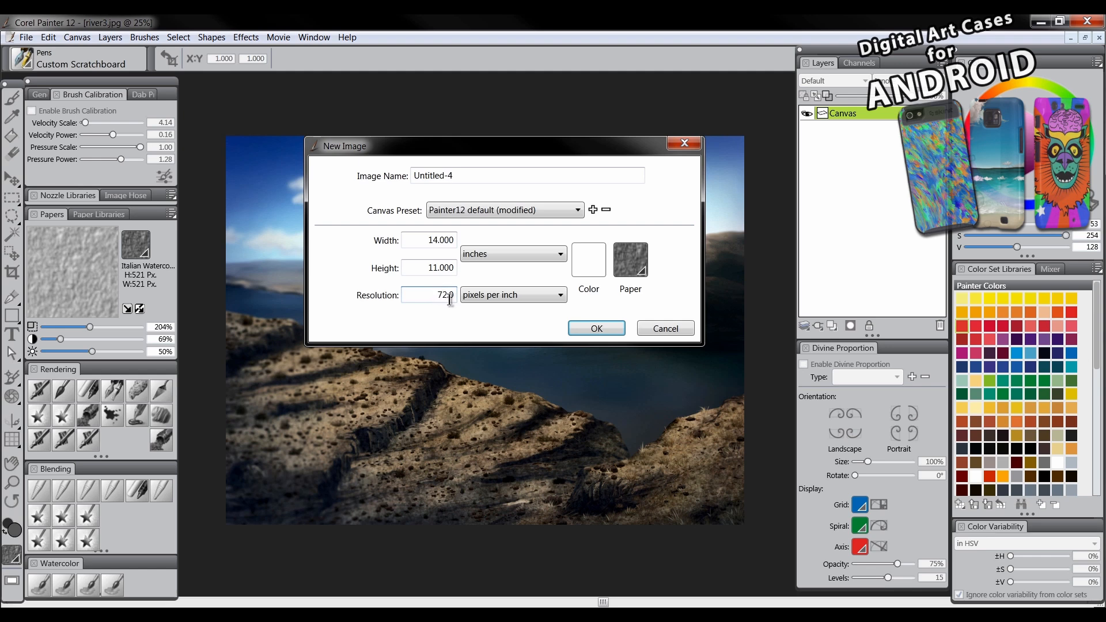
click(665, 328)
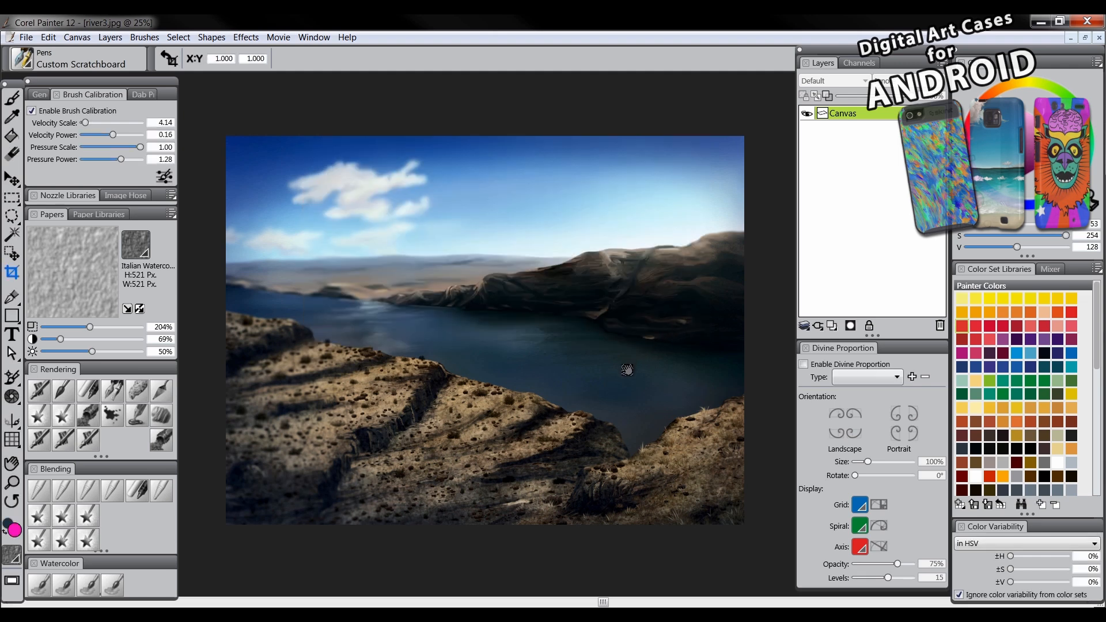
drag(626, 370, 632, 376)
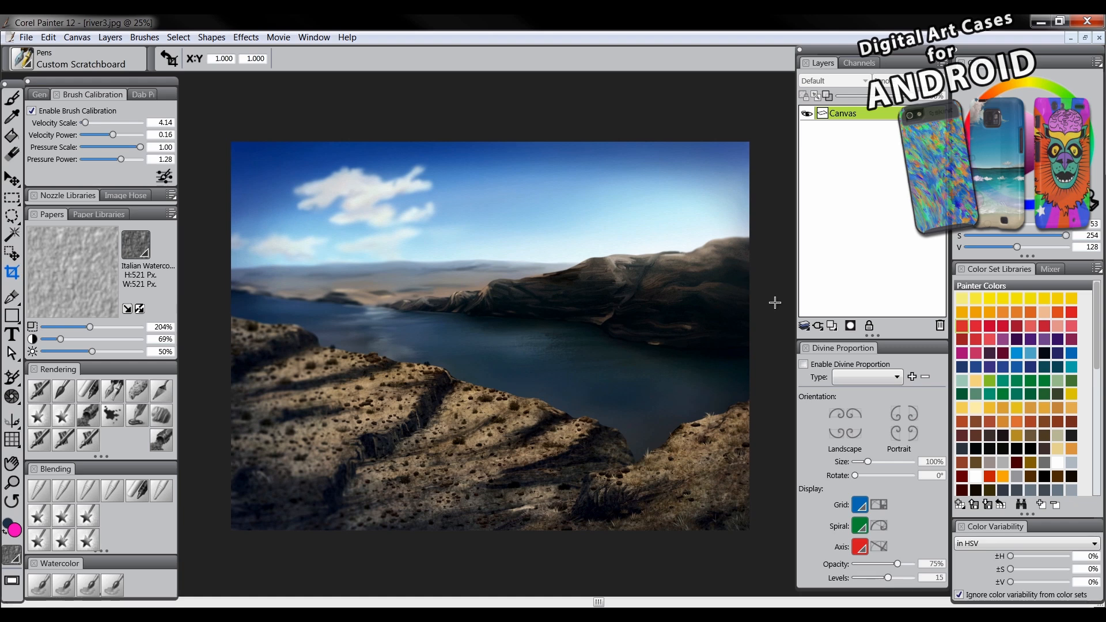
Switch to the grass3.jpg painting and show the whole image at 25%.
click(314, 37)
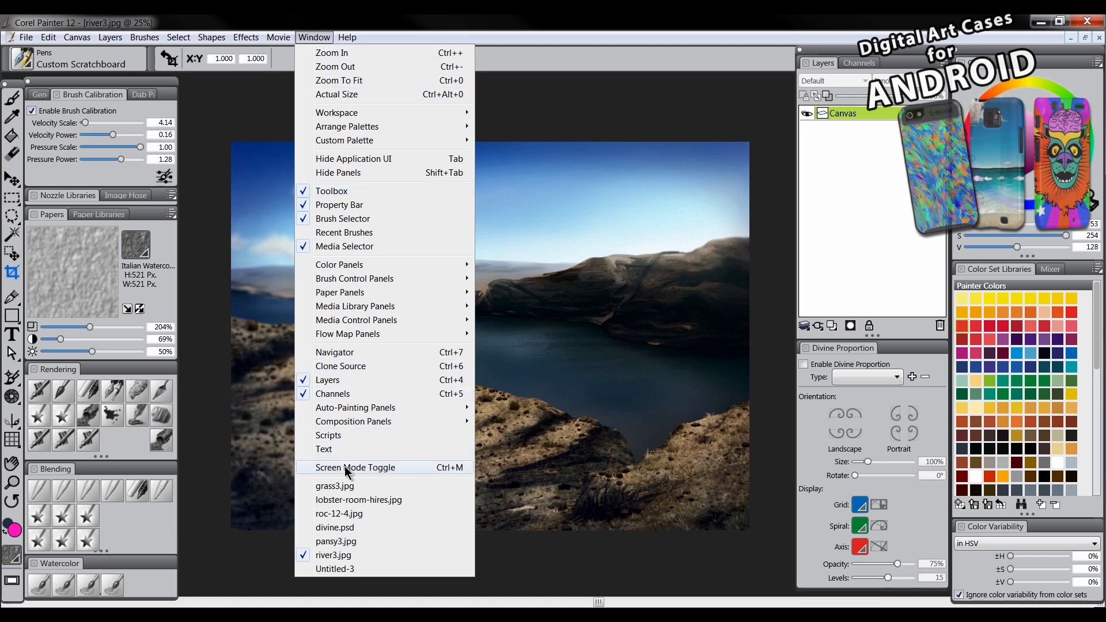
click(346, 486)
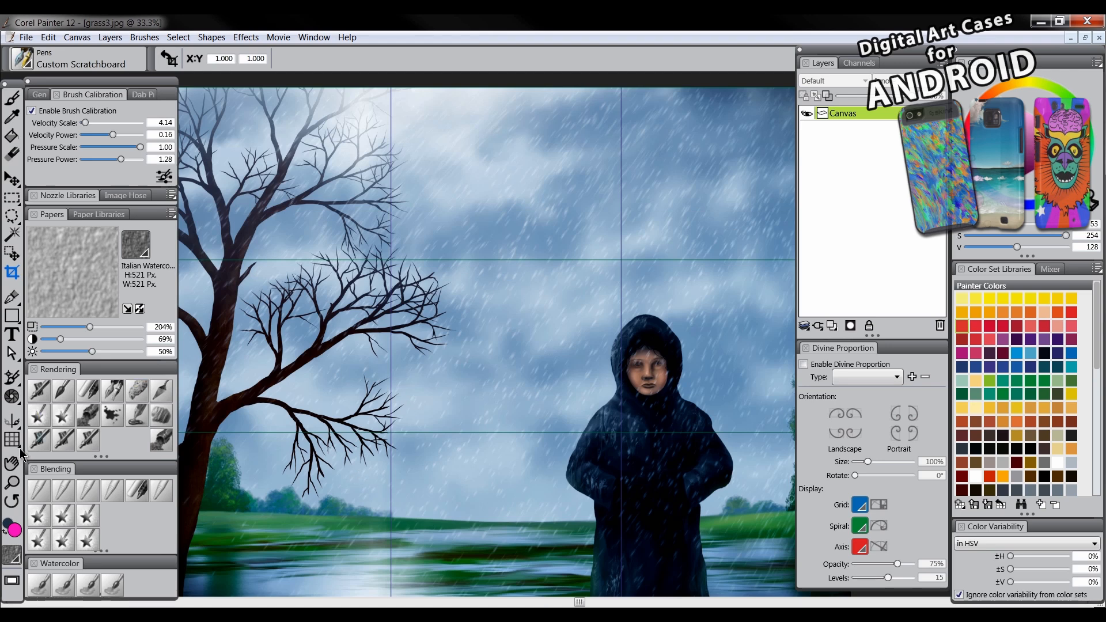
click(12, 481)
alt+click(478, 372)
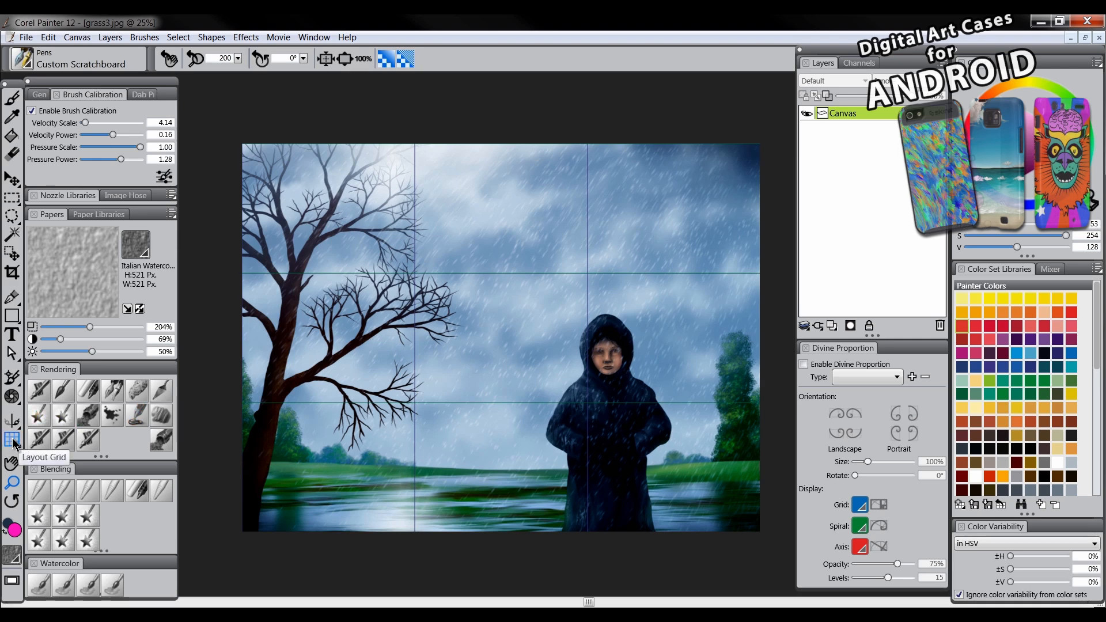
Toggle the layout grid off and on with the Layout Grid tool, and briefly hide the Canvas to view the grid alone.
drag(15, 440, 50, 442)
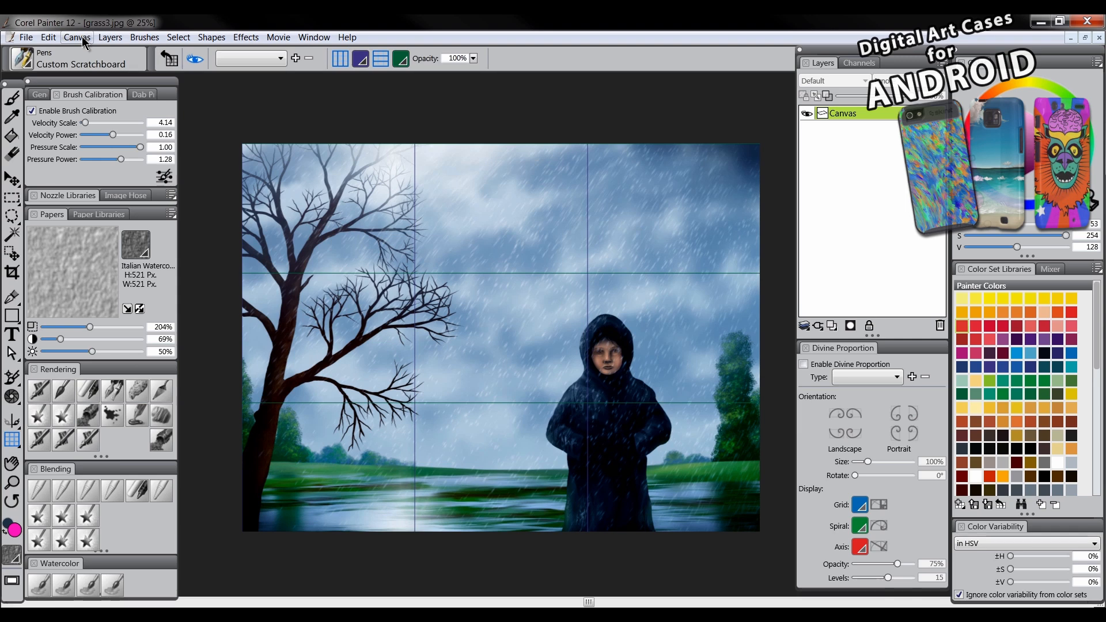
click(196, 59)
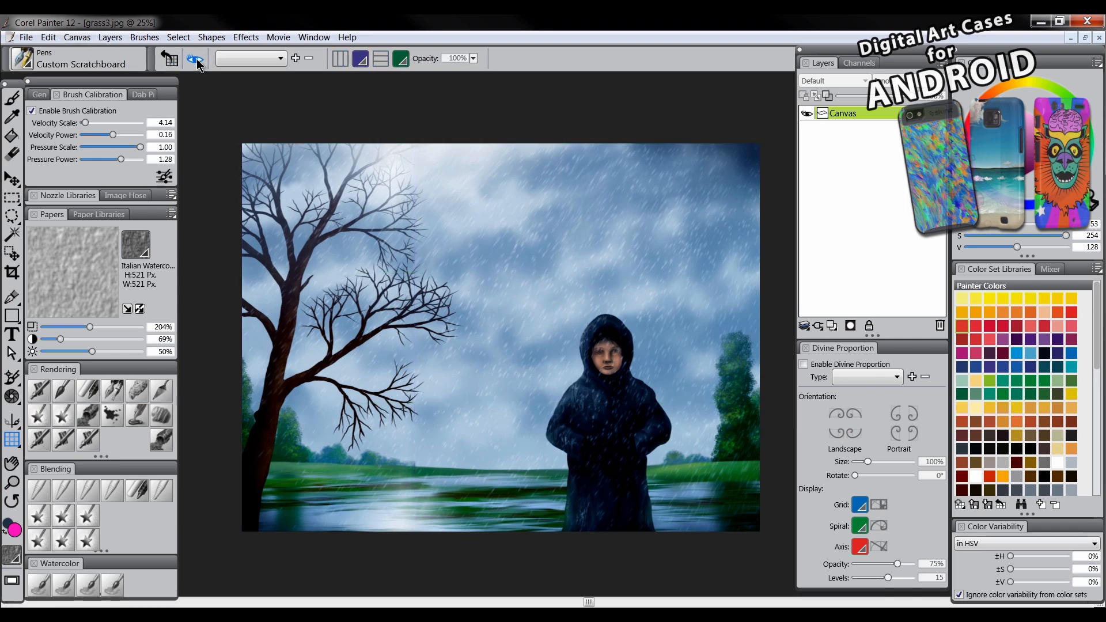
click(196, 59)
click(196, 59)
click(196, 59)
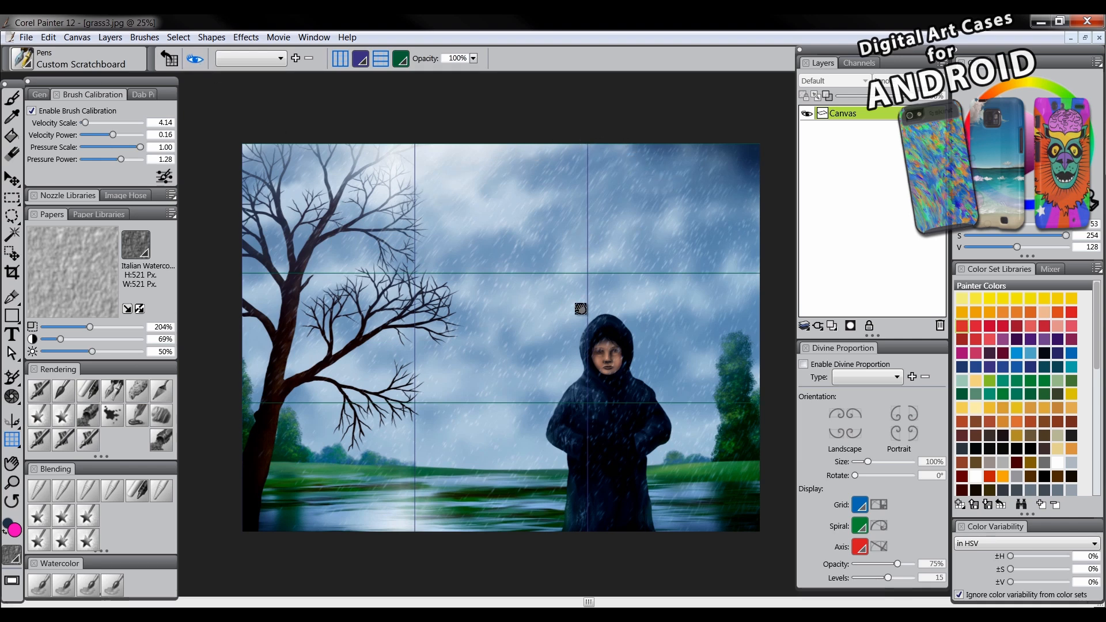
click(806, 113)
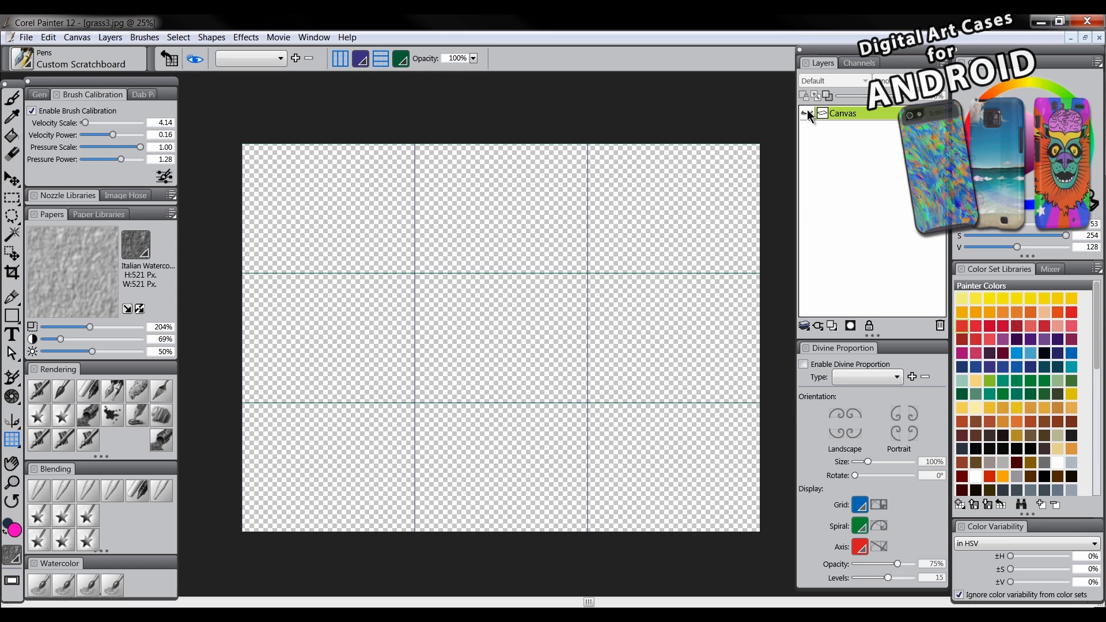
click(806, 113)
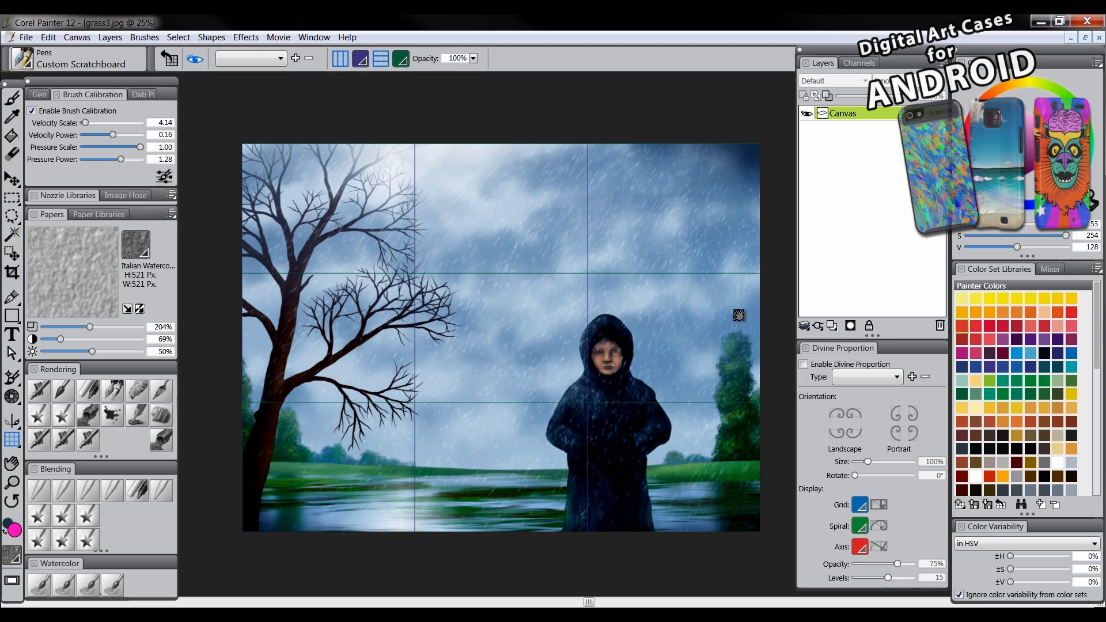
Switch to the roc-12-4.jpg painting and show the whole image at 25% to examine its composition against the grid.
click(315, 37)
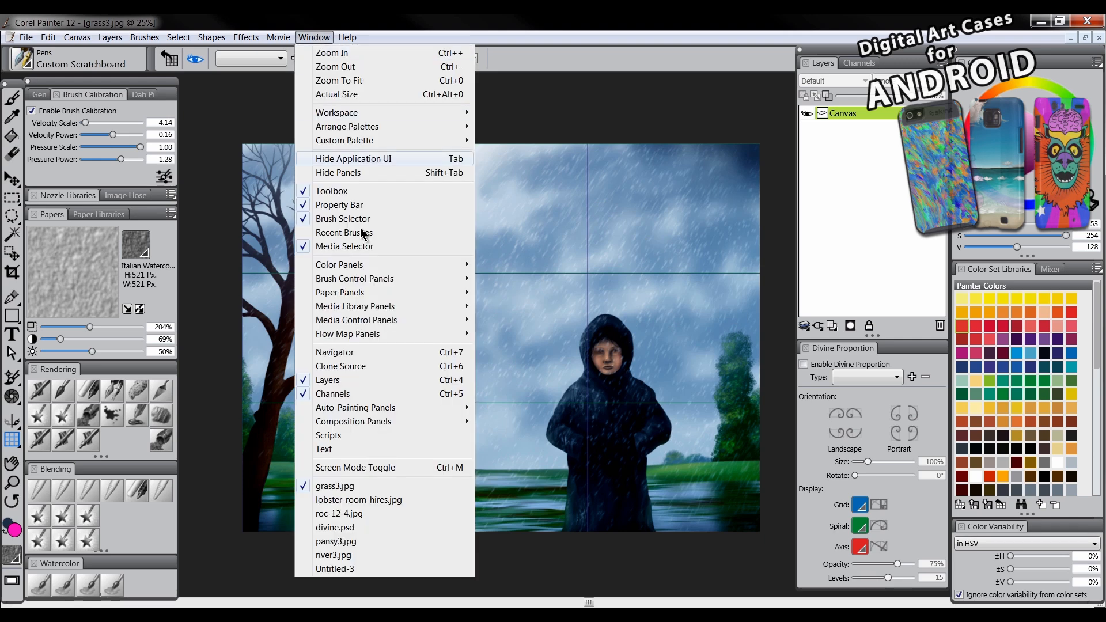
click(361, 513)
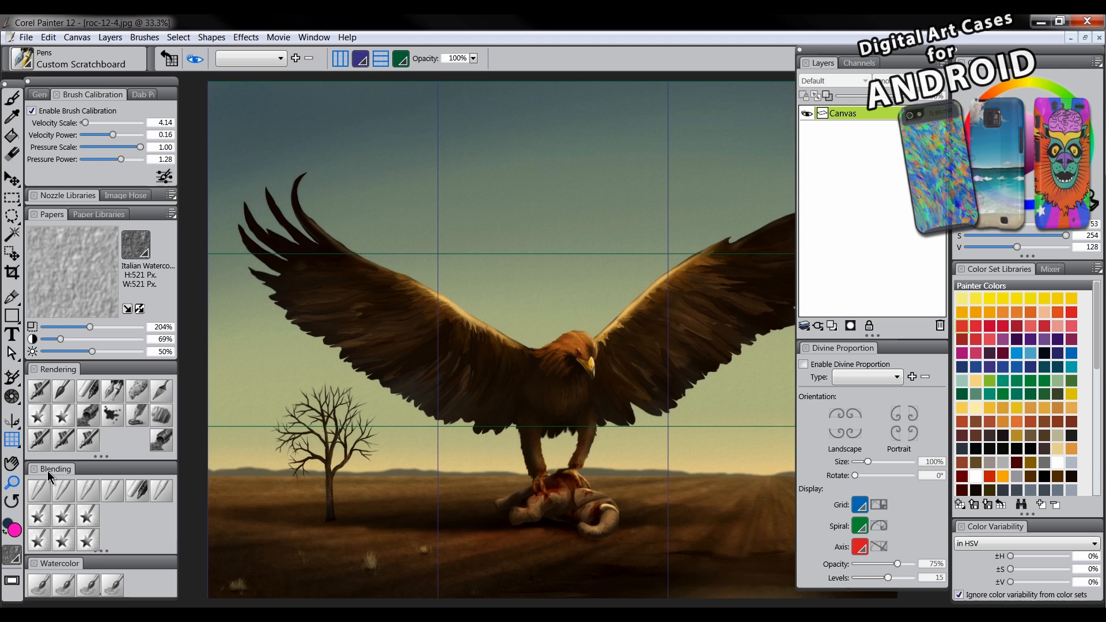
click(12, 482)
alt+click(509, 376)
mouse_move(561, 374)
mouse_down()
mouse_move(508, 382)
mouse_move(559, 364)
mouse_up()
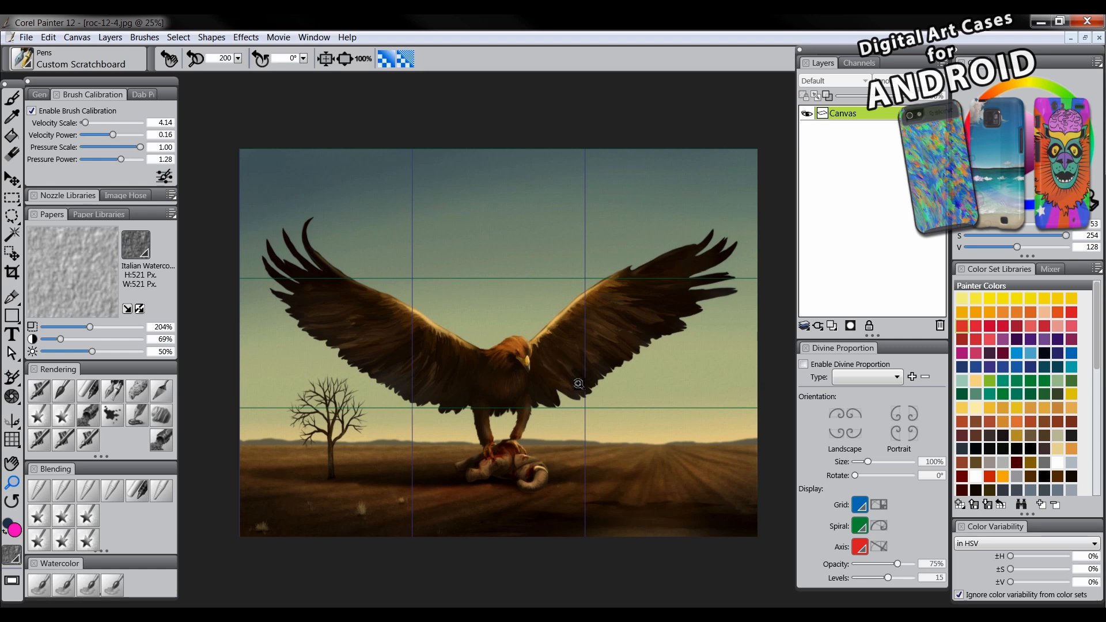
Switch to lobster-room-hires.jpg and examine how its composition lines up with the layout grid.
click(316, 38)
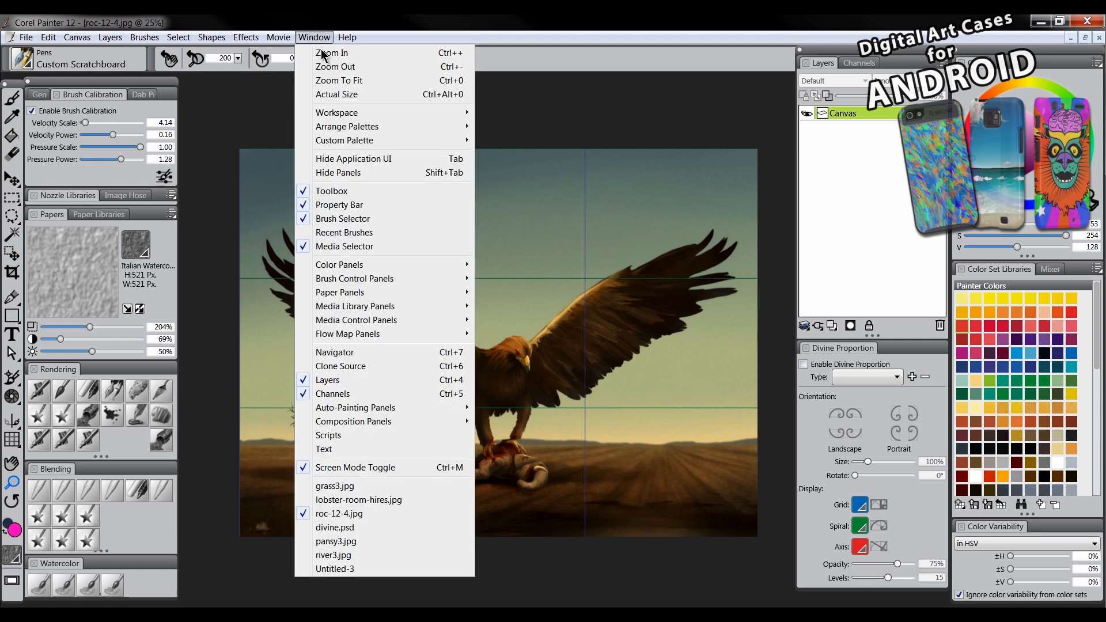
click(343, 499)
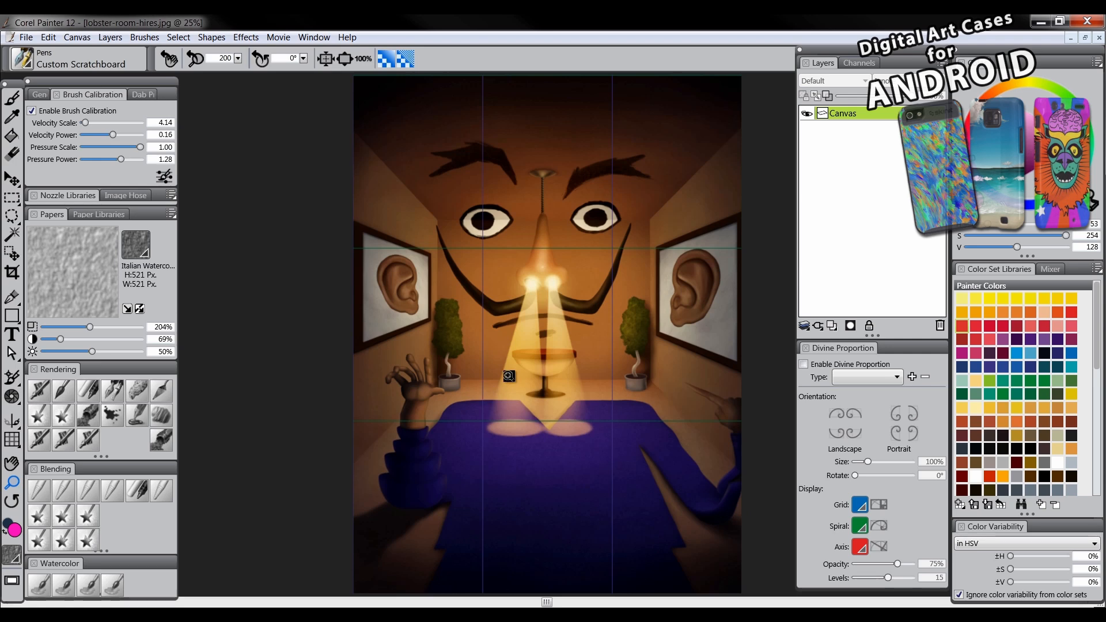
scroll(545, 358, down, 3)
scroll(548, 357, up, 3)
drag(556, 349, 502, 343)
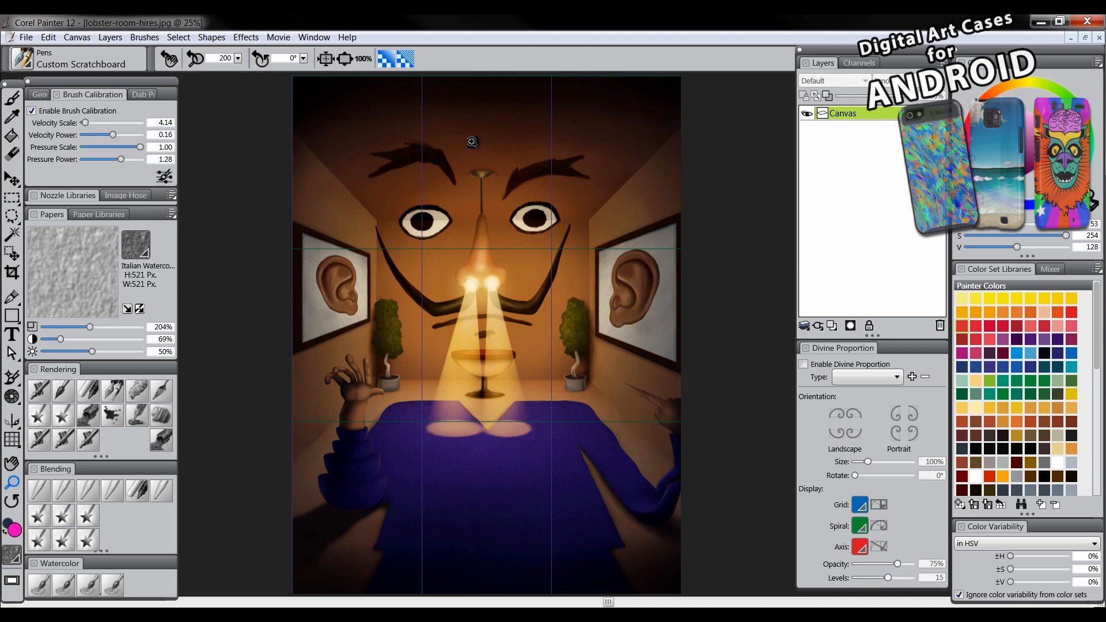
Switch to divine.psd and show the whole painting of the leaping woman at 25%.
click(311, 38)
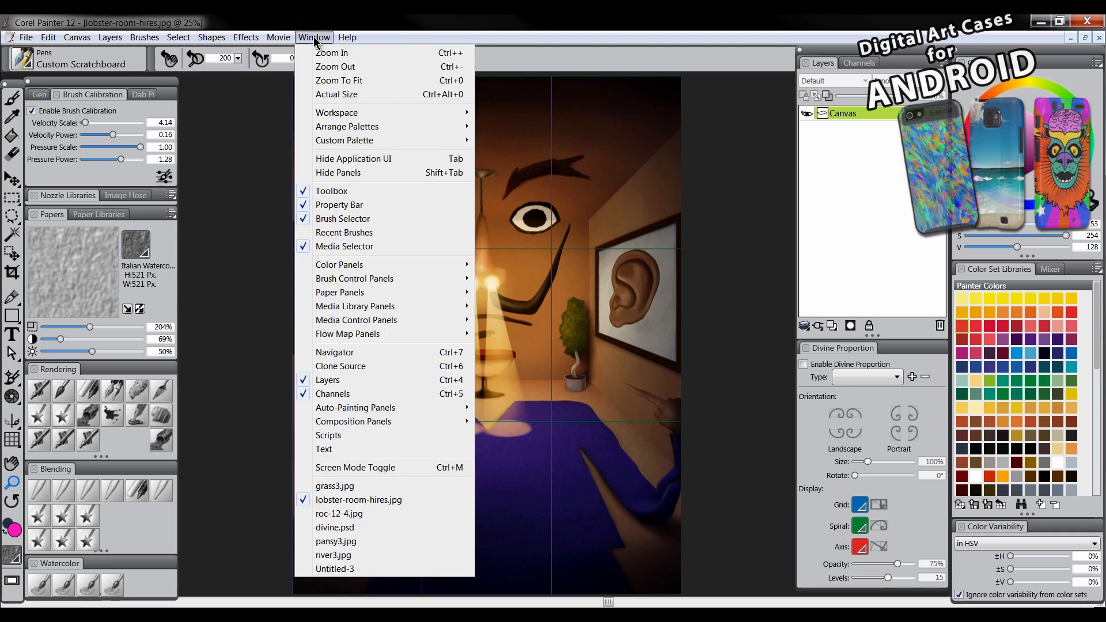
click(348, 529)
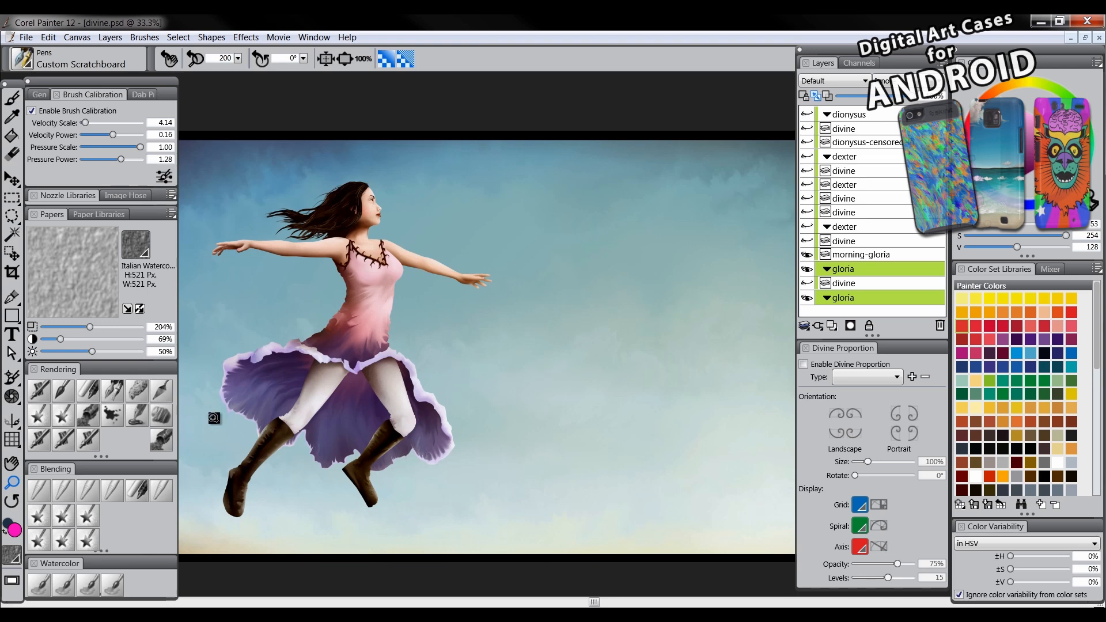
alt+click(422, 380)
drag(450, 375, 477, 370)
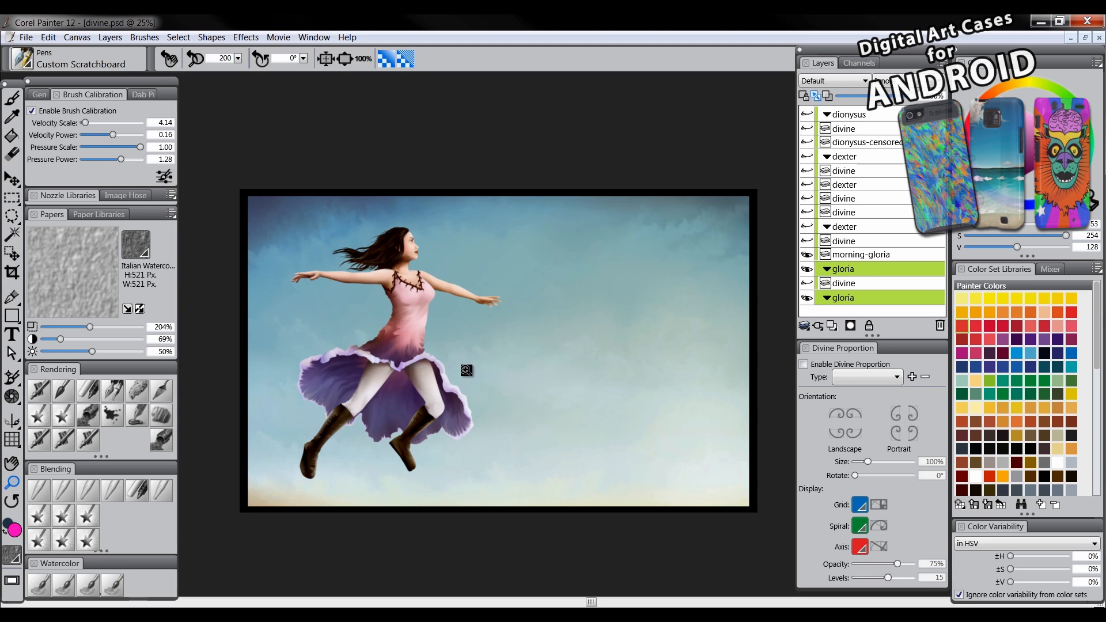
Turn off the mirror painting symmetry line and activate the Divine Proportion tool.
click(12, 426)
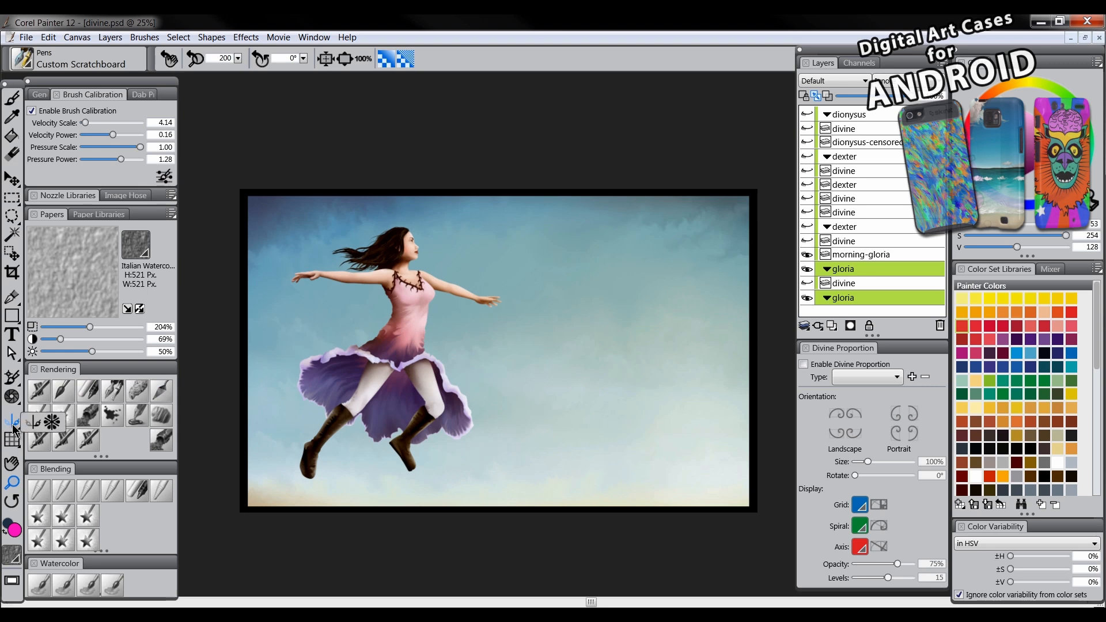
click(13, 426)
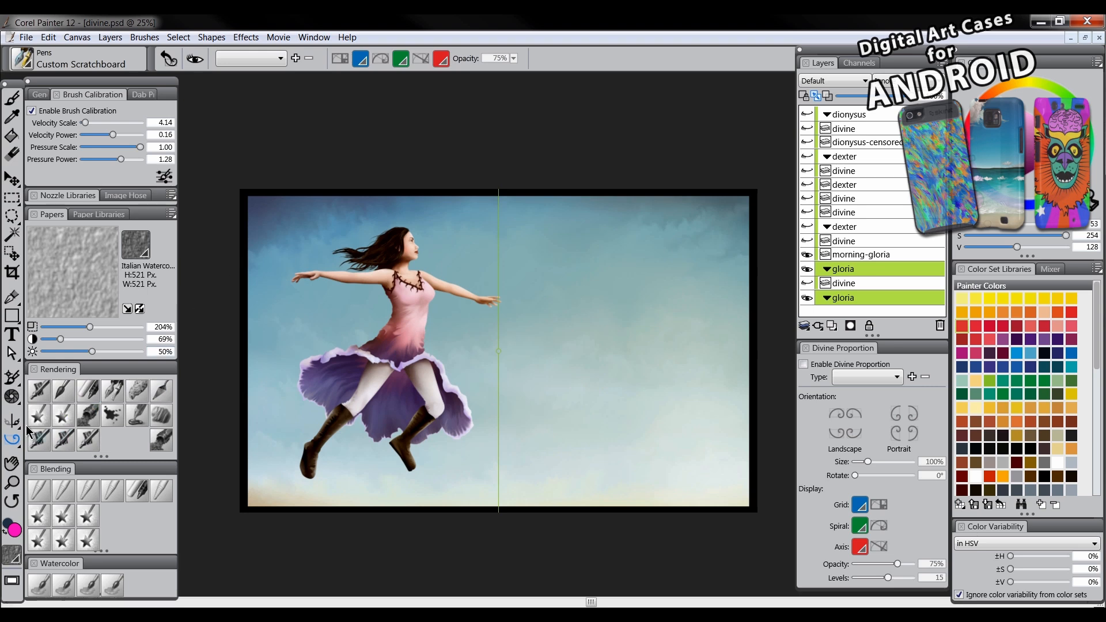
click(12, 426)
click(170, 61)
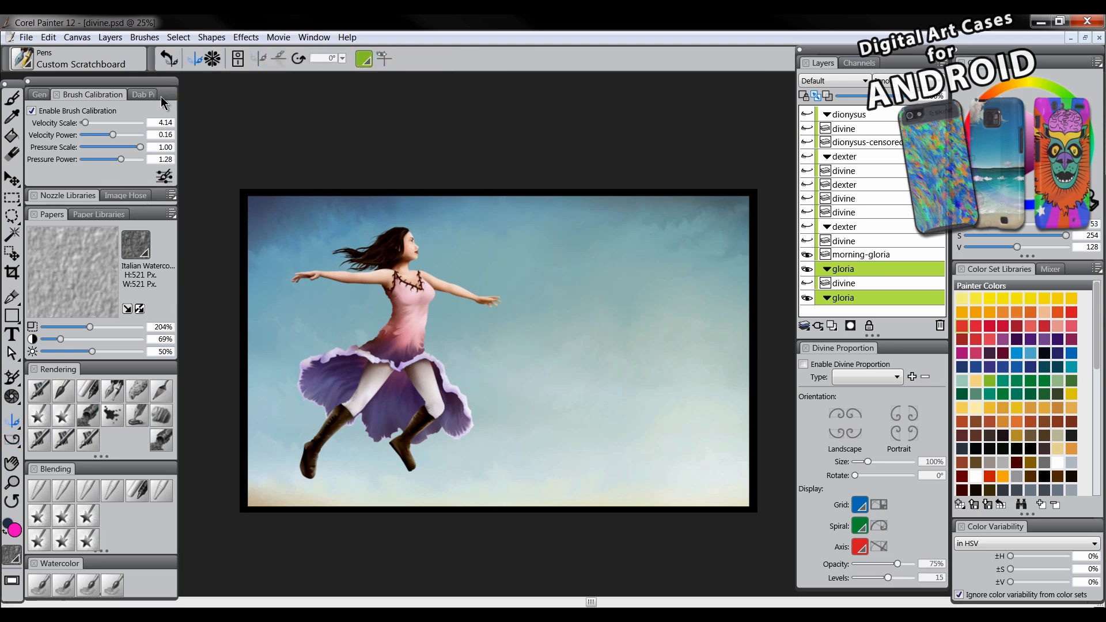
click(13, 441)
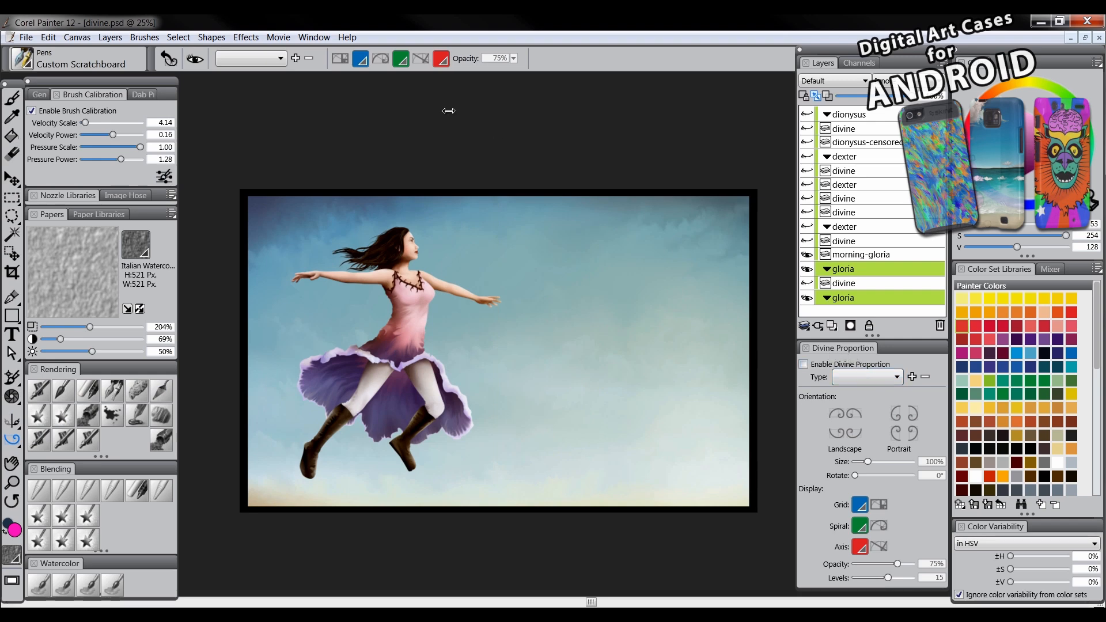
Enable the Divine Proportion guide and align it with the painted area inside the canvas's black border.
click(315, 38)
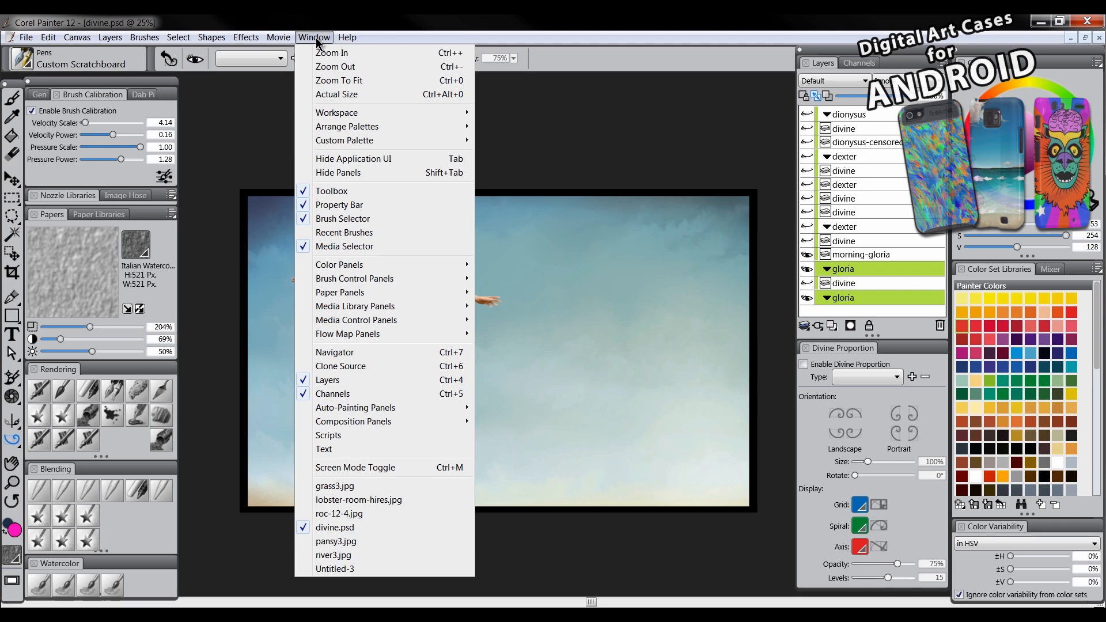
mouse_move(357, 423)
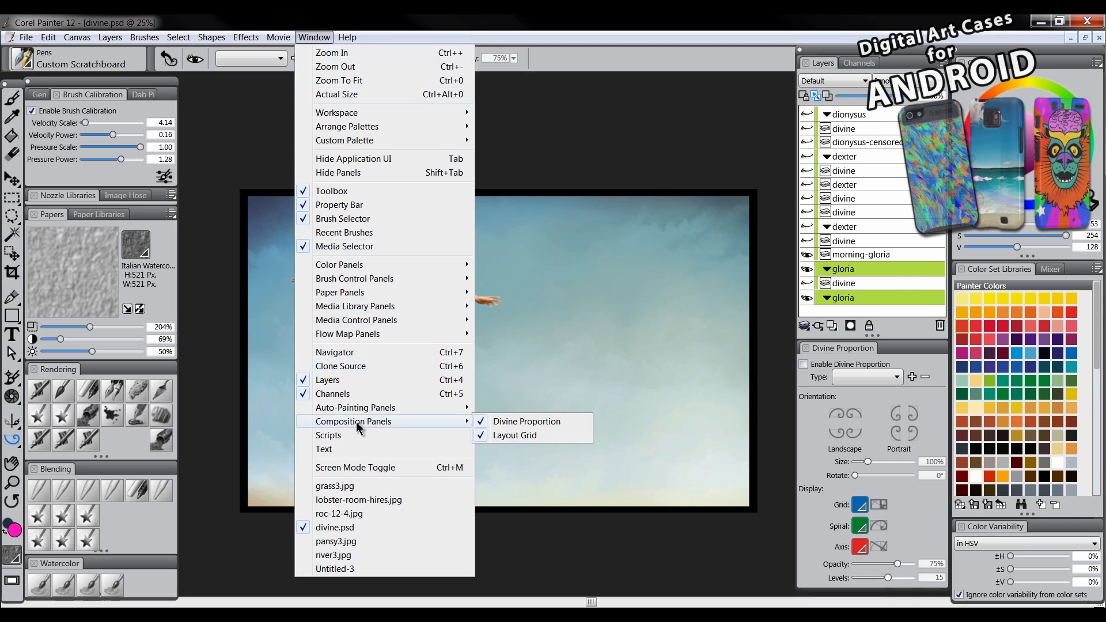
click(853, 346)
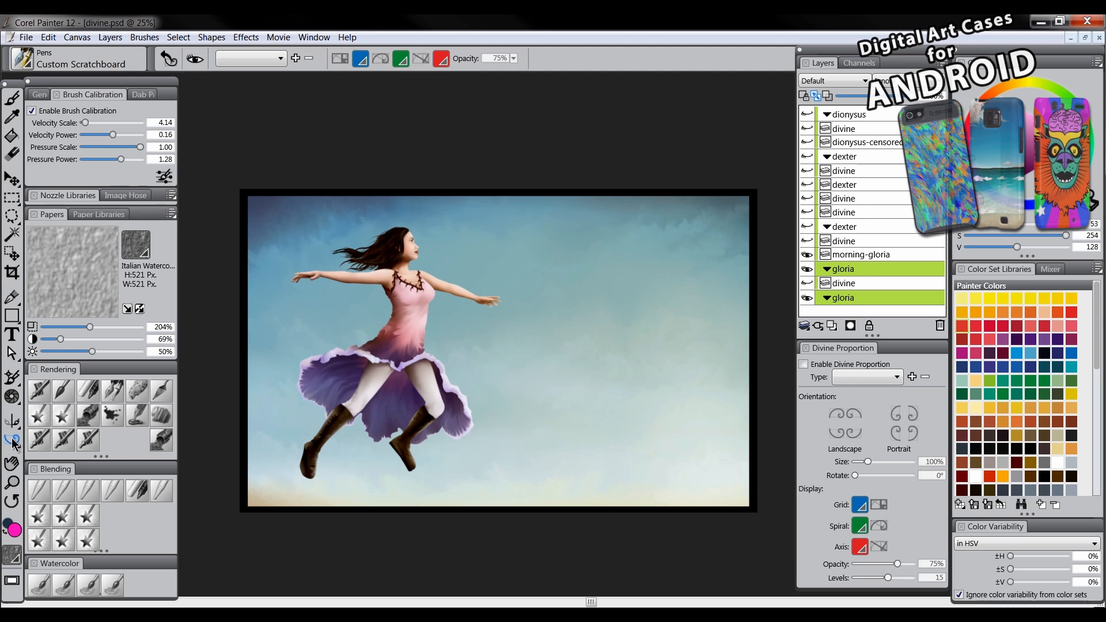
click(195, 59)
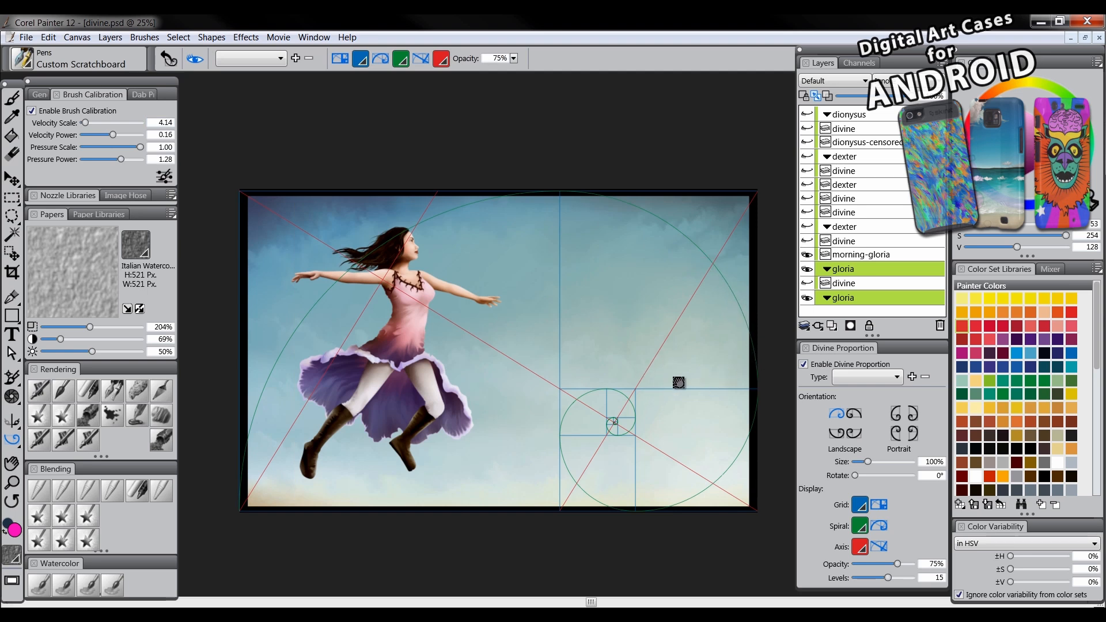
mouse_move(641, 400)
mouse_down()
mouse_move(635, 390)
mouse_move(637, 403)
mouse_up()
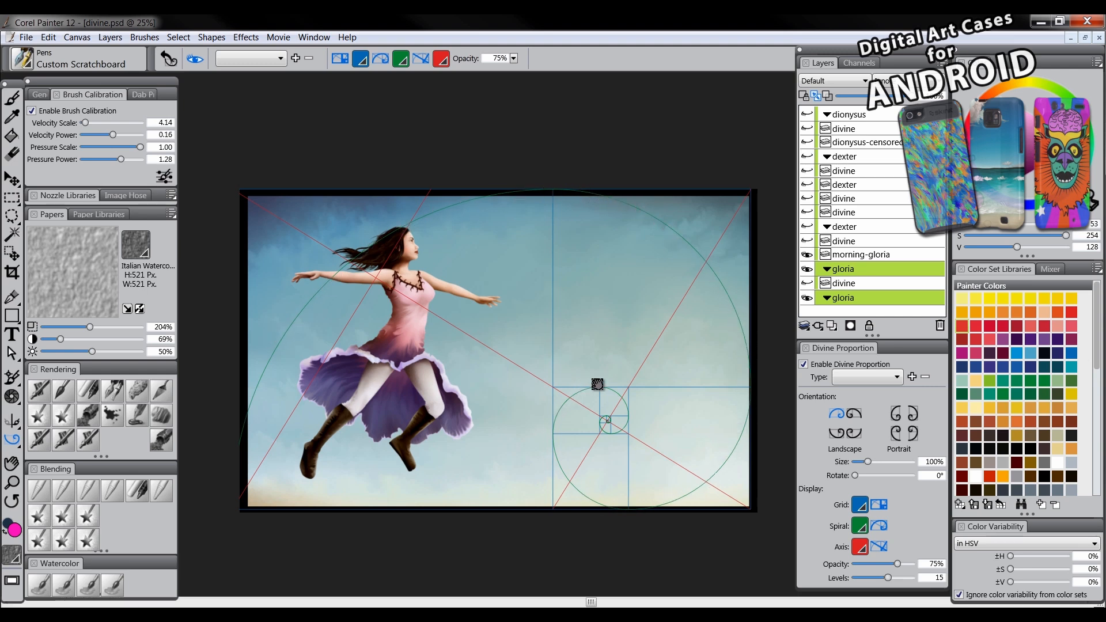
Set the Divine Proportion guide's size to 45% and its rotation to 249°, and turn the guide off.
click(896, 377)
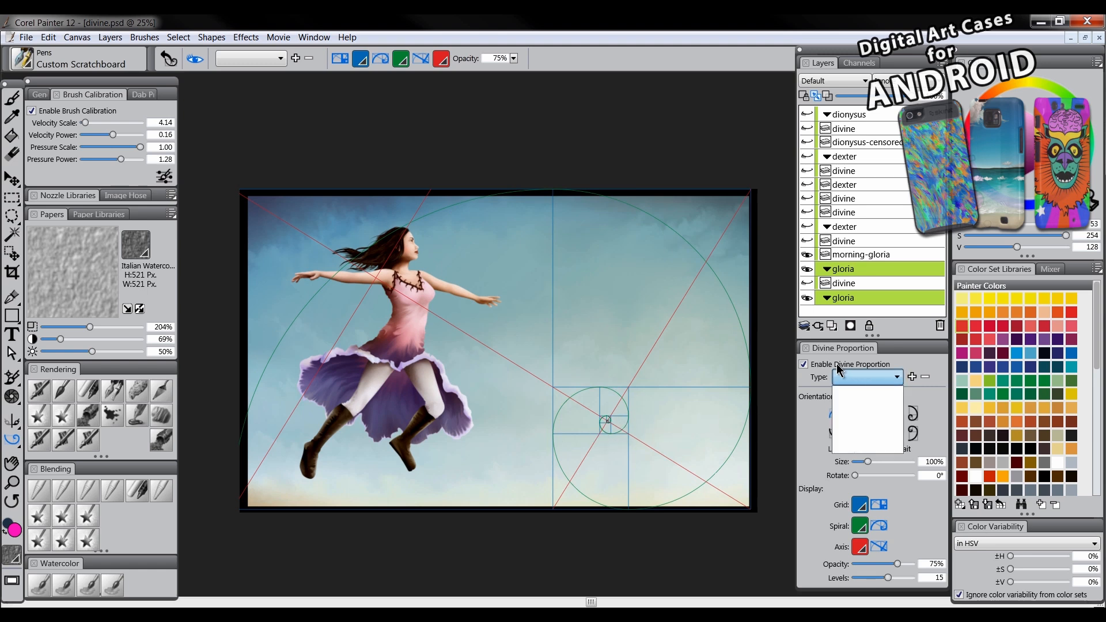
click(915, 360)
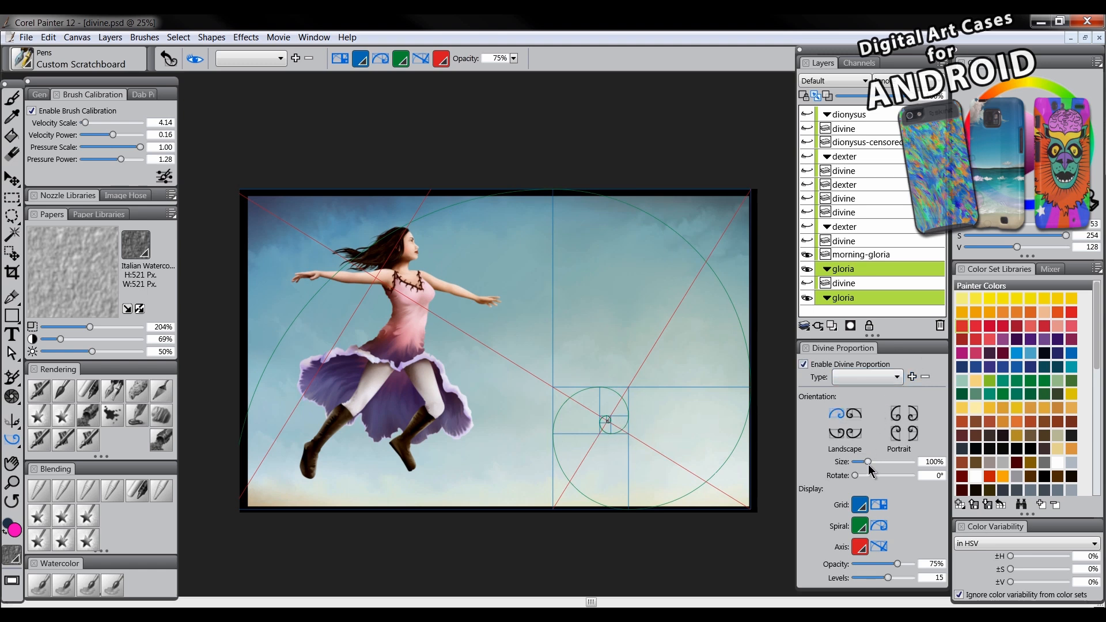
drag(867, 461, 893, 476)
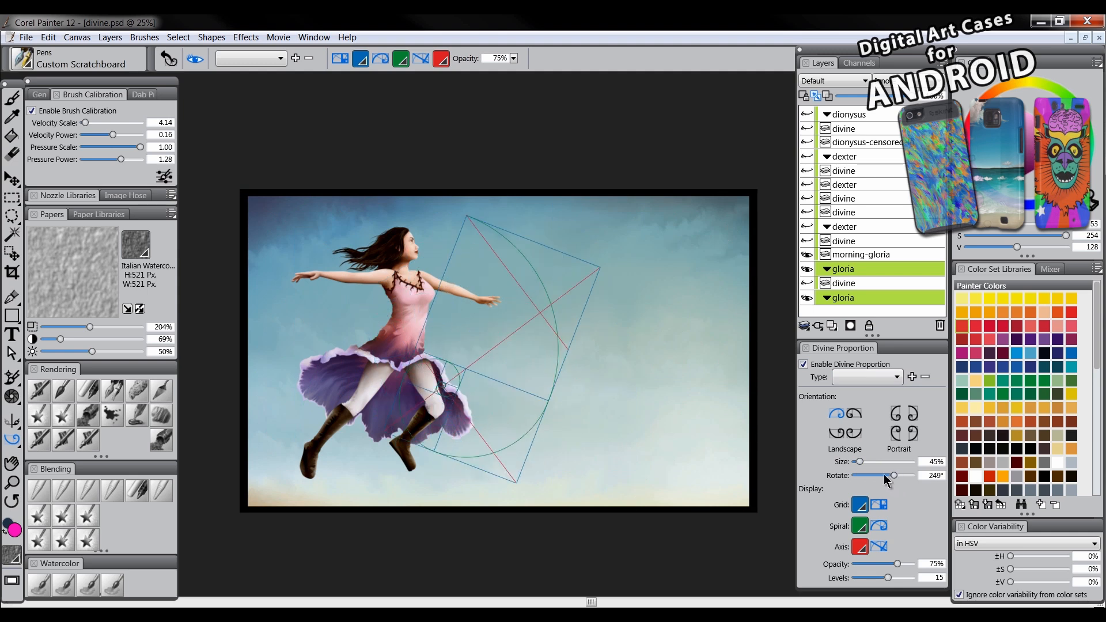
click(803, 365)
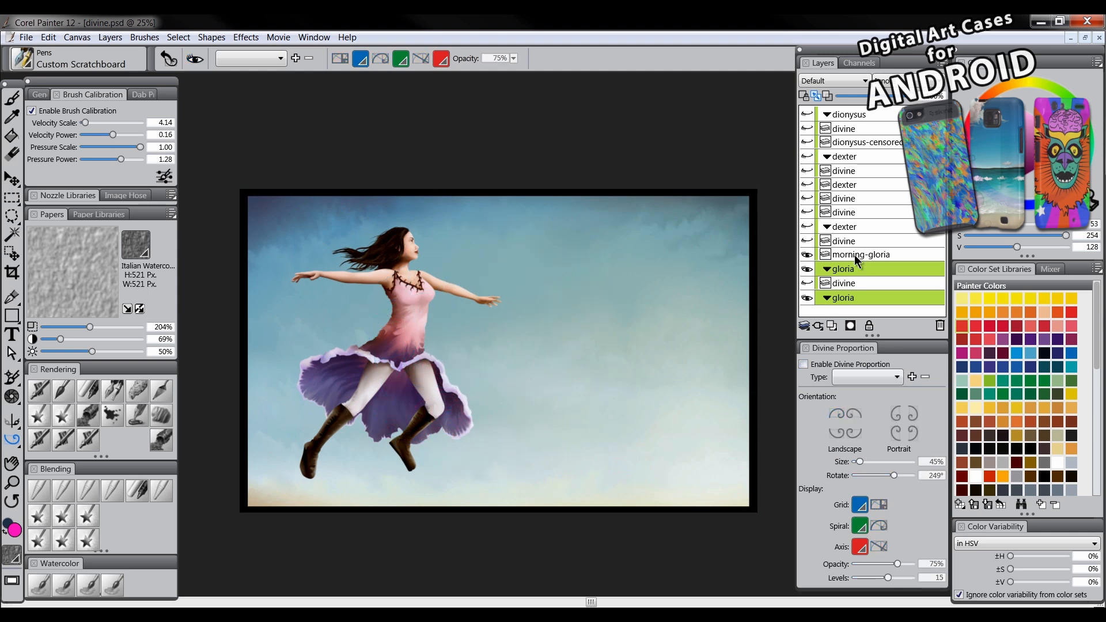
Show the divine overlay layer on the leaping woman and enlarge the painting to 40.5% with the panels hidden.
click(809, 283)
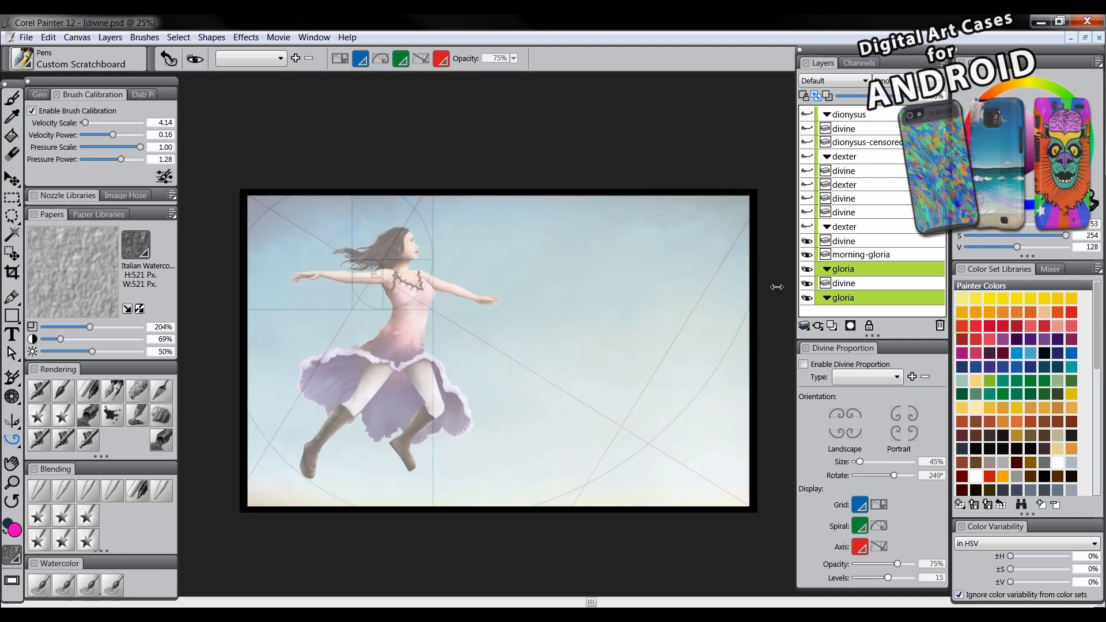
key(m)
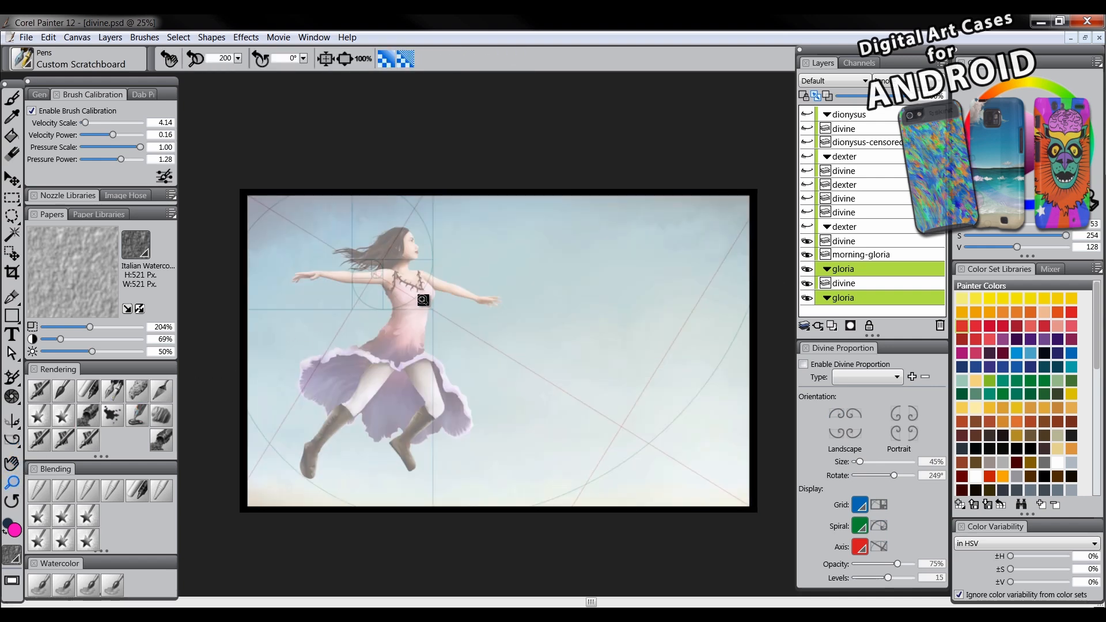
click(420, 303)
key(Tab)
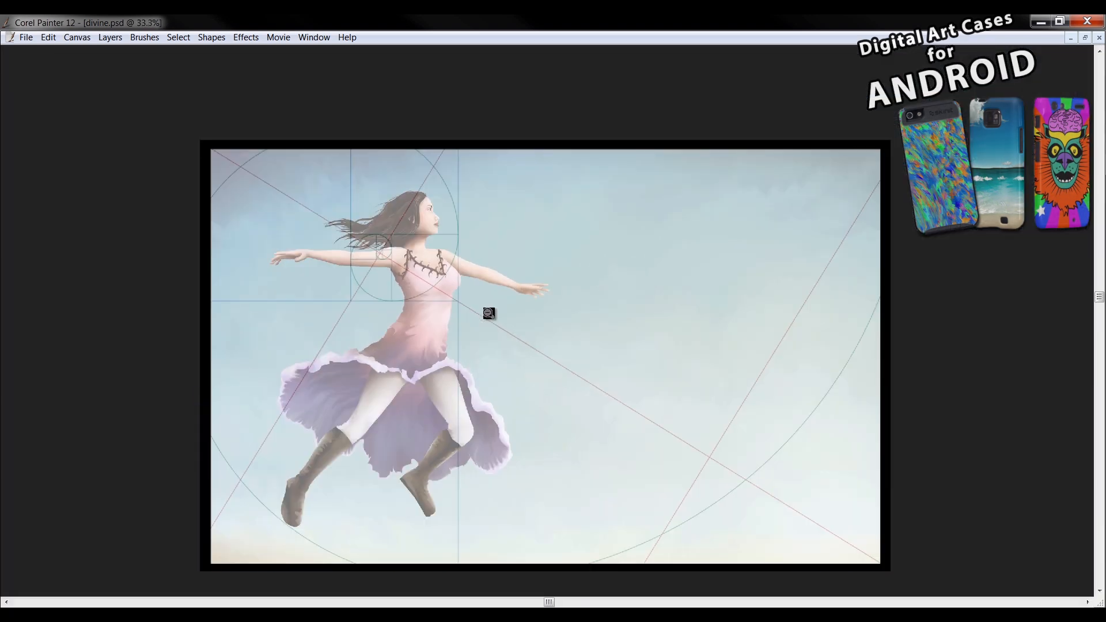
alt+click(487, 312)
drag(183, 125, 901, 579)
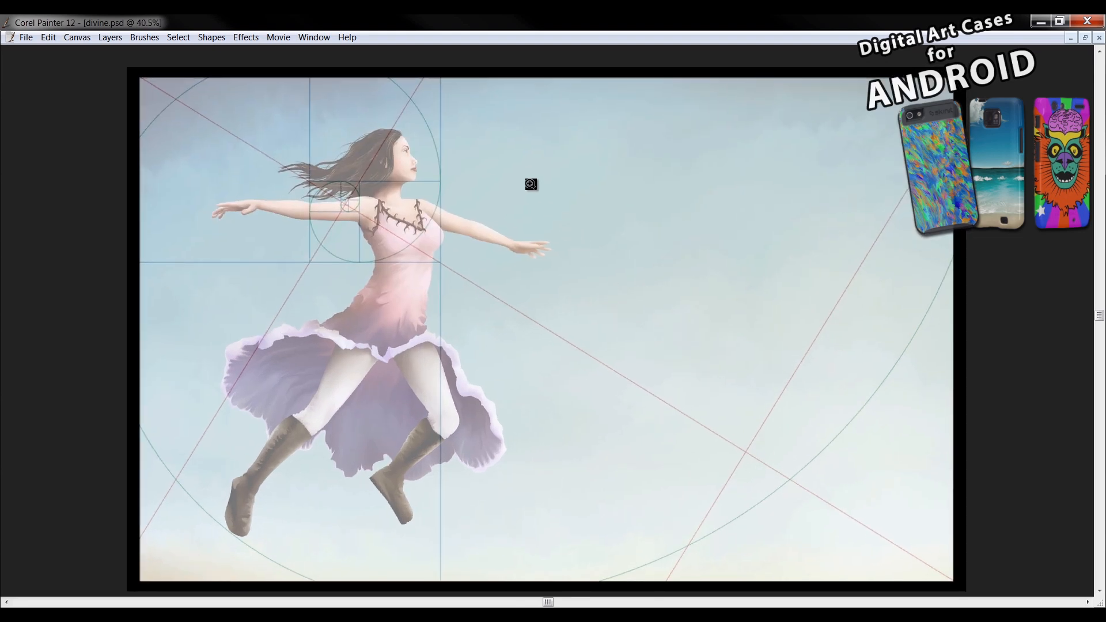
Activate the Brush tool, add a new layer for annotations, choose red as the paint colour, and hide the panels.
key(b)
click(434, 109)
click(679, 368)
key(Tab)
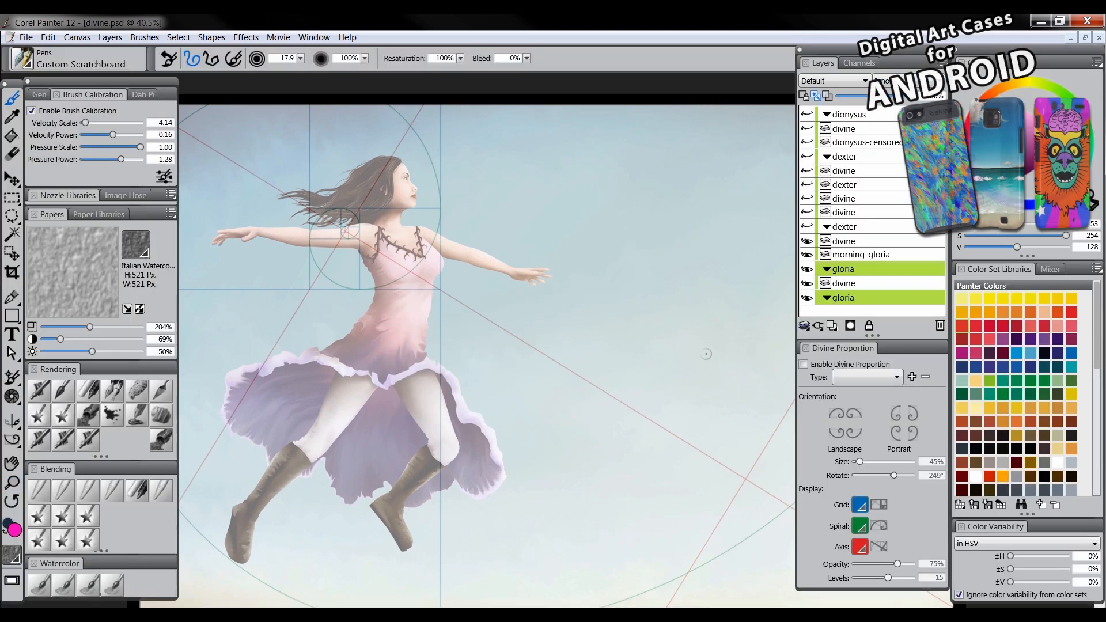
click(848, 282)
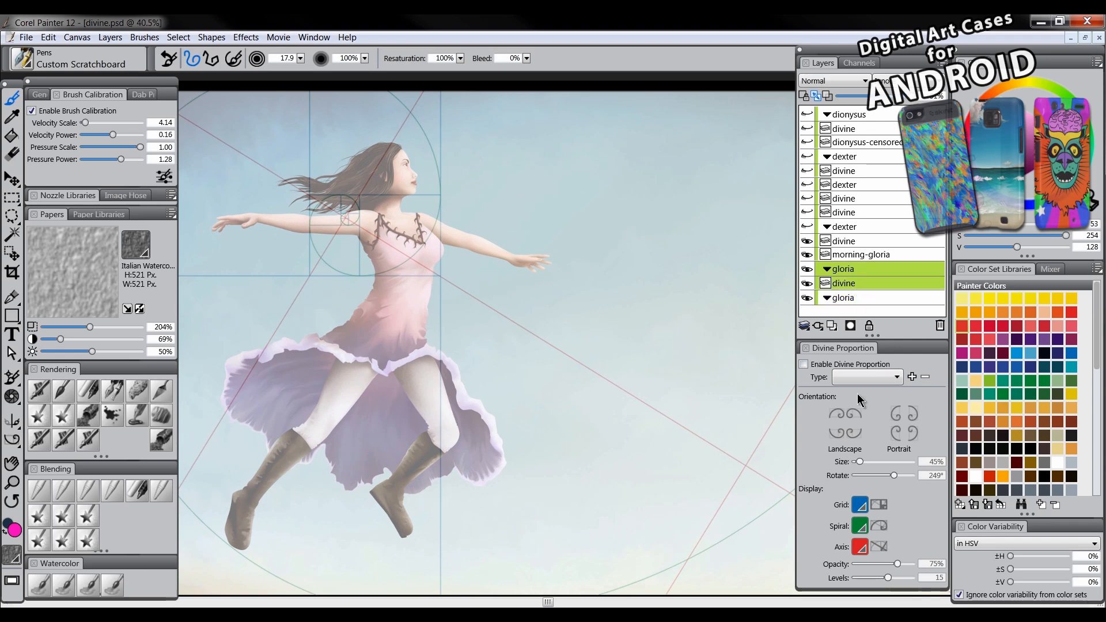
click(833, 327)
click(976, 324)
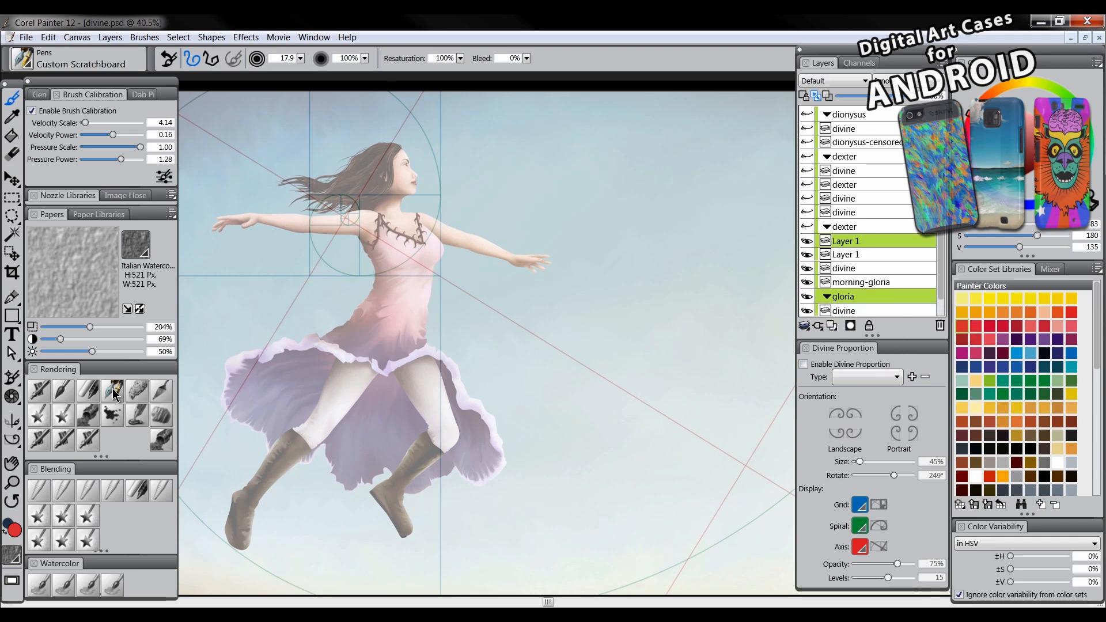
key(Tab)
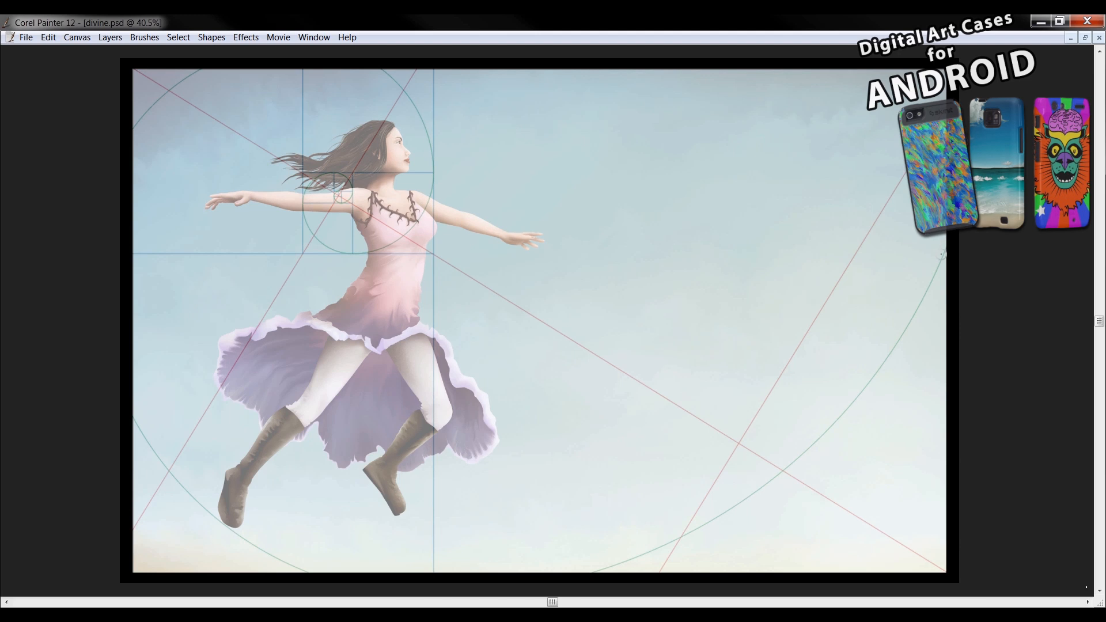
Trace the golden spiral in red from the canvas edge into the woman's shoulder, and undo the strokes.
mouse_move(945, 239)
mouse_down()
mouse_move(881, 328)
mouse_move(706, 478)
mouse_move(623, 526)
mouse_move(432, 554)
mouse_move(311, 531)
mouse_move(230, 474)
mouse_move(160, 393)
mouse_move(126, 291)
mouse_move(148, 178)
mouse_move(258, 89)
mouse_move(399, 129)
mouse_move(414, 222)
mouse_move(342, 264)
mouse_move(291, 213)
mouse_move(322, 165)
mouse_move(347, 205)
mouse_up()
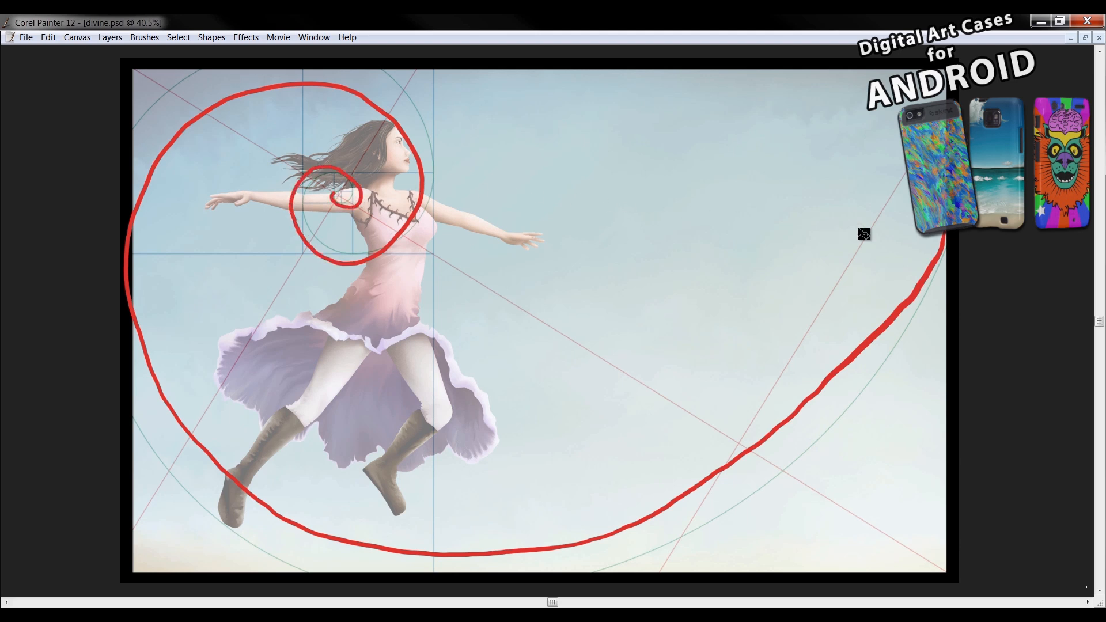
key(ctrl+z)
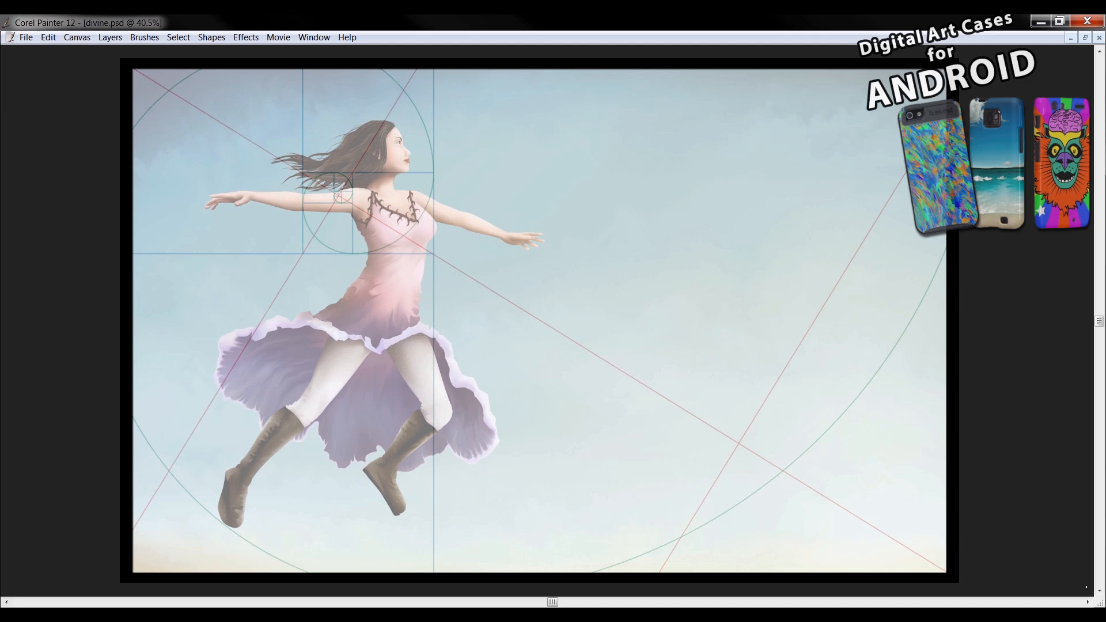
mouse_move(916, 233)
mouse_down()
mouse_move(868, 336)
mouse_move(729, 458)
mouse_up()
key(ctrl+z)
key(ctrl+z)
key(ctrl+z)
key(ctrl+z)
key(ctrl+z)
Circle the woman's trailing boot in red, and briefly circle the spiral's centre at her shoulder before undoing that mark.
mouse_move(226, 489)
mouse_down()
mouse_move(193, 529)
mouse_move(271, 530)
mouse_move(238, 487)
mouse_up()
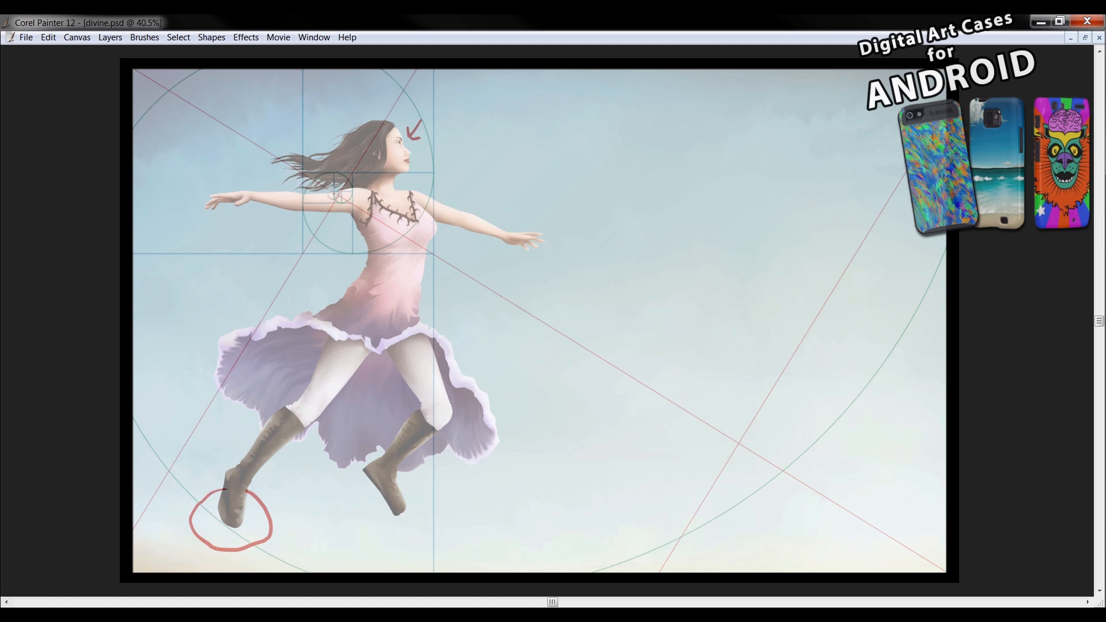
mouse_move(341, 176)
mouse_down()
mouse_move(318, 205)
mouse_move(367, 191)
mouse_move(334, 184)
mouse_up()
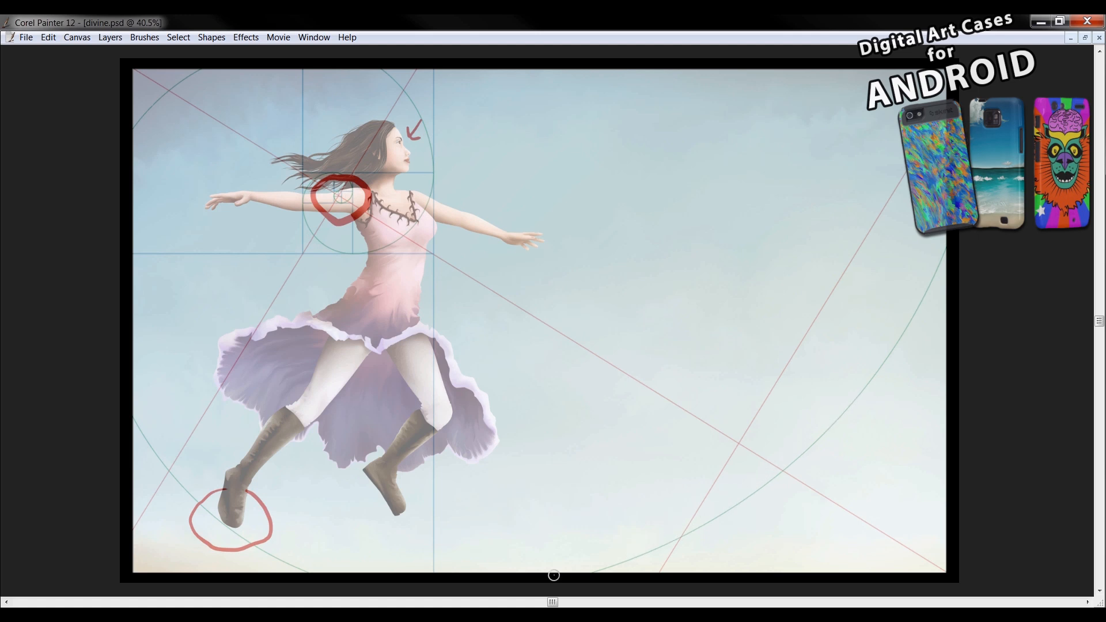
key(ctrl+z)
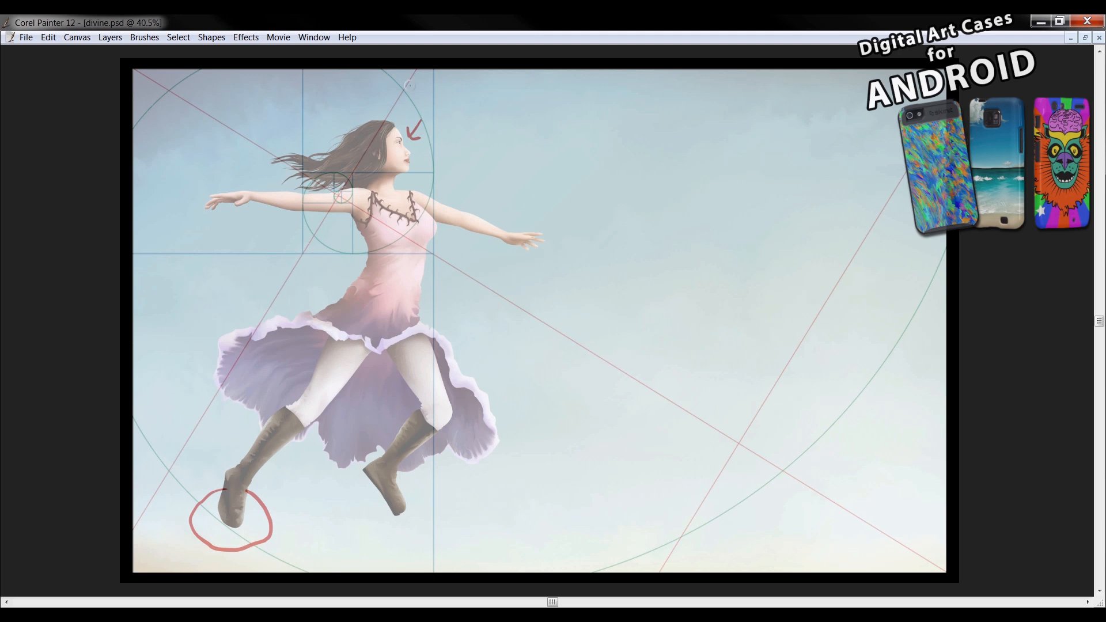
key(ctrl+z)
Sketch red marks above the woman's head, at her neck and beside her torso, undoing the strokes.
mouse_move(308, 70)
mouse_down()
mouse_move(322, 173)
mouse_move(396, 179)
mouse_move(447, 177)
mouse_move(442, 86)
mouse_up()
key(ctrl+z)
mouse_move(353, 176)
mouse_down()
mouse_move(351, 237)
mouse_move(424, 251)
mouse_move(436, 179)
mouse_move(364, 172)
mouse_up()
key(ctrl+z)
mouse_move(331, 209)
mouse_down()
mouse_move(153, 510)
mouse_move(317, 285)
mouse_move(294, 300)
mouse_move(329, 320)
mouse_up()
key(ctrl+z)
key(ctrl+z)
Restore the panels, hide the gloria layers, and show the dexter painting with its divine overlay.
key(Tab)
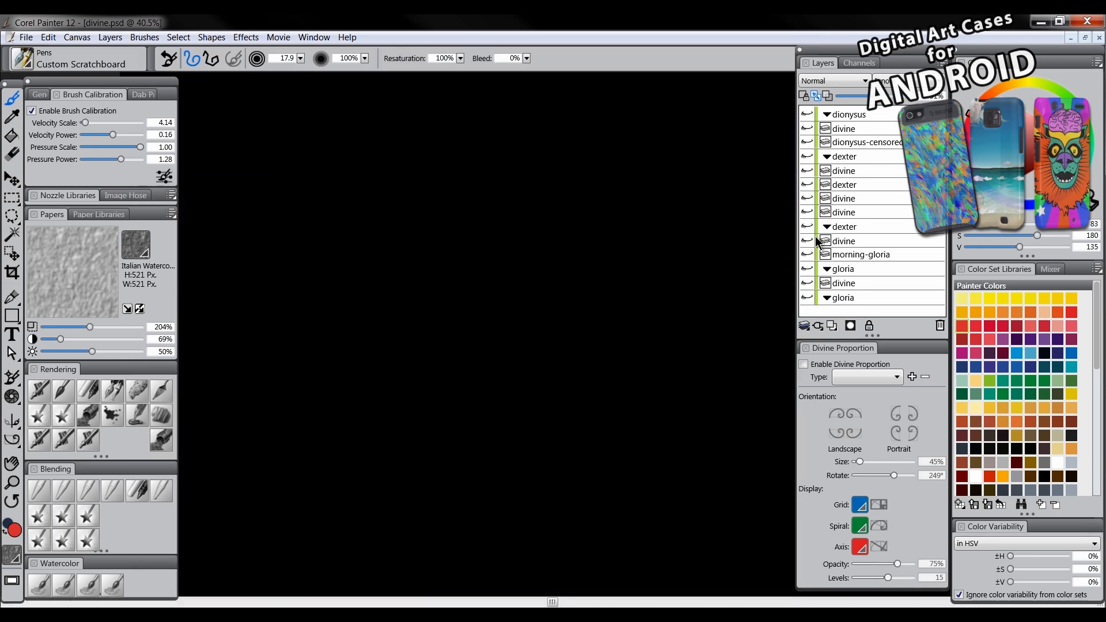
click(807, 227)
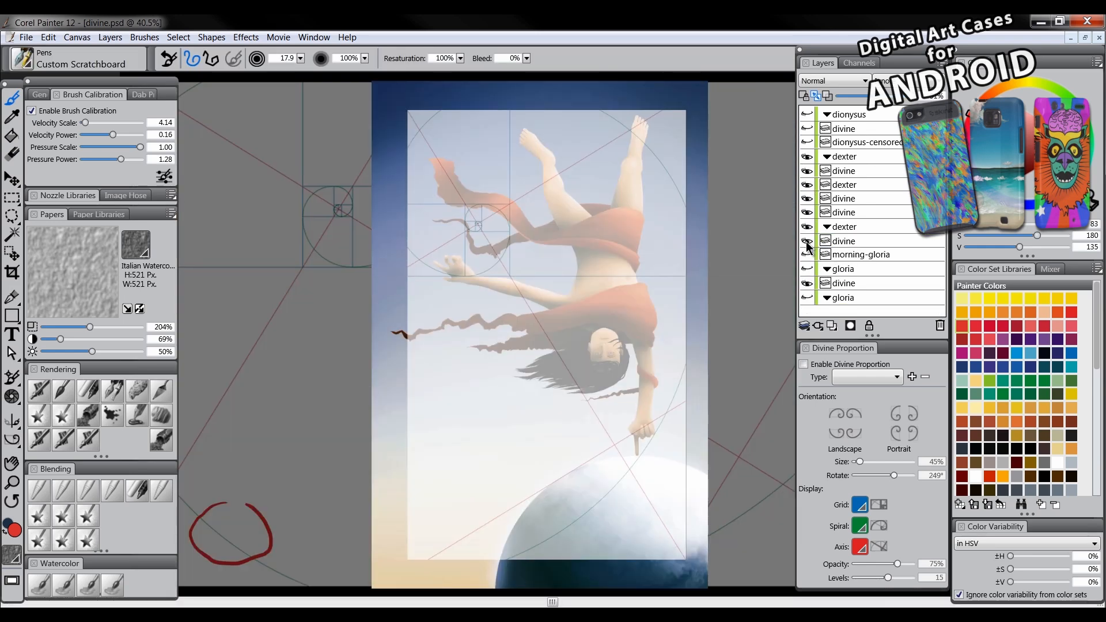
click(848, 243)
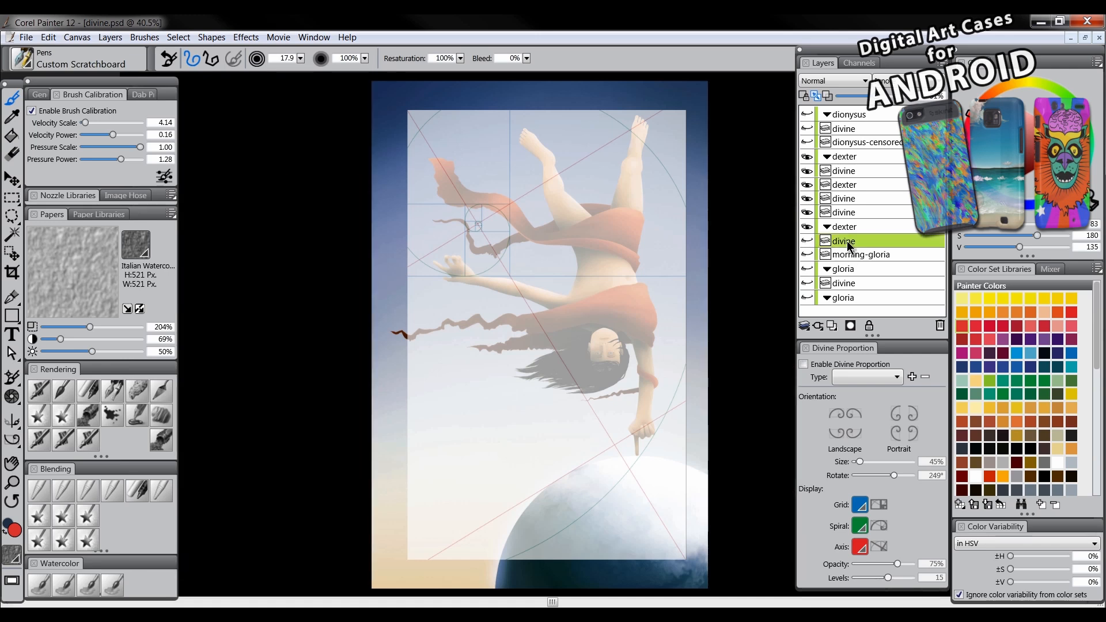
click(854, 255)
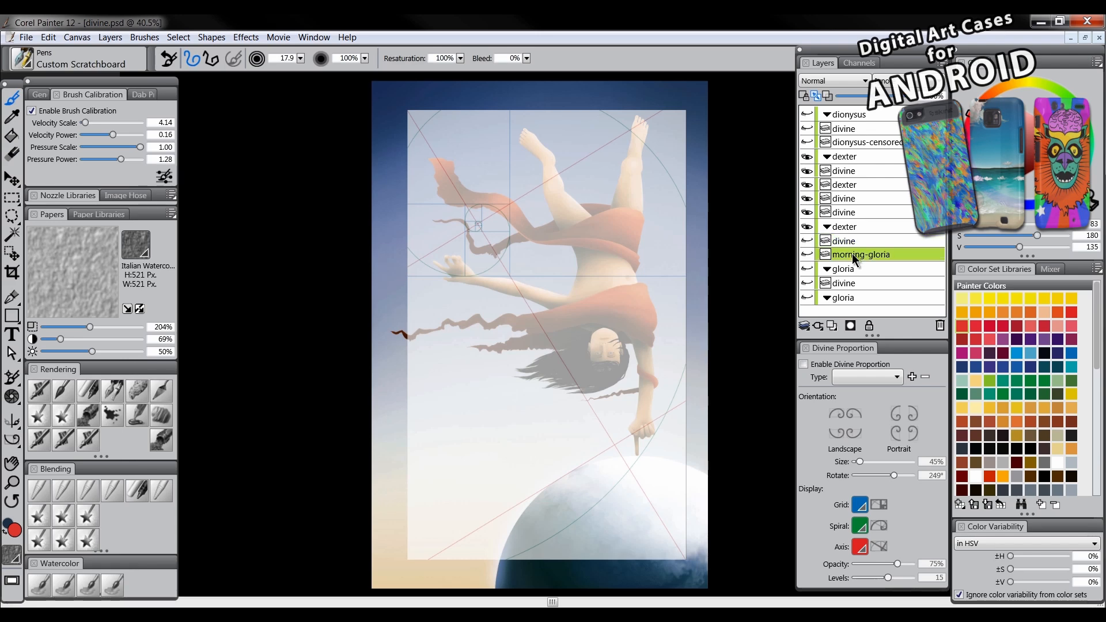
Select the divine layer in the dexter group and toggle layer visibility to compare the painting with and without the overlay.
click(826, 228)
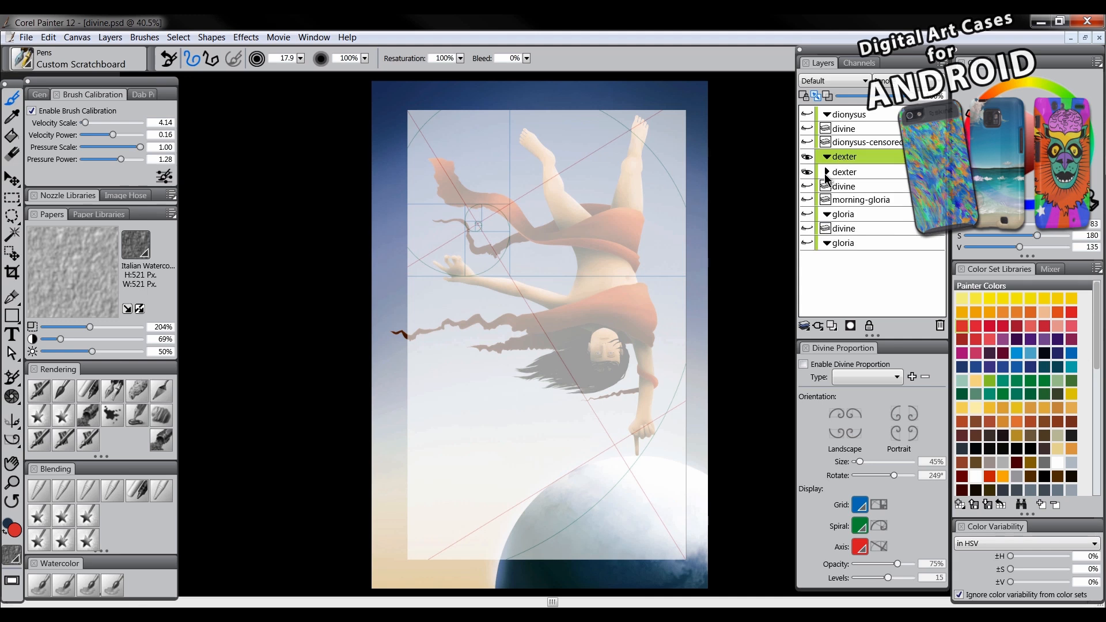
click(827, 173)
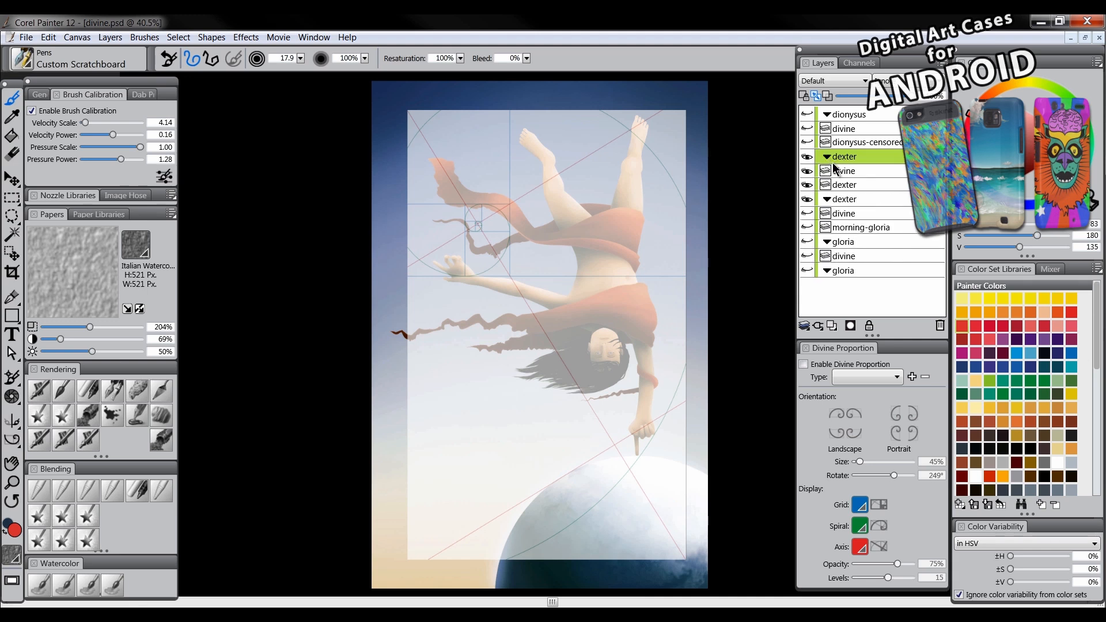
click(837, 172)
click(807, 171)
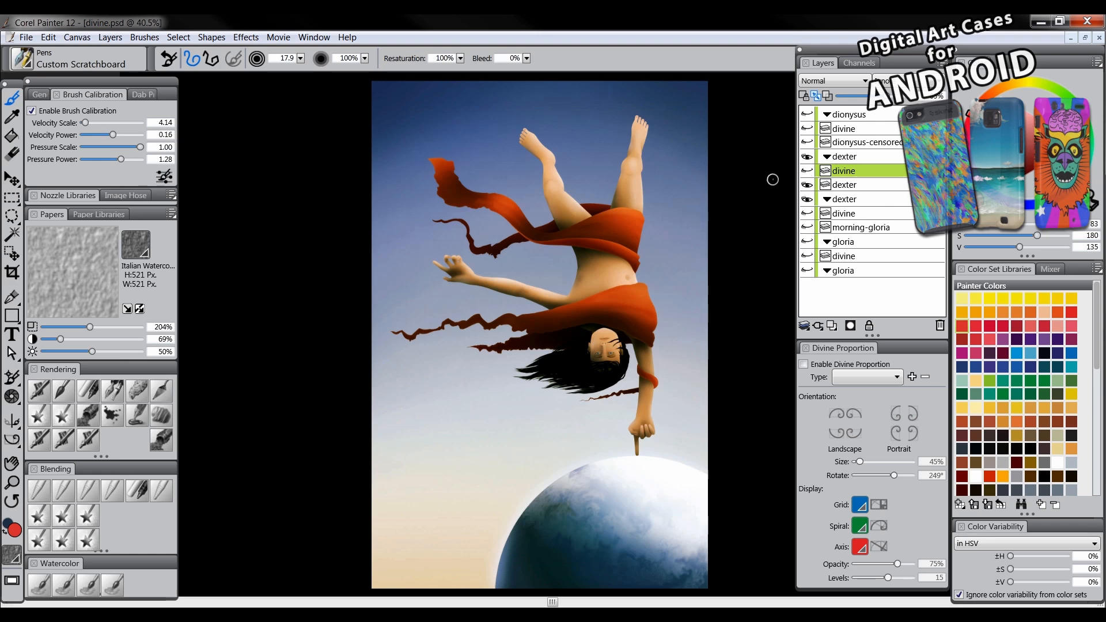
click(807, 185)
click(807, 185)
click(807, 170)
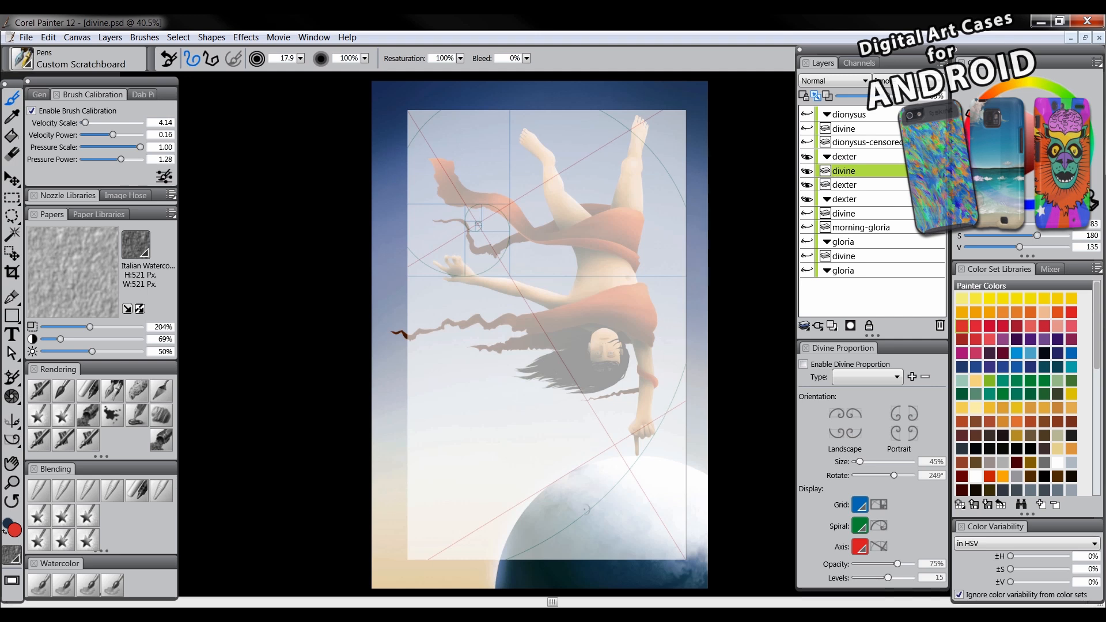
Trace the spiral in red from the planet toward its centre among the cloth strips, undoing the strokes.
mouse_move(505, 552)
mouse_down()
mouse_move(630, 482)
mouse_move(688, 412)
mouse_up()
key(ctrl+z)
mouse_move(635, 468)
mouse_down()
mouse_move(651, 443)
mouse_move(623, 449)
mouse_move(625, 475)
mouse_up()
key(ctrl+z)
mouse_move(670, 397)
mouse_down()
mouse_move(689, 268)
mouse_move(666, 171)
mouse_move(646, 143)
mouse_move(619, 148)
mouse_move(638, 115)
mouse_move(495, 106)
mouse_move(443, 121)
mouse_move(400, 189)
mouse_move(403, 249)
mouse_move(456, 288)
mouse_move(506, 248)
mouse_move(509, 220)
mouse_move(484, 199)
mouse_move(464, 231)
mouse_up()
key(ctrl+z)
key(ctrl+z)
key(ctrl+z)
key(ctrl+z)
Mark the flowing red cloth, the overlay's diagonals and the figure's waist with red strokes, undoing each one.
mouse_move(502, 204)
mouse_down()
mouse_move(465, 203)
mouse_move(440, 183)
mouse_up()
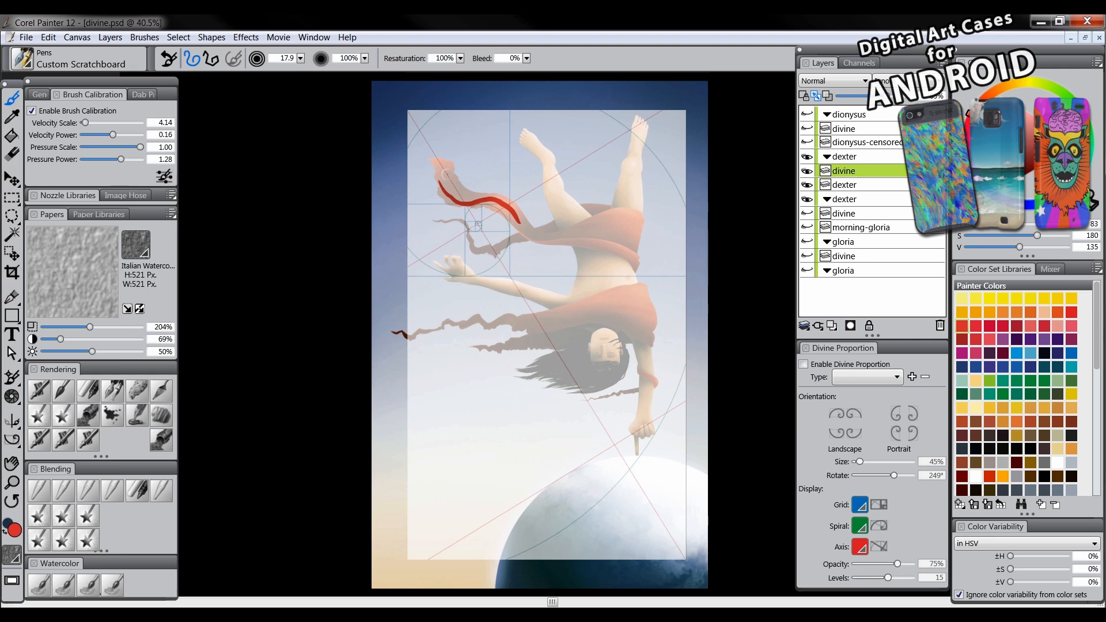
key(ctrl+z)
mouse_move(423, 136)
mouse_down()
mouse_move(563, 369)
mouse_move(657, 493)
mouse_up()
key(ctrl+z)
drag(398, 274, 669, 110)
key(ctrl+z)
key(ctrl+z)
mouse_move(575, 268)
mouse_down()
mouse_move(648, 289)
mouse_move(616, 266)
mouse_up()
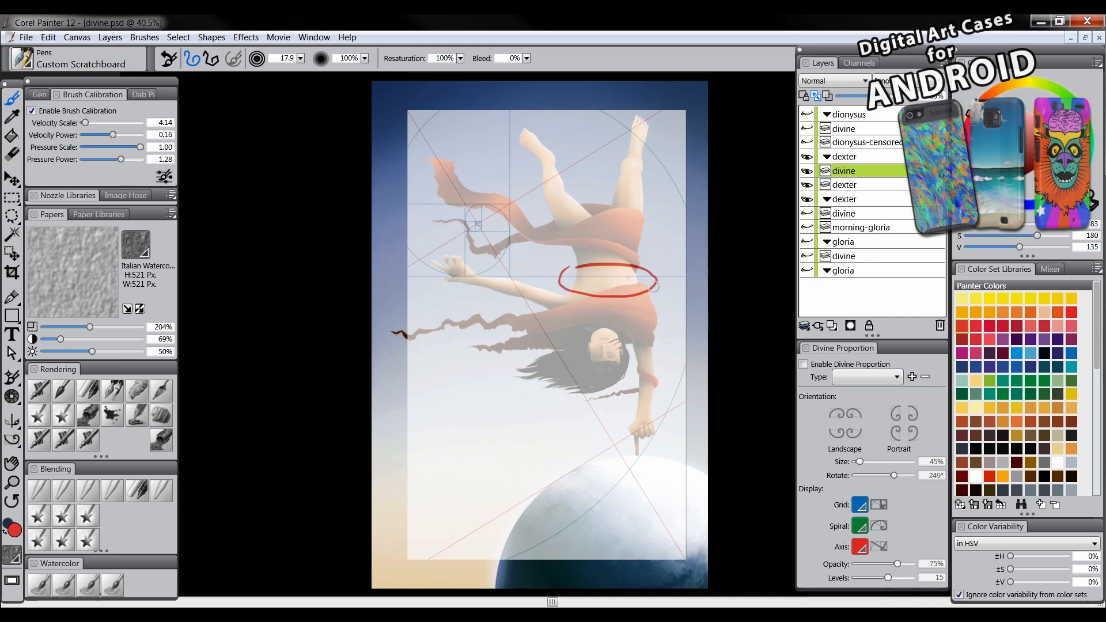
key(ctrl+z)
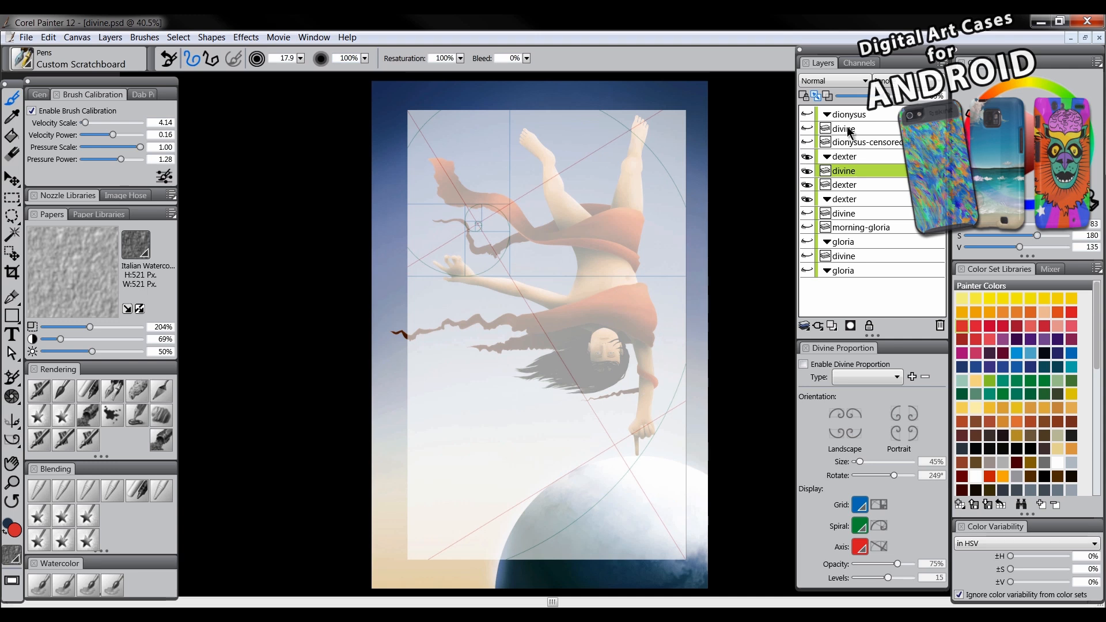
Hide the dexter painting and show the whole dionysus painting in its place, with its divine overlay switched off.
click(806, 157)
click(827, 156)
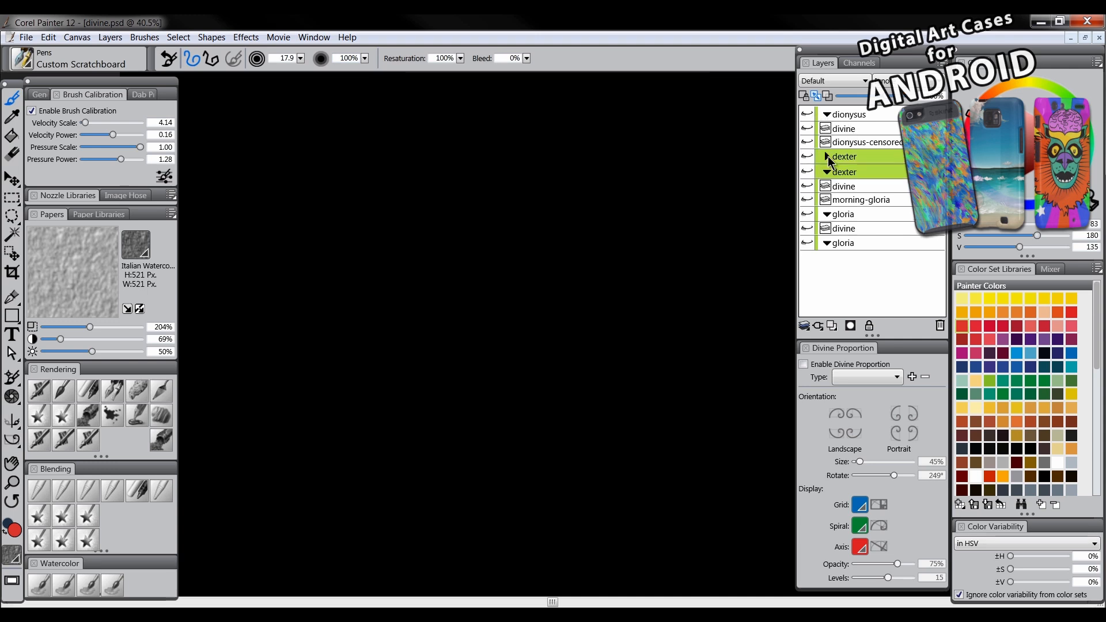
click(827, 172)
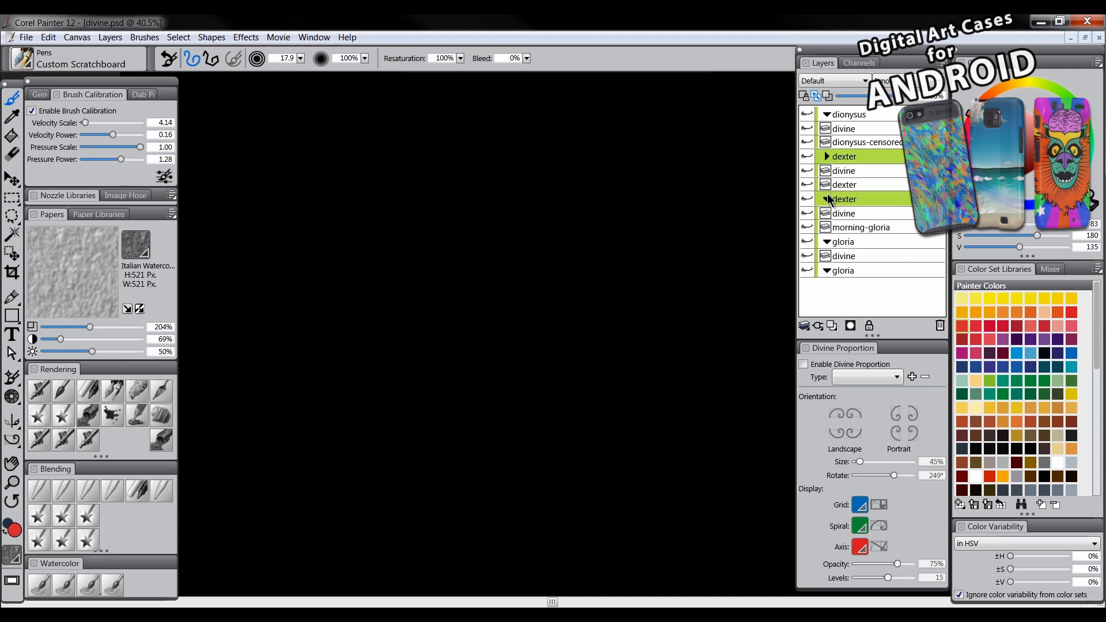
click(807, 114)
click(808, 128)
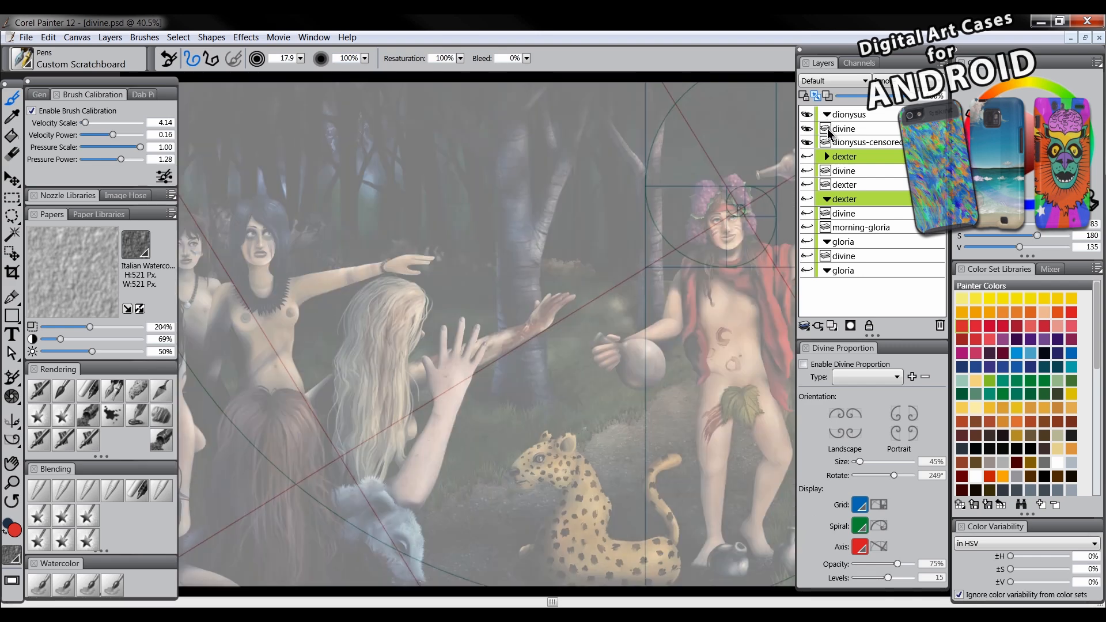
click(12, 482)
alt+click(550, 392)
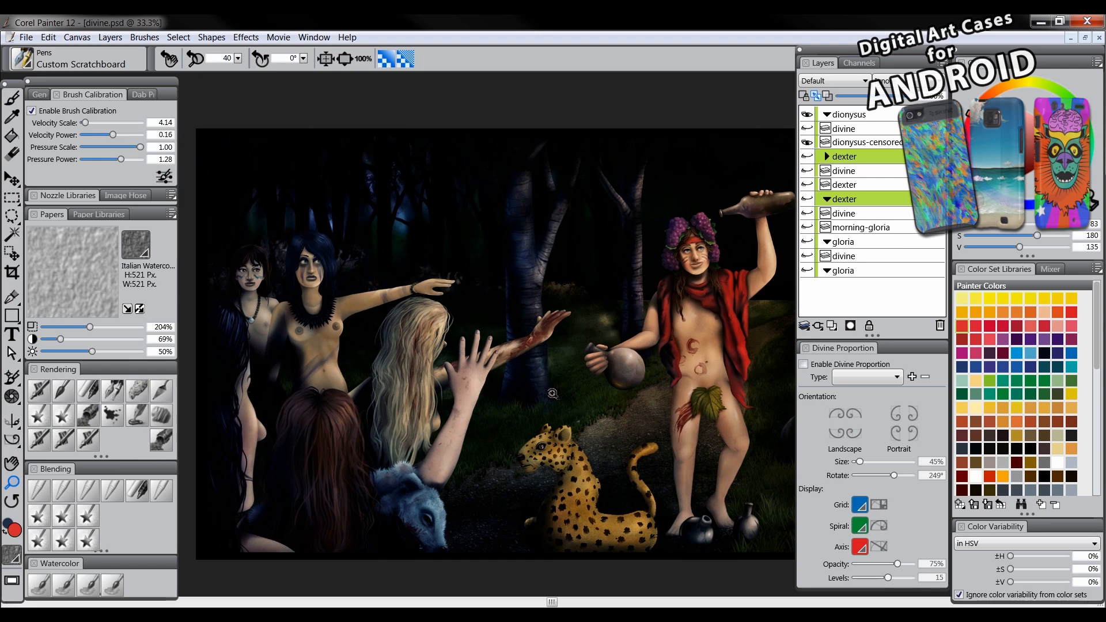
View the dionysus painting without panels, first plain and with its divine overlay shown.
key(Tab)
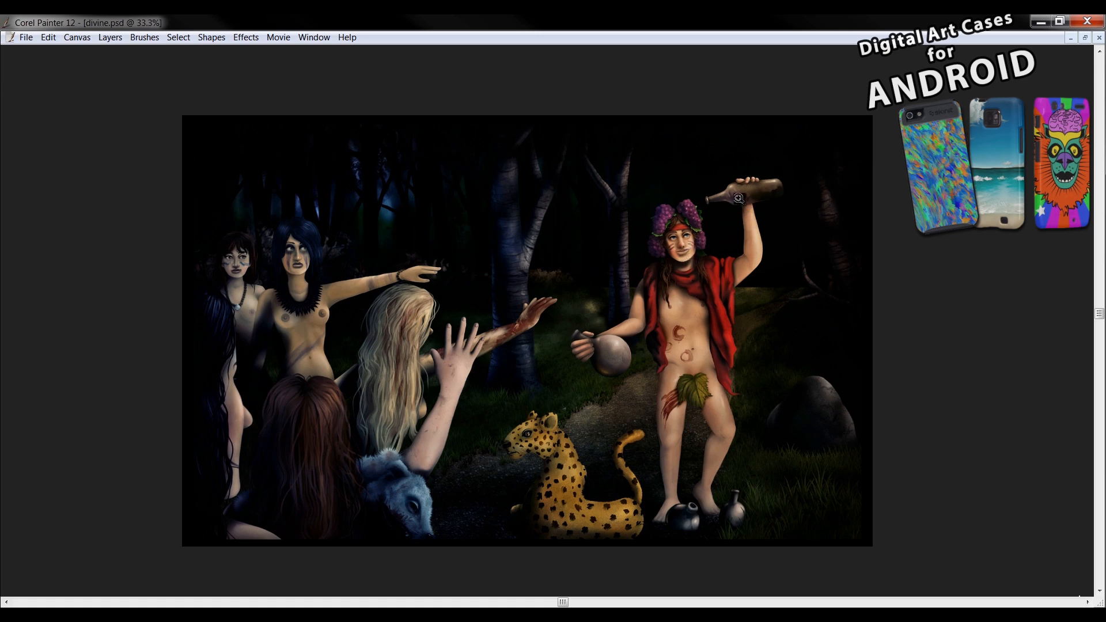
key(Tab)
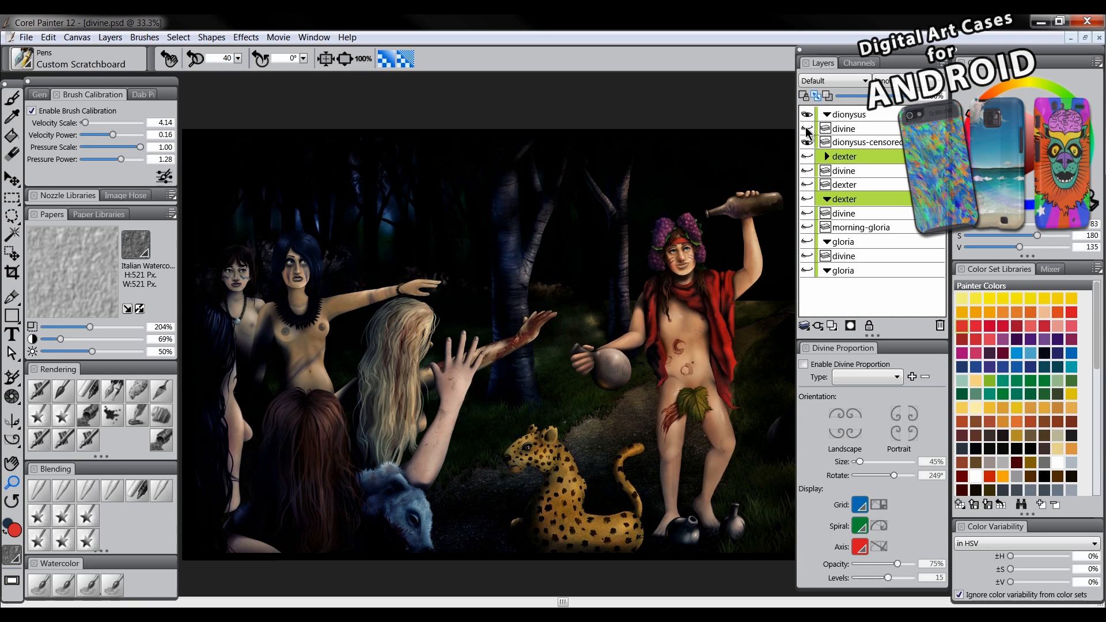
click(807, 130)
key(Tab)
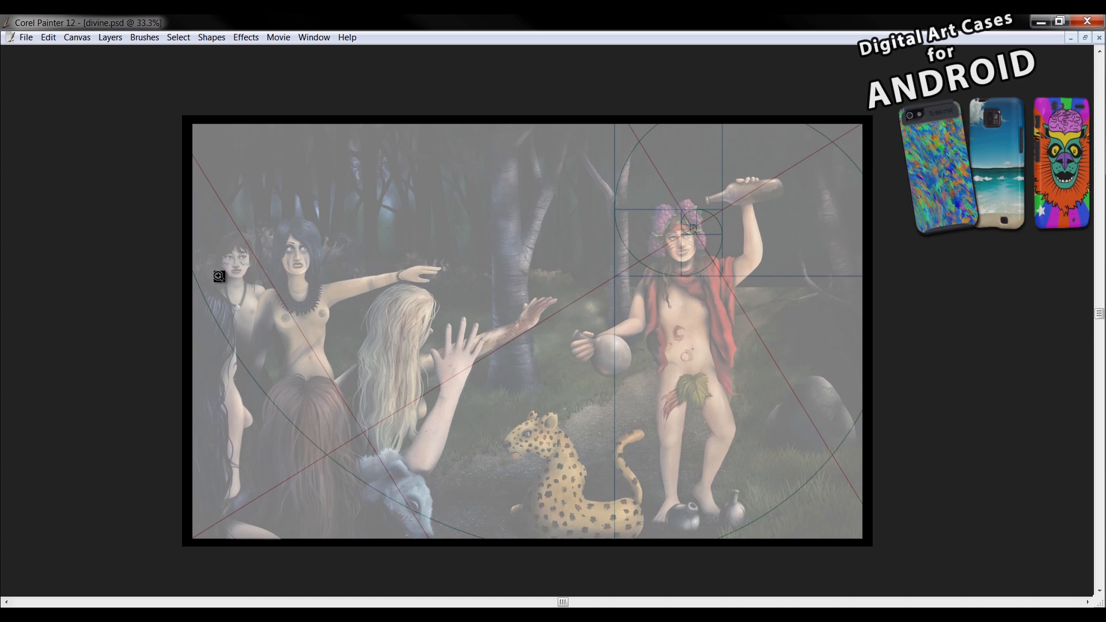
Add a new layer above the dionysus group to draw on, and hide the panels.
click(194, 273)
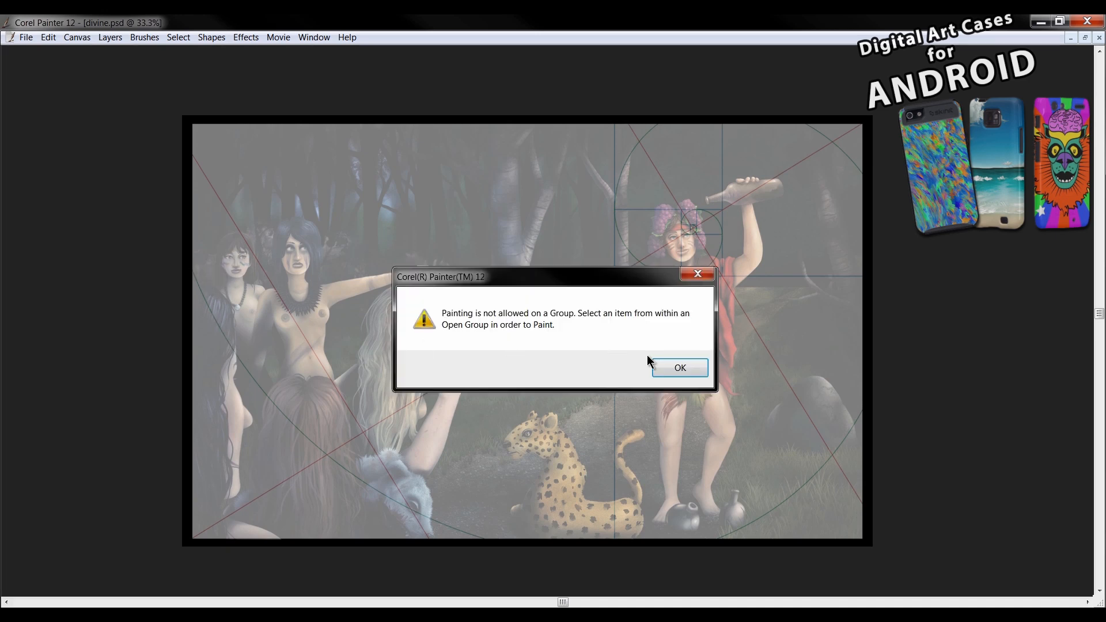
click(678, 368)
key(Tab)
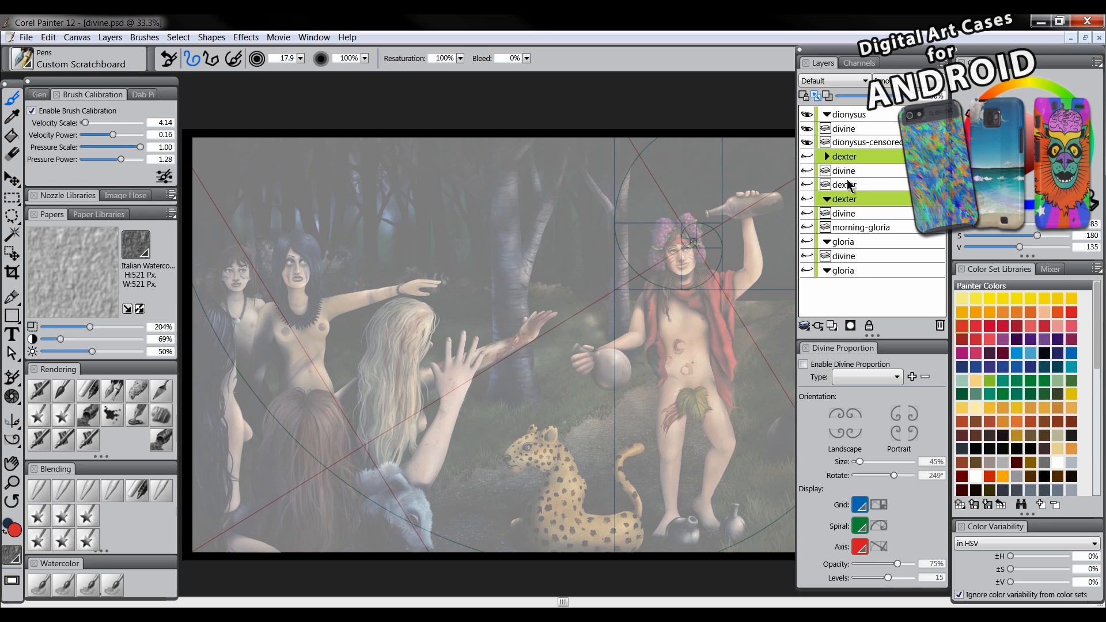
click(854, 173)
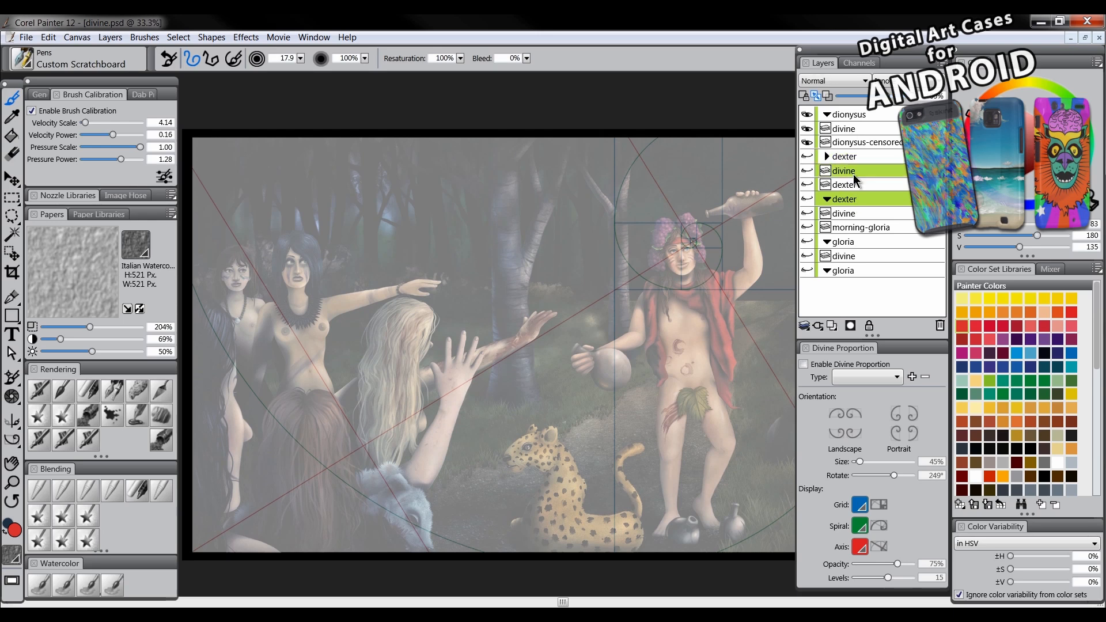
click(859, 118)
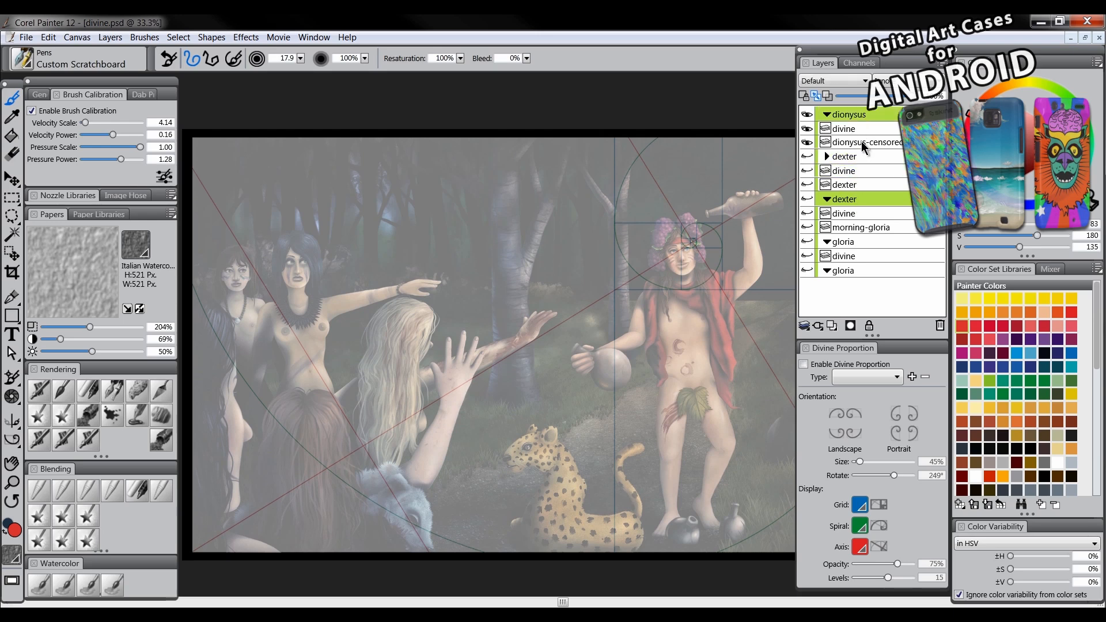
click(832, 326)
key(Tab)
Trace the outer spiral in red, circle the jugs at the standing figure's feet and mark the curve near the rock, undoing the strokes.
mouse_move(206, 248)
mouse_down()
mouse_move(238, 323)
mouse_move(291, 383)
mouse_move(389, 459)
mouse_move(459, 491)
mouse_move(576, 498)
mouse_move(692, 482)
mouse_move(756, 459)
mouse_move(848, 385)
mouse_up()
key(ctrl+z)
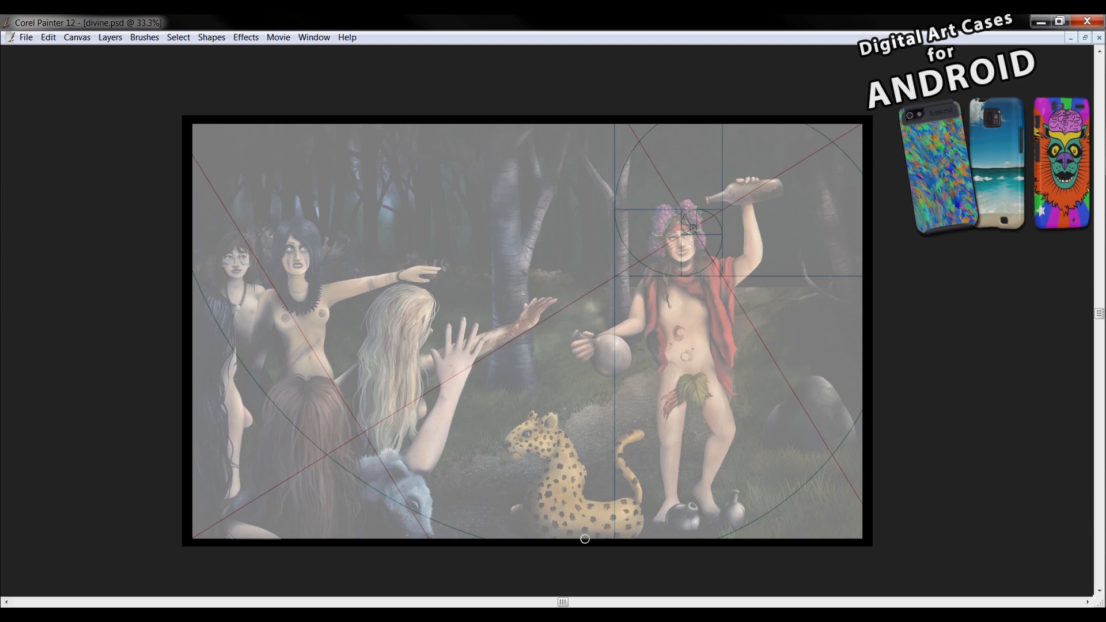
mouse_move(708, 481)
mouse_down()
mouse_move(676, 489)
mouse_move(759, 506)
mouse_move(713, 488)
mouse_up()
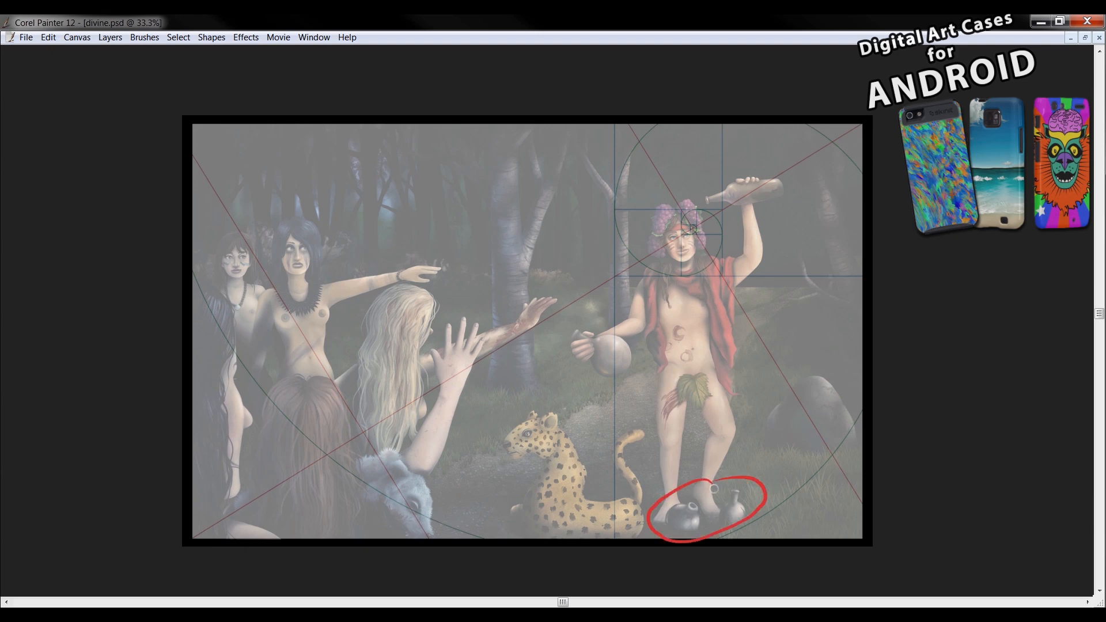
drag(850, 425, 809, 478)
key(ctrl+z)
key(ctrl+z)
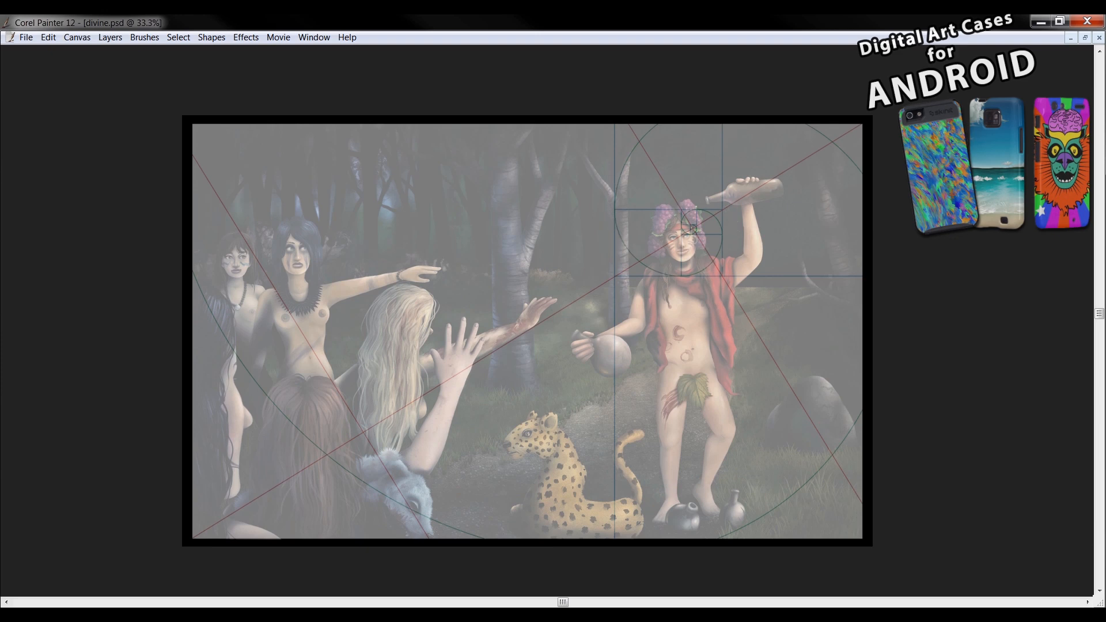
Mark the inner spiral and grid area around the standing figure's head in red, undoing each stroke.
mouse_move(704, 219)
mouse_down()
mouse_move(658, 208)
mouse_move(694, 272)
mouse_move(693, 211)
mouse_up()
key(ctrl+z)
mouse_move(696, 200)
mouse_down()
mouse_move(710, 221)
mouse_move(694, 203)
mouse_up()
key(ctrl+z)
mouse_move(616, 209)
mouse_down()
mouse_move(720, 211)
mouse_move(727, 276)
mouse_move(615, 263)
mouse_move(615, 208)
mouse_up()
key(ctrl+z)
Mark the overlay's upper section and its main horizontal and vertical grid lines in red, undoing the strokes.
mouse_move(718, 132)
mouse_down()
mouse_move(721, 171)
mouse_move(778, 271)
mouse_move(864, 219)
mouse_move(859, 139)
mouse_up()
key(ctrl+z)
mouse_move(630, 275)
mouse_down()
mouse_move(841, 280)
mouse_move(610, 312)
mouse_move(604, 514)
mouse_up()
key(ctrl+z)
drag(616, 296, 614, 418)
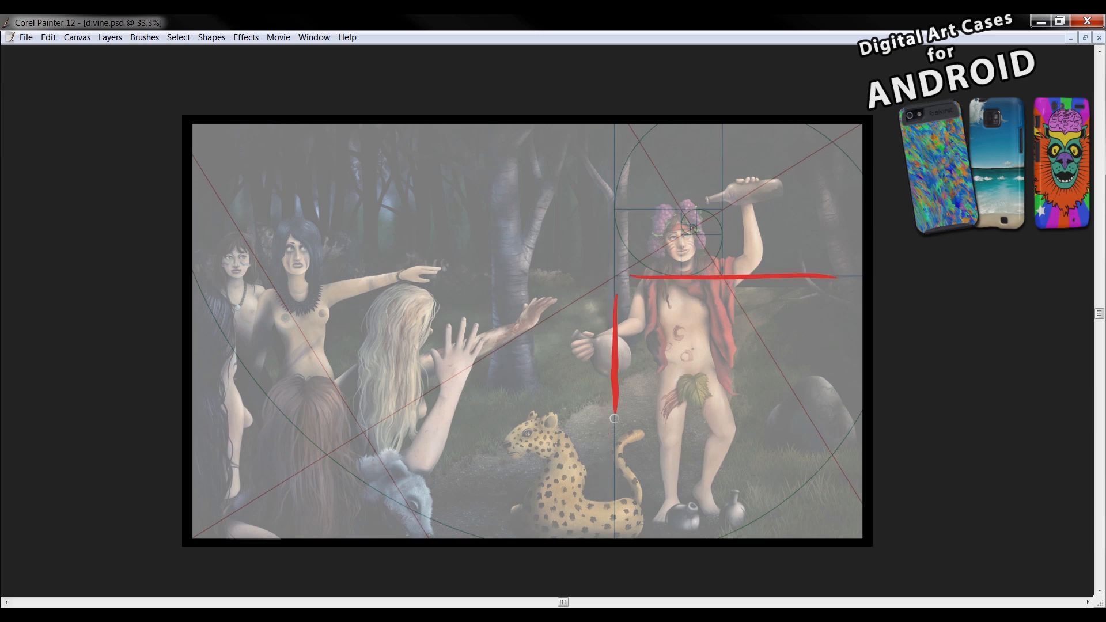
key(ctrl+z)
key(ctrl+z)
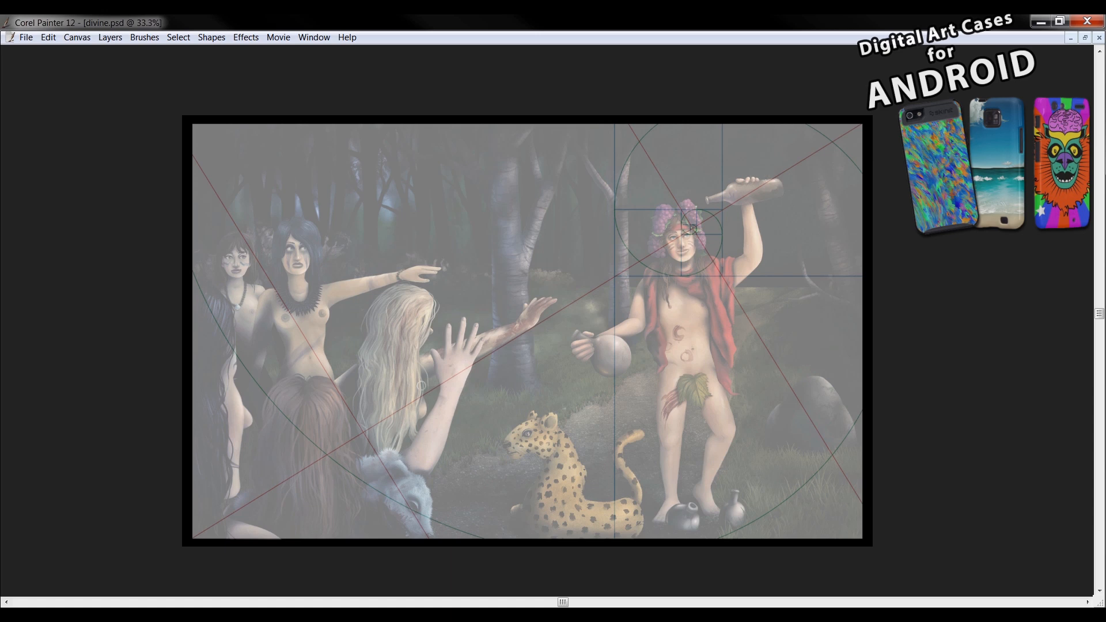
Draw a red arrow along the outstretched arm's diagonal and strokes from the bottle toward the head, undo them, and restore the panels.
mouse_move(424, 371)
mouse_down()
mouse_move(609, 274)
mouse_move(573, 305)
mouse_up()
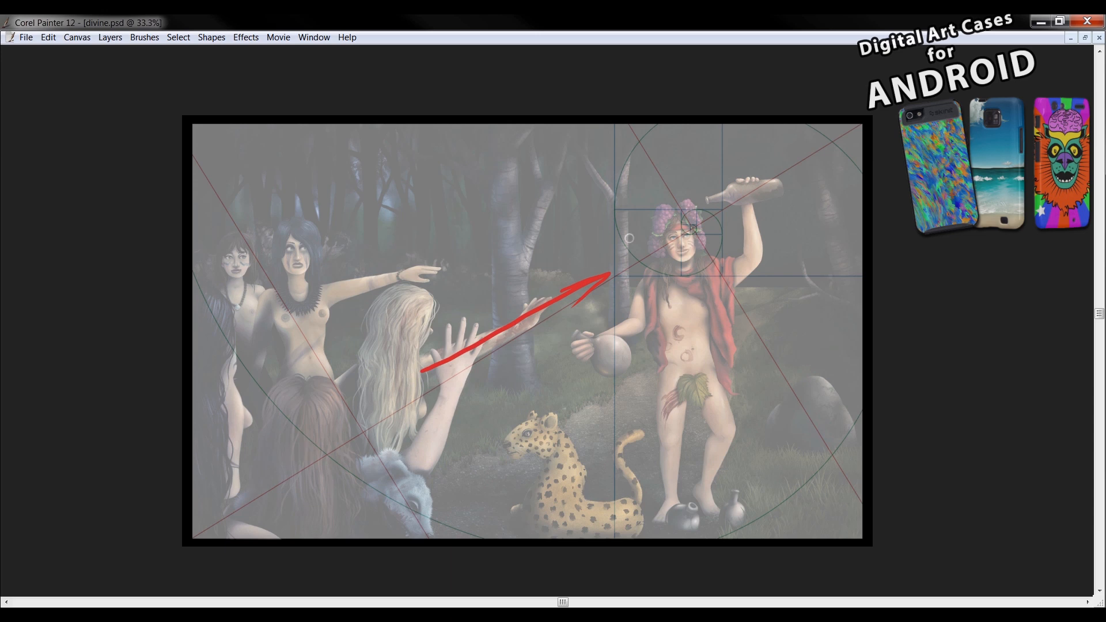
key(ctrl+z)
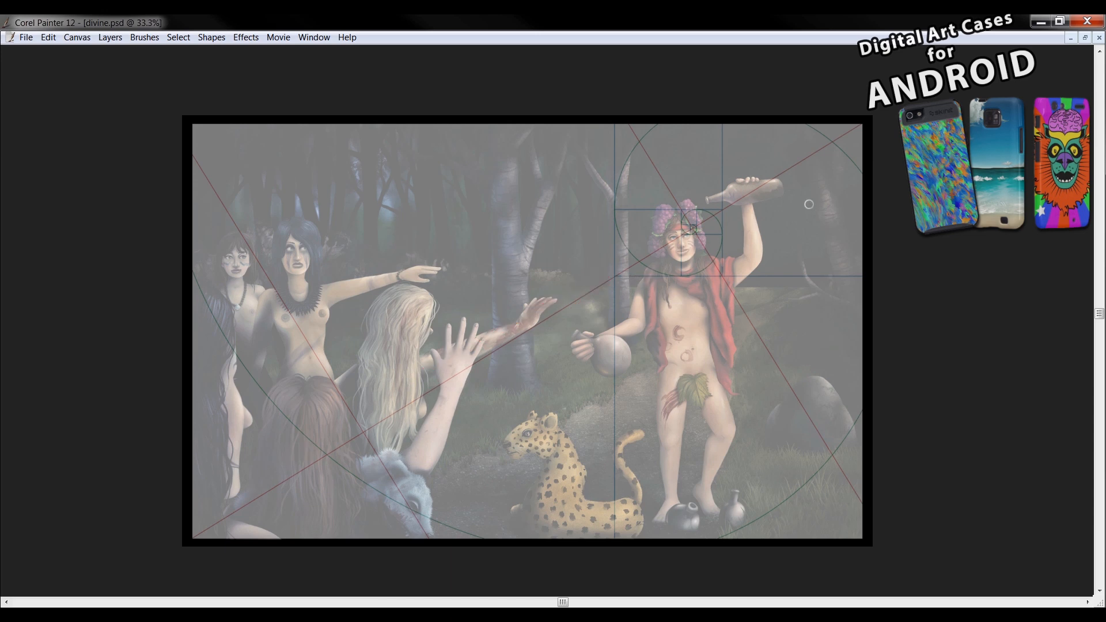
drag(792, 151, 687, 211)
mouse_move(702, 187)
mouse_down()
mouse_move(686, 211)
mouse_move(711, 216)
mouse_up()
key(ctrl+z)
key(ctrl+z)
key(Tab)
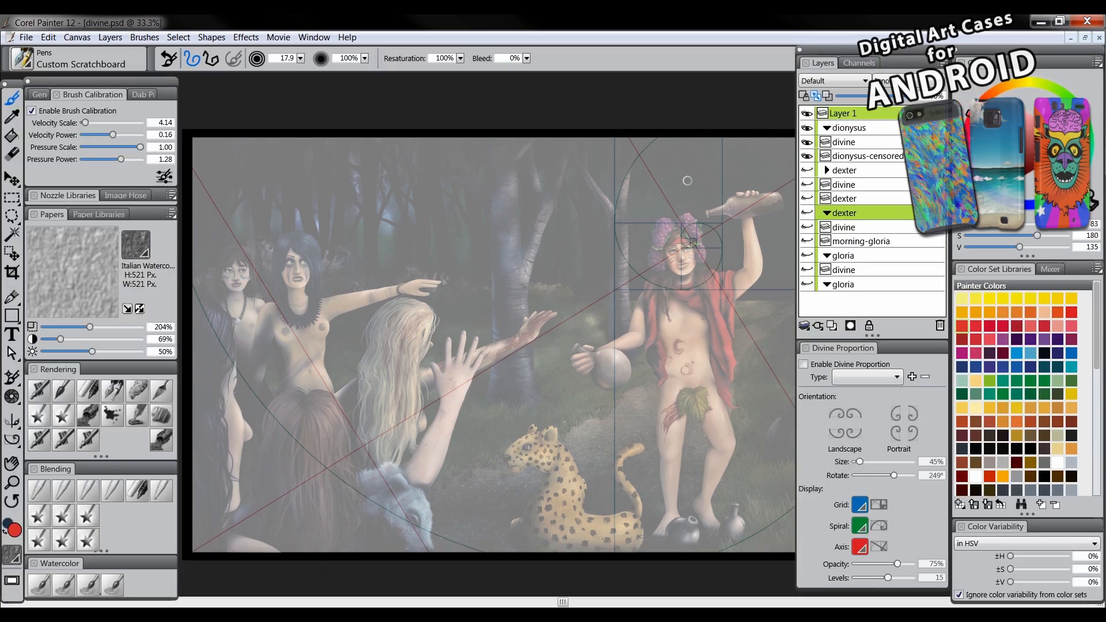
Create a new blank image 24 inches wide and 15 inches high at 72 pixels per inch.
click(12, 481)
alt+click(541, 326)
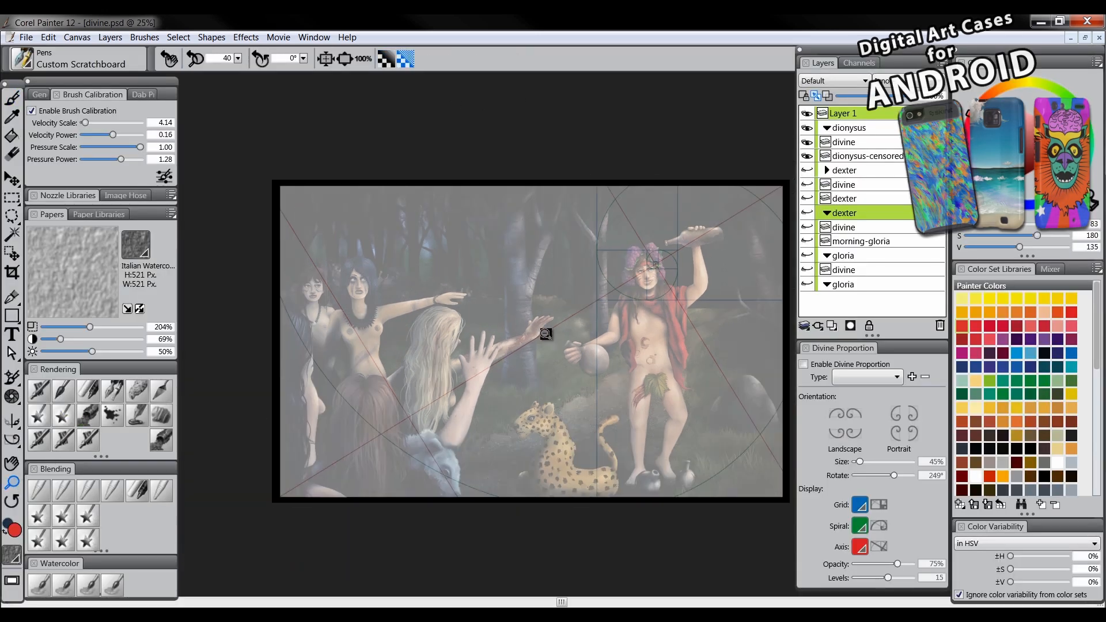
drag(618, 324, 600, 331)
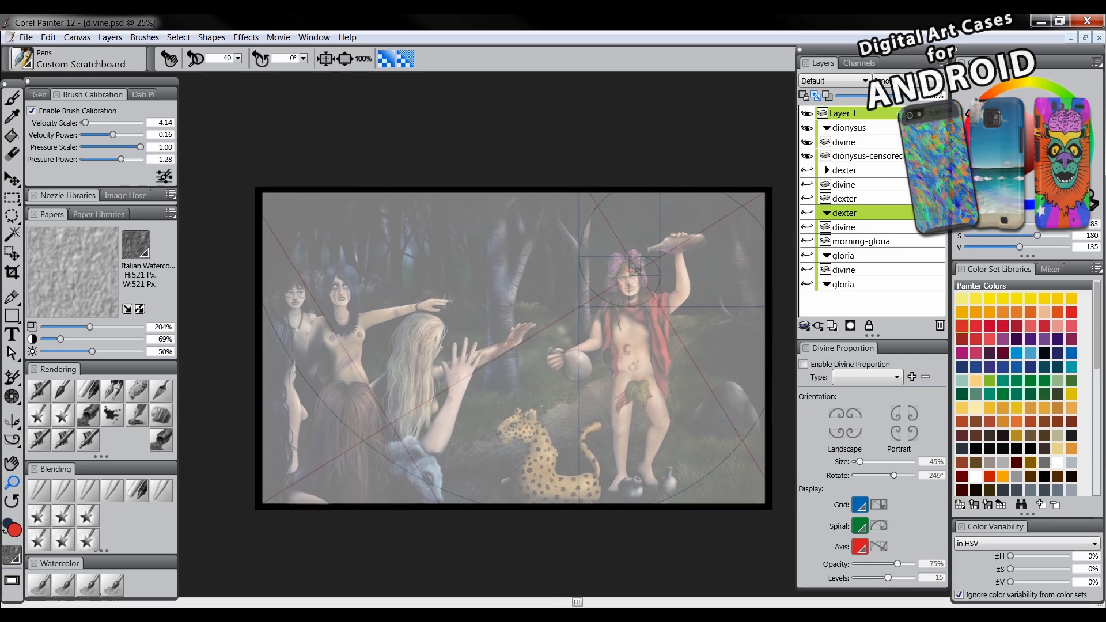
click(30, 37)
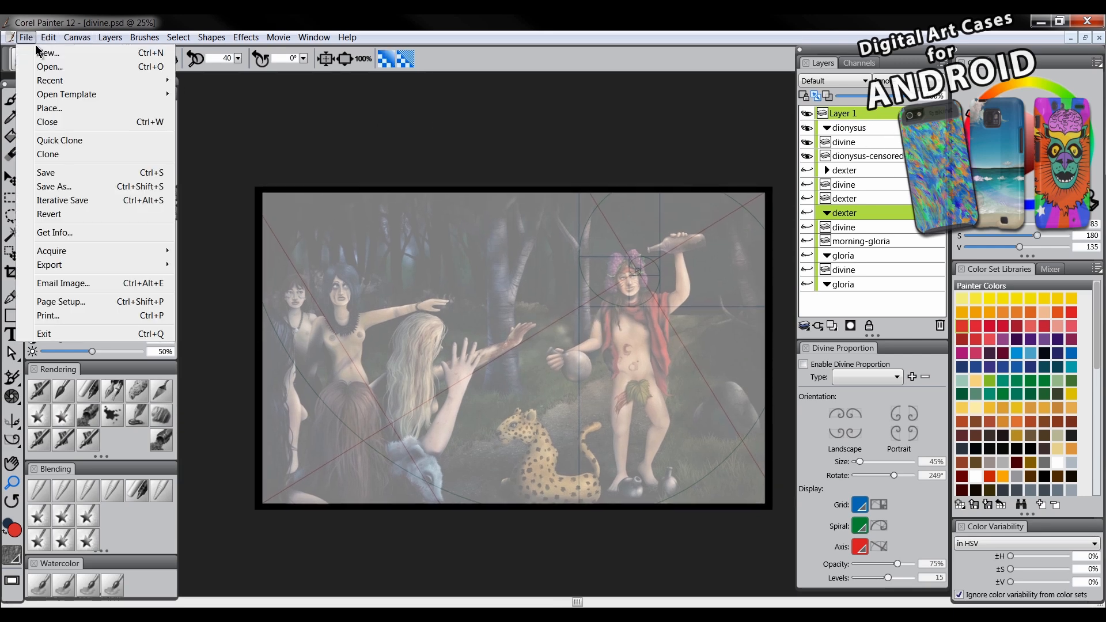
click(37, 53)
drag(338, 161, 529, 206)
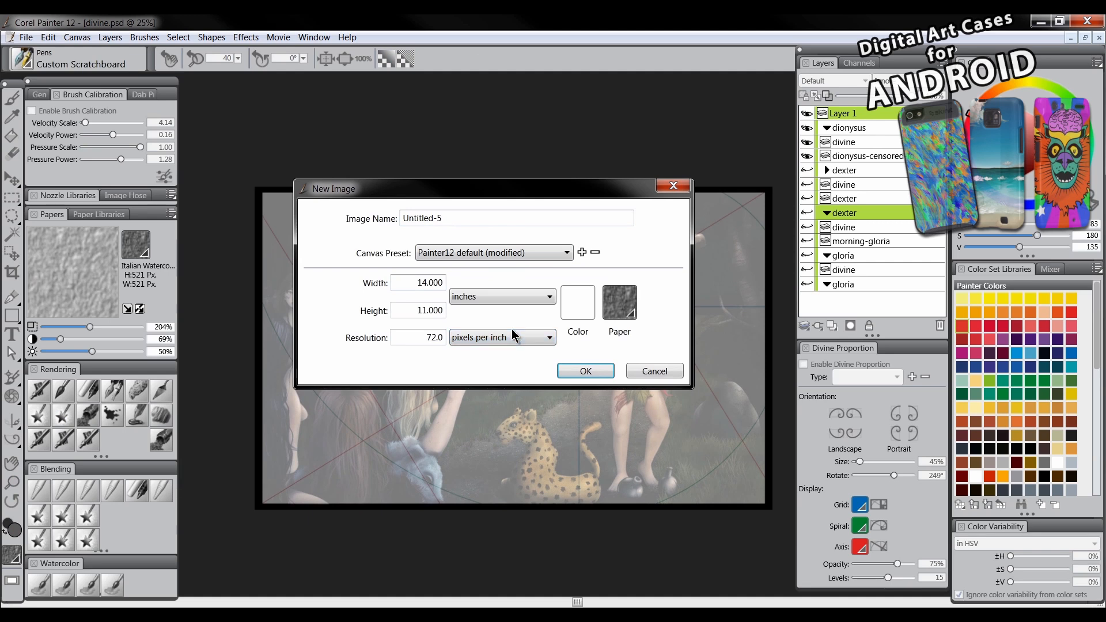
drag(414, 282, 480, 288)
text(24)
key(Tab)
text(15)
click(427, 338)
click(585, 371)
drag(507, 296, 480, 298)
scroll(500, 320, down, 1)
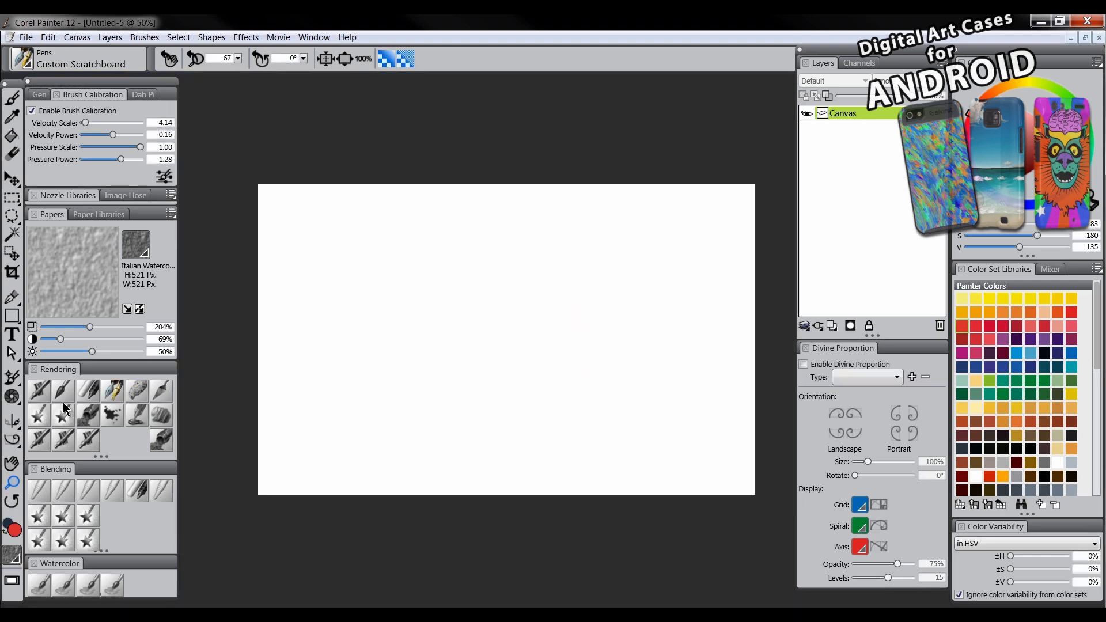
Enable the Divine Proportion guide on the blank image and set its size to 80%.
click(12, 439)
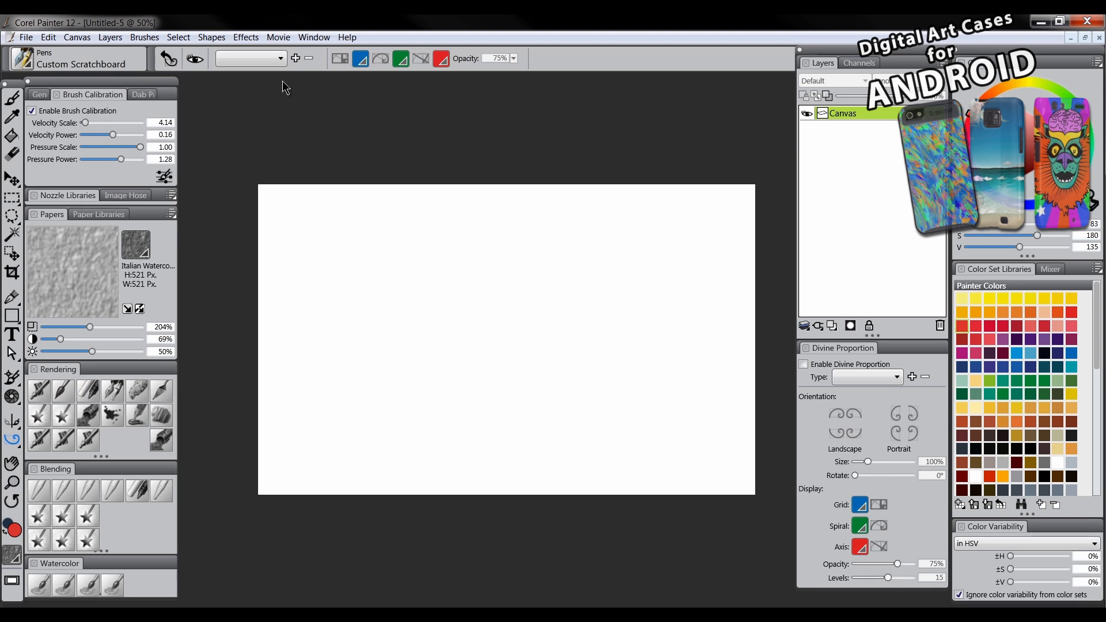
click(195, 59)
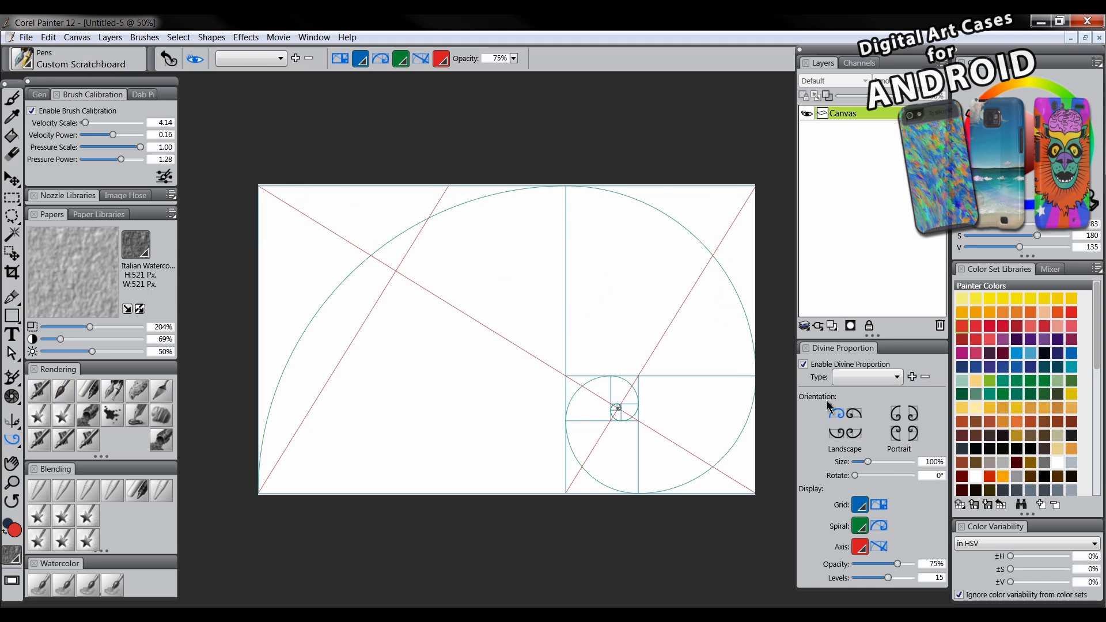
drag(869, 461, 865, 464)
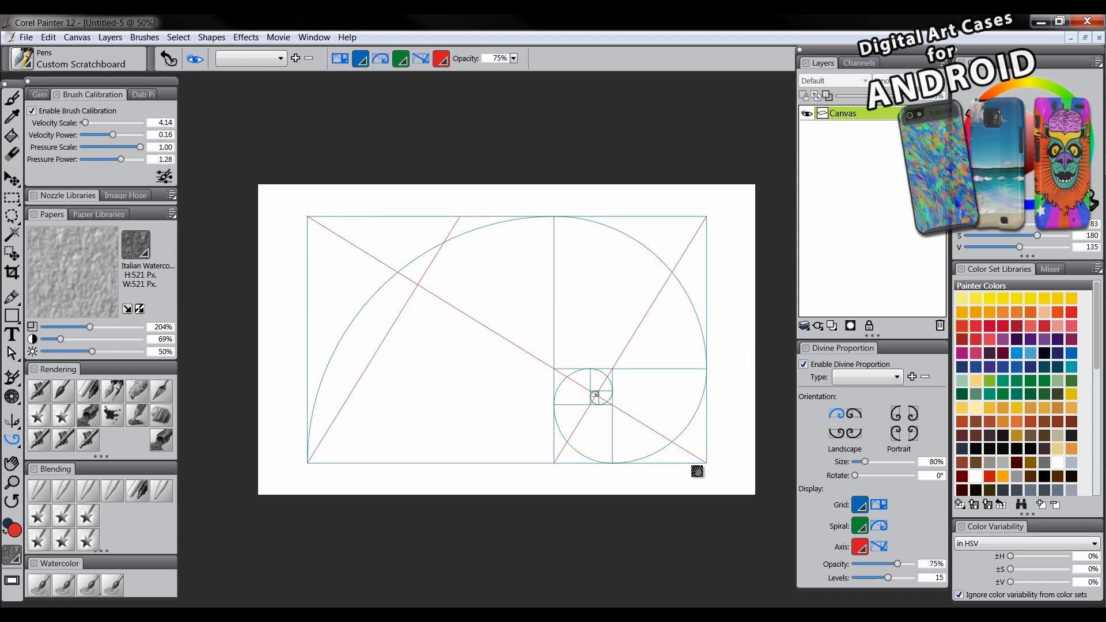
Switch to divine.psd, hide the dionysus group, and show the dexter painting with its divine overlay.
click(314, 37)
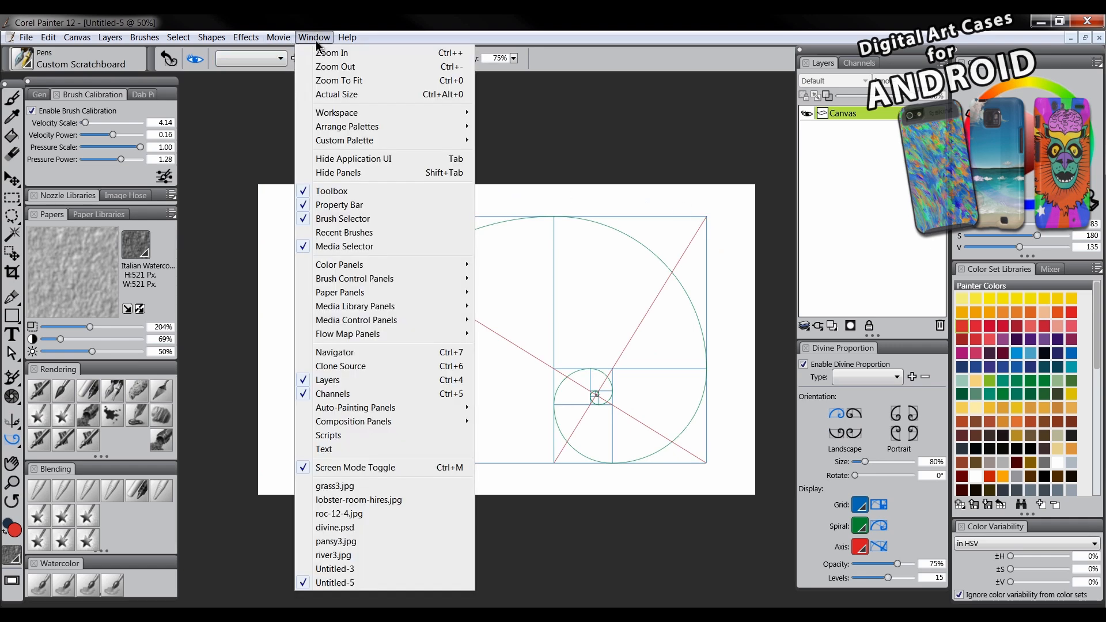
click(344, 528)
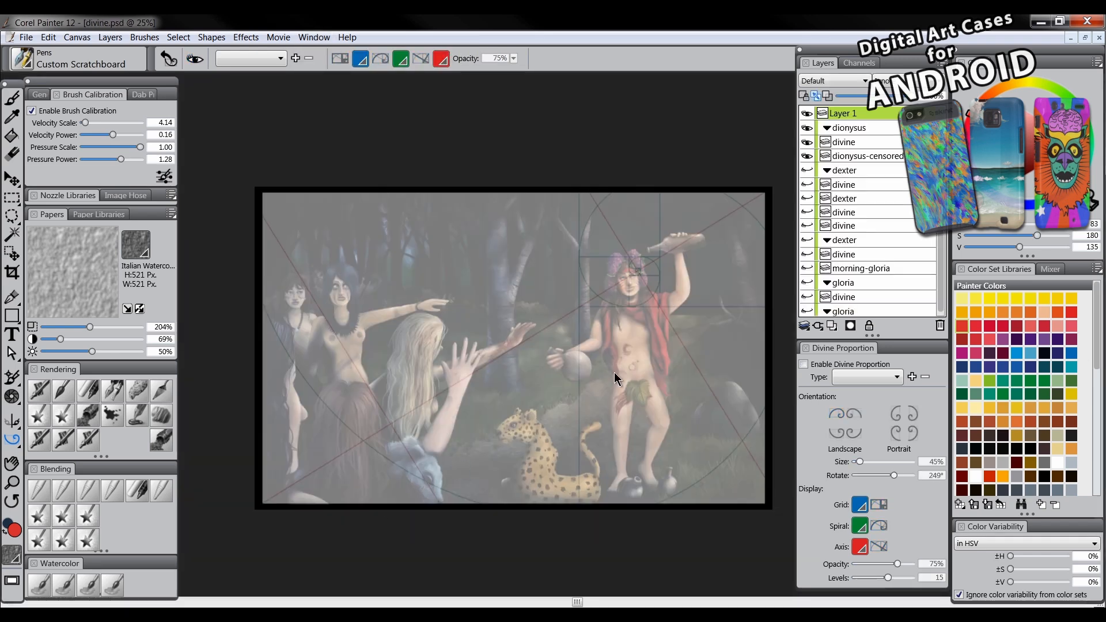
click(806, 128)
click(806, 171)
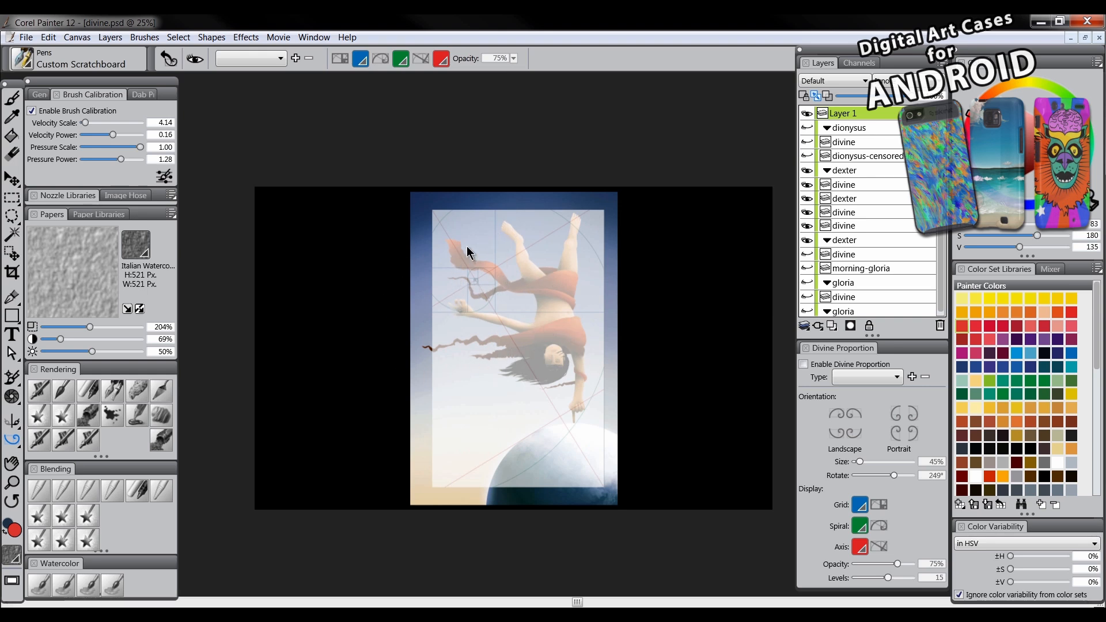
click(315, 38)
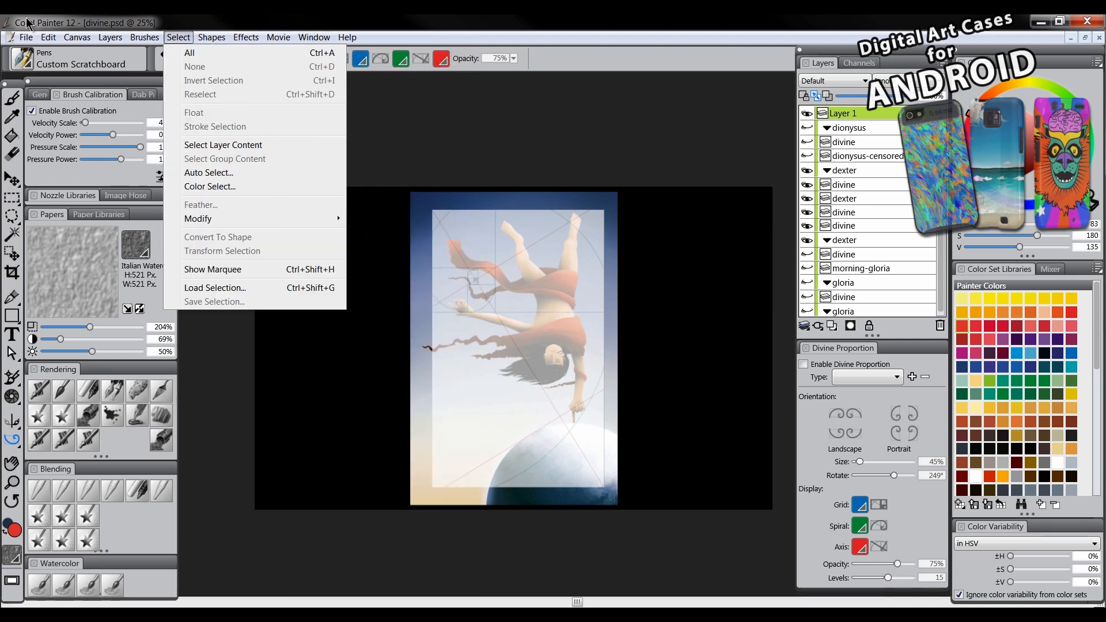
click(35, 52)
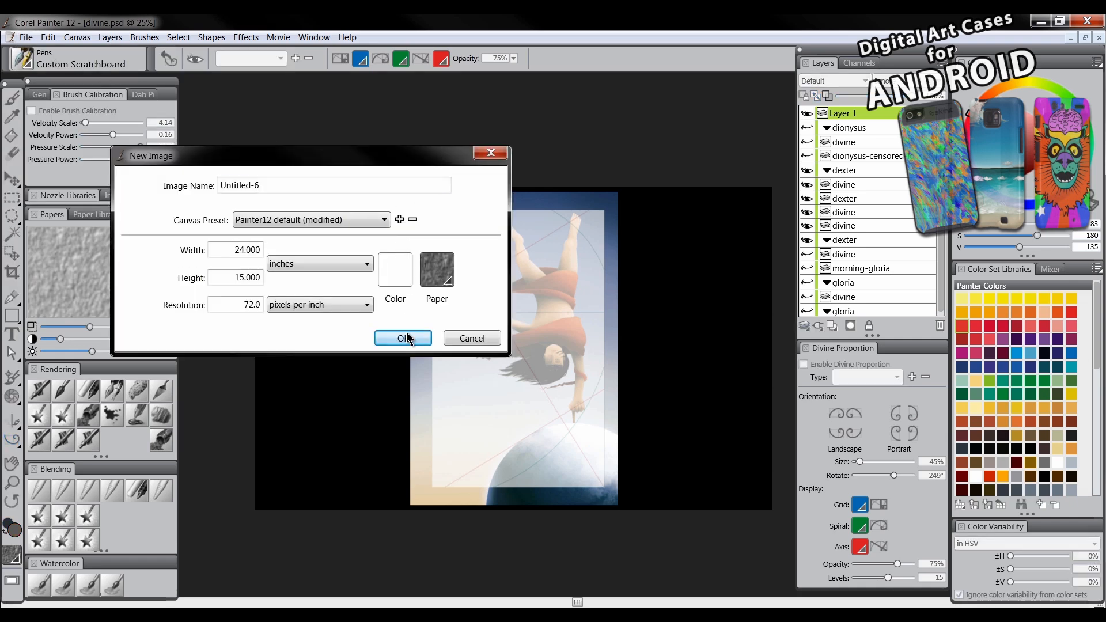
click(460, 344)
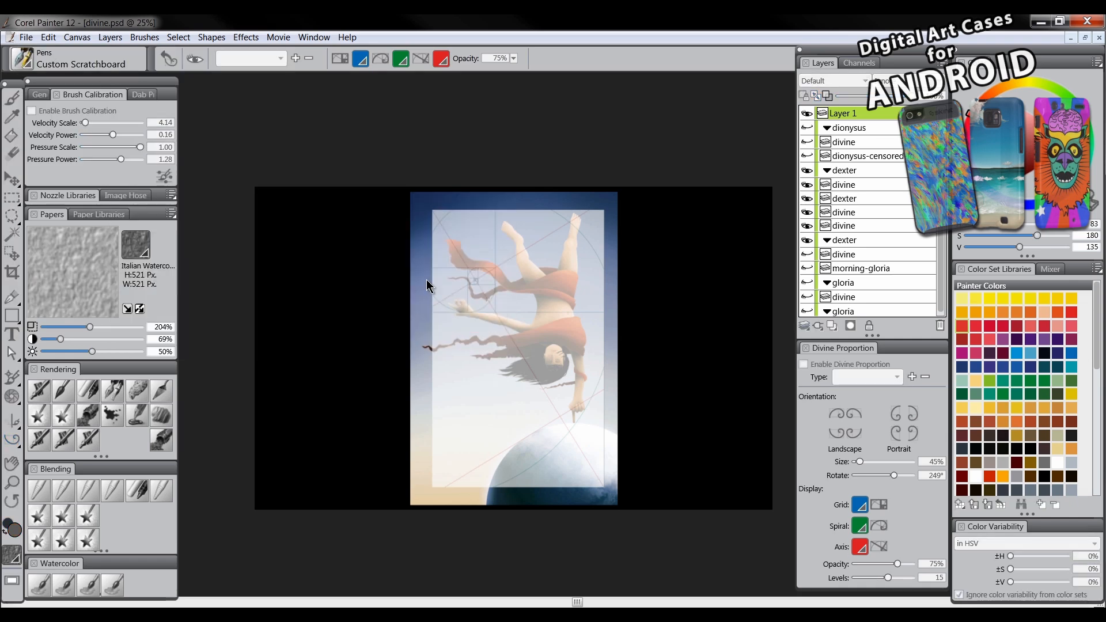
Switch back to the blank Untitled-5 image with the Divine Proportion guide.
click(314, 37)
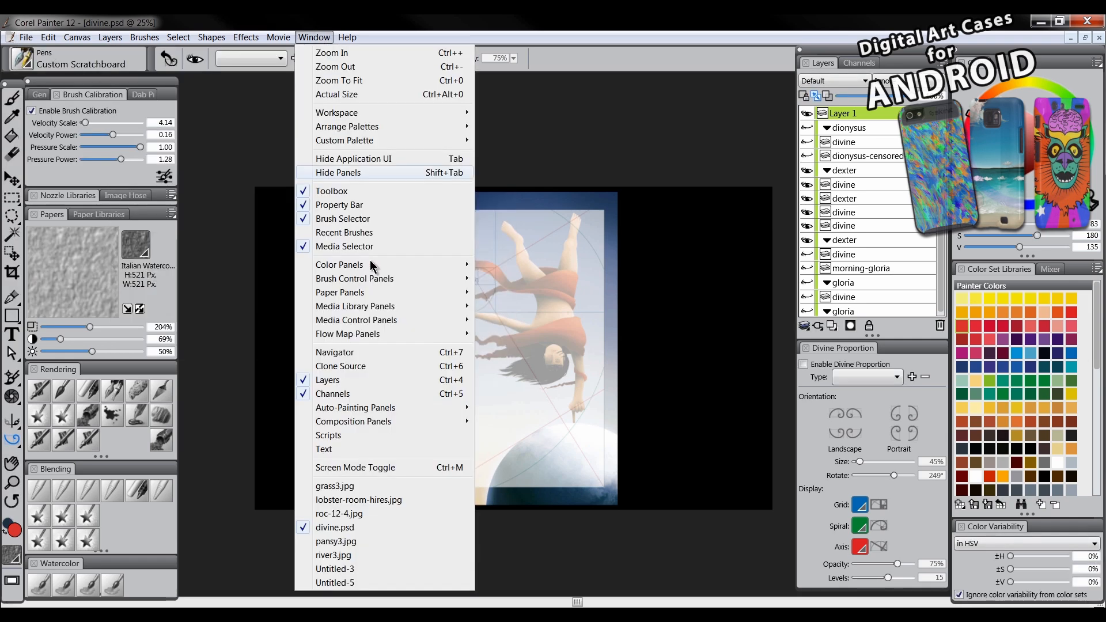
click(362, 583)
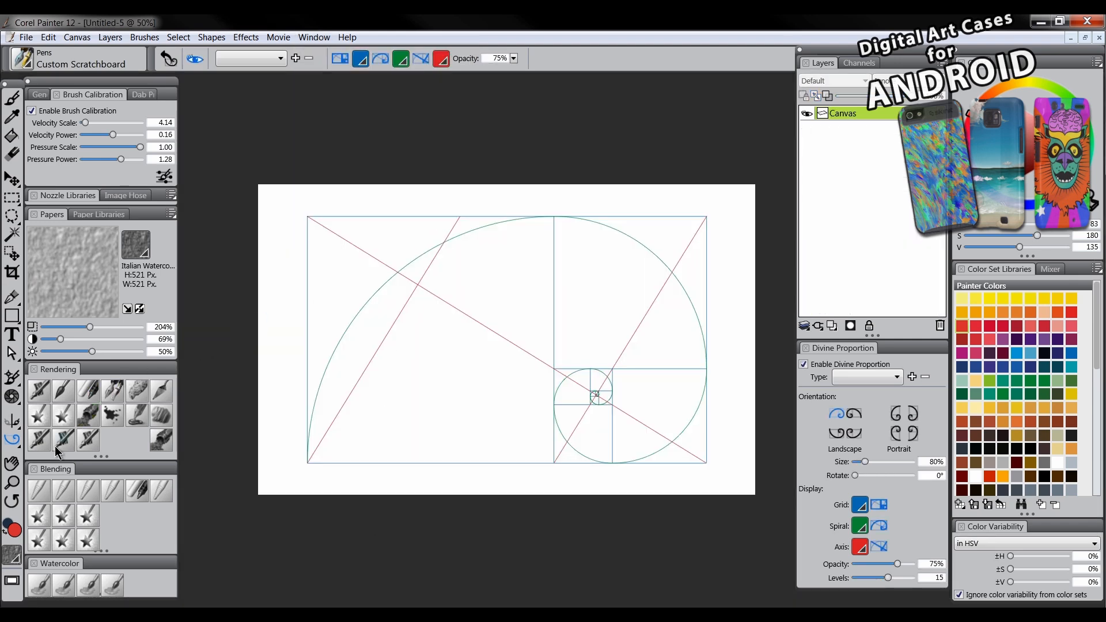
Hide the Divine Proportion guide on the blank image.
click(14, 437)
click(195, 58)
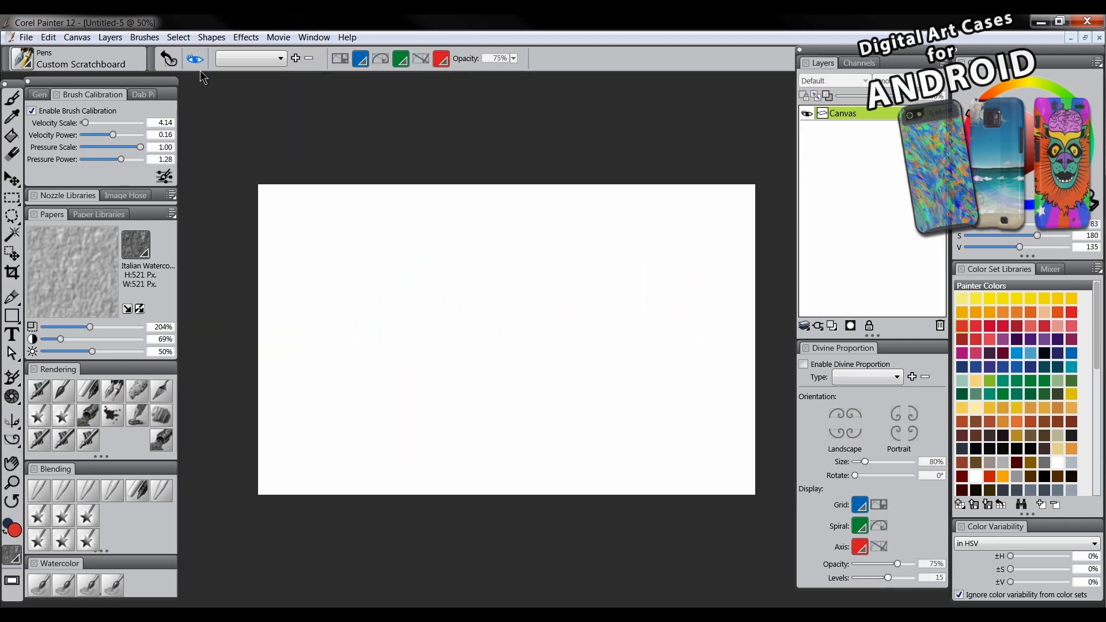
drag(544, 347, 543, 369)
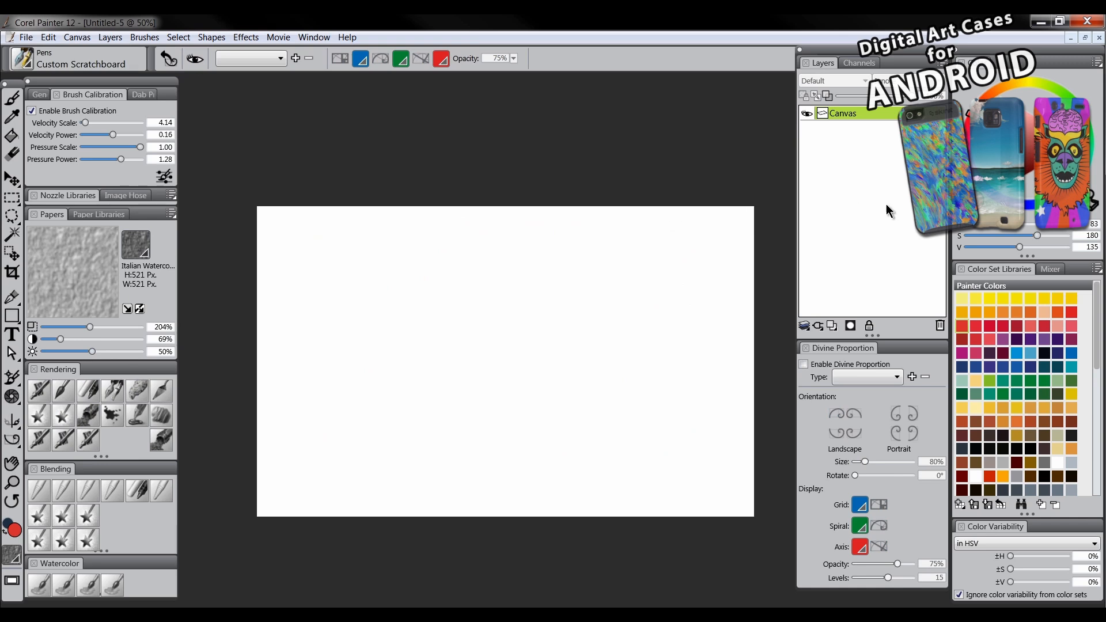
Add a new layer named sketch and set its composite method to Multiply.
click(833, 326)
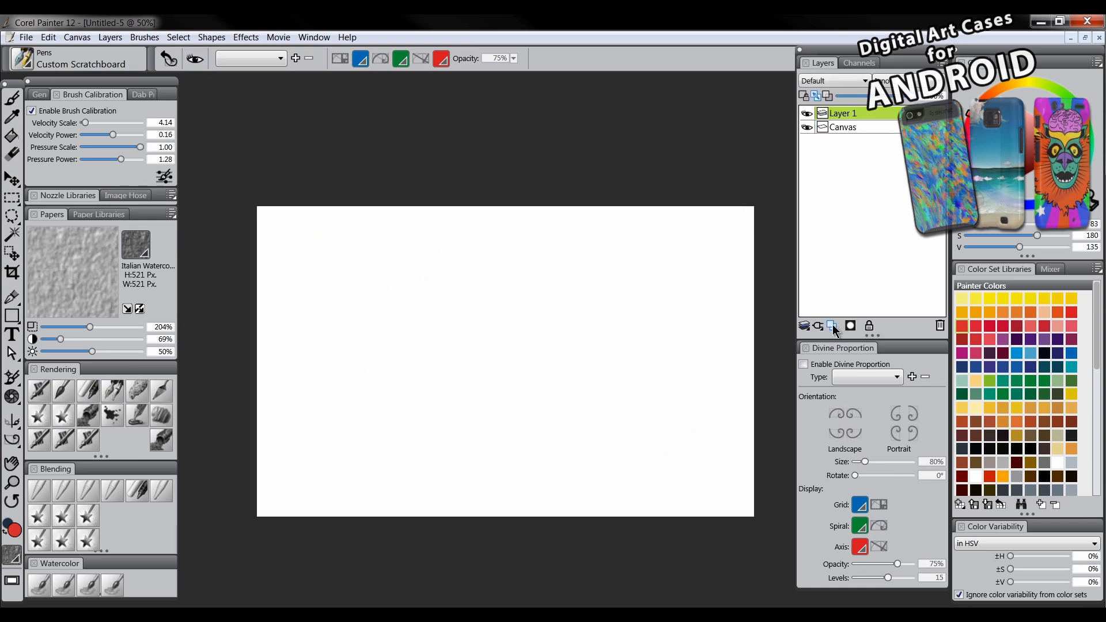
double_click(844, 114)
text(sk)
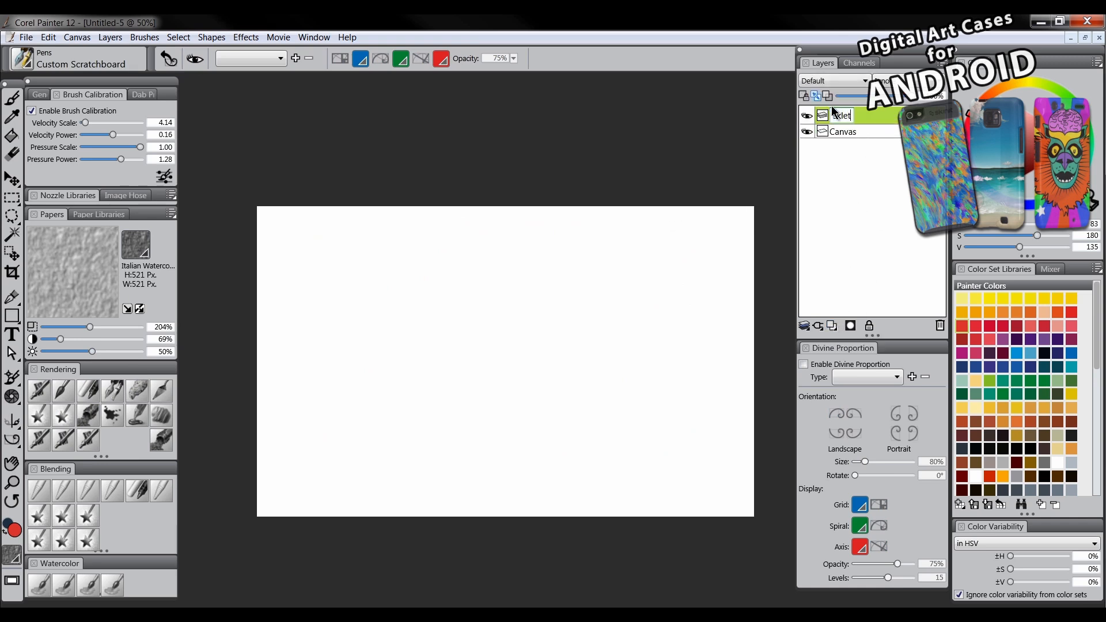
text(leto)
key(BackSpace)
key(BackSpace)
key(BackSpace)
key(BackSpace)
text(etch)
key(Return)
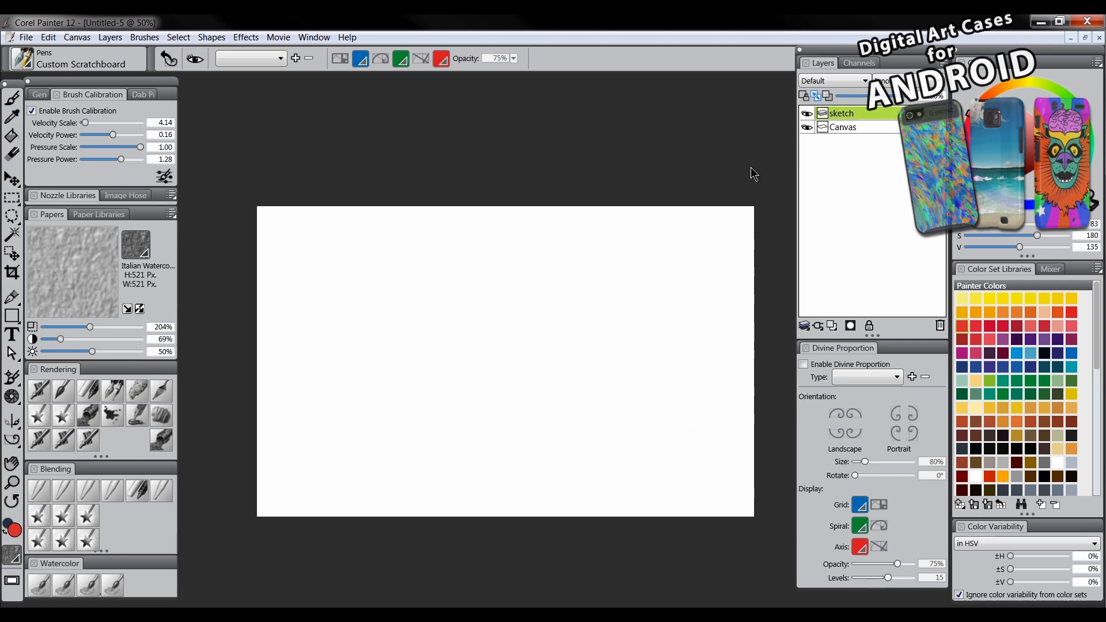
click(843, 81)
click(827, 188)
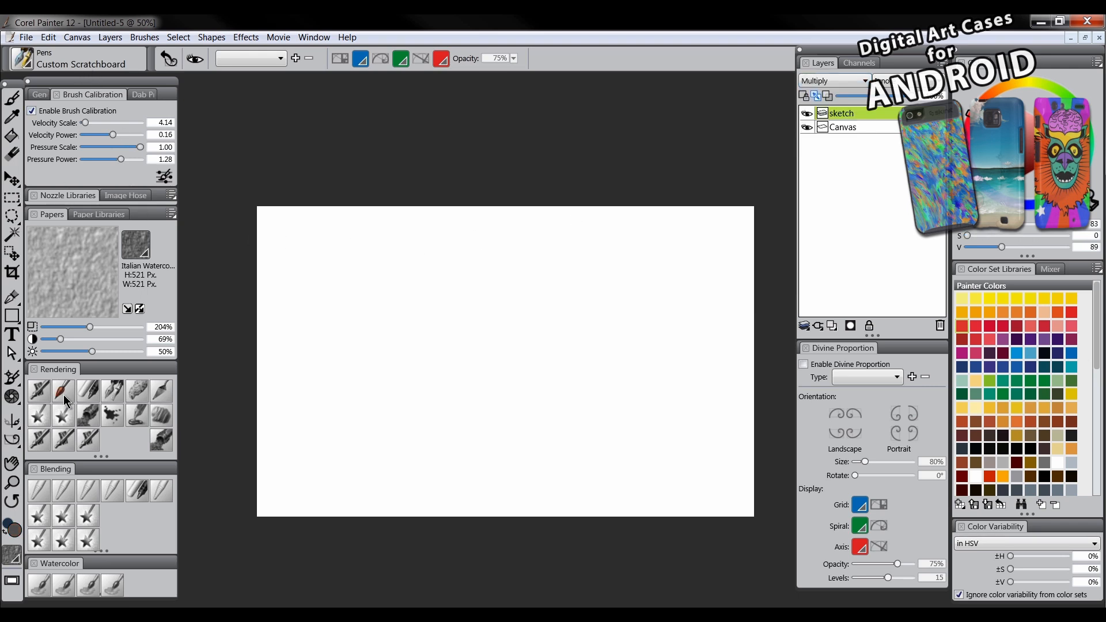
Choose the Detail Oils Brush and show the Layout Grid dividing the canvas into thirds.
click(88, 391)
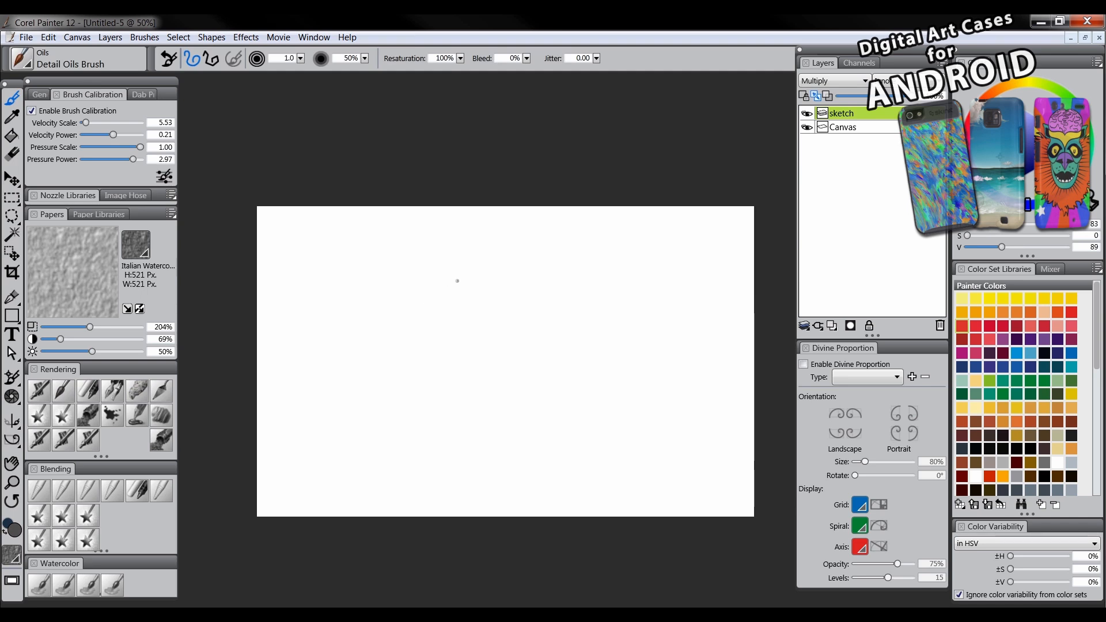
key(ctrl+z)
click(12, 482)
click(487, 332)
key(Tab)
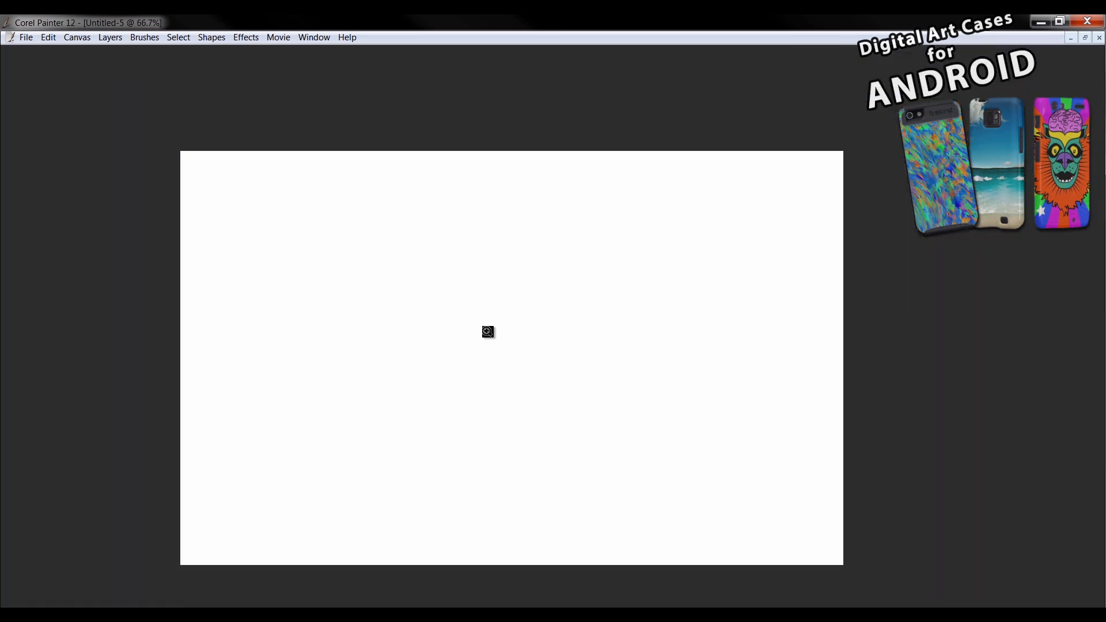
key(Tab)
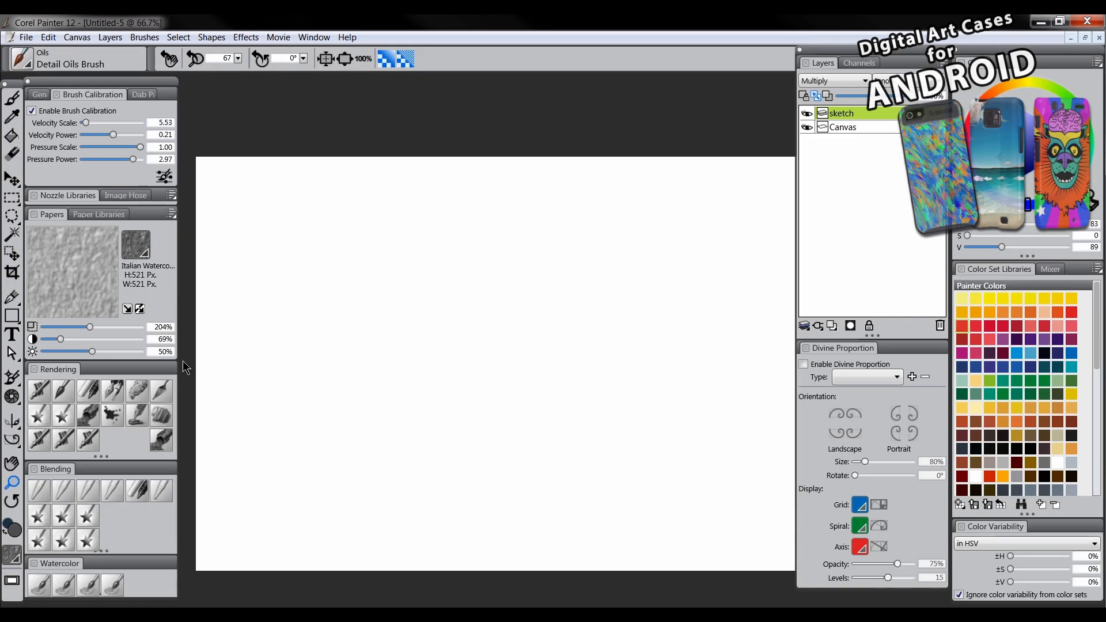
drag(12, 437, 53, 446)
click(194, 58)
click(55, 397)
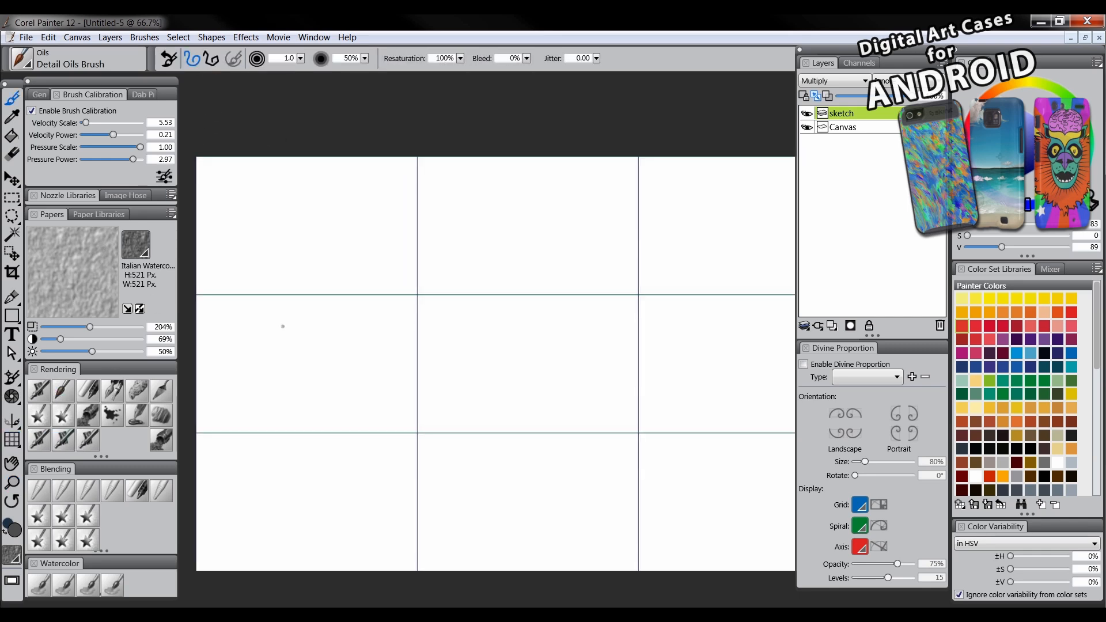
key(Tab)
key(space)
drag(615, 344, 606, 334)
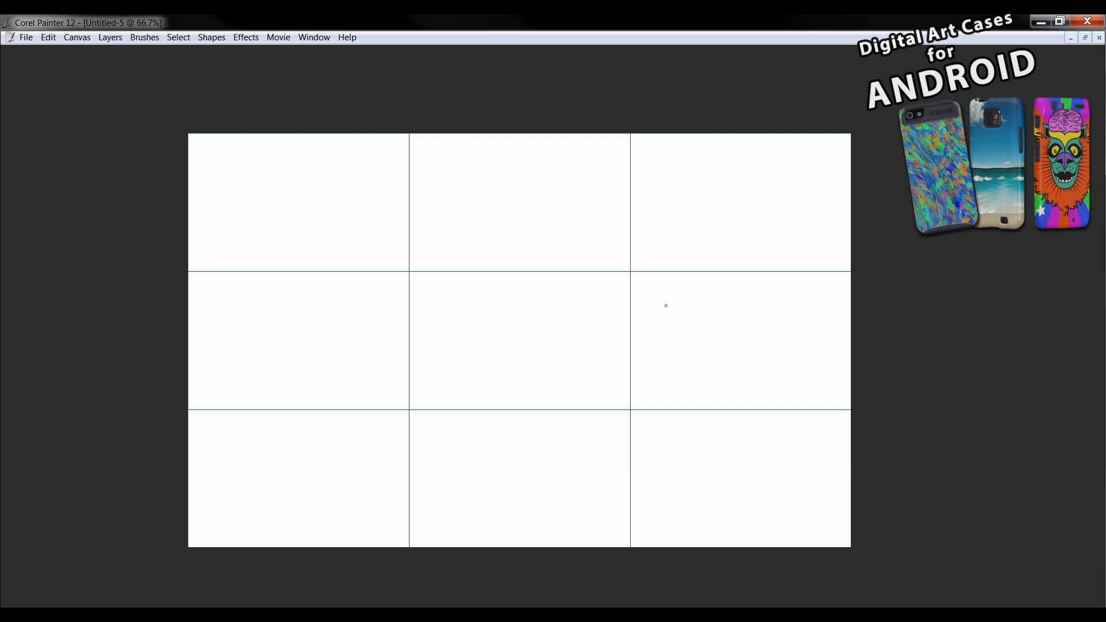
Sketch a large foreground figure with its head on the upper-right intersection of the grid and its body reaching the canvas's lower edge.
mouse_move(632, 248)
mouse_down()
mouse_move(665, 297)
mouse_move(597, 262)
mouse_move(643, 231)
mouse_move(674, 269)
mouse_move(607, 276)
mouse_up()
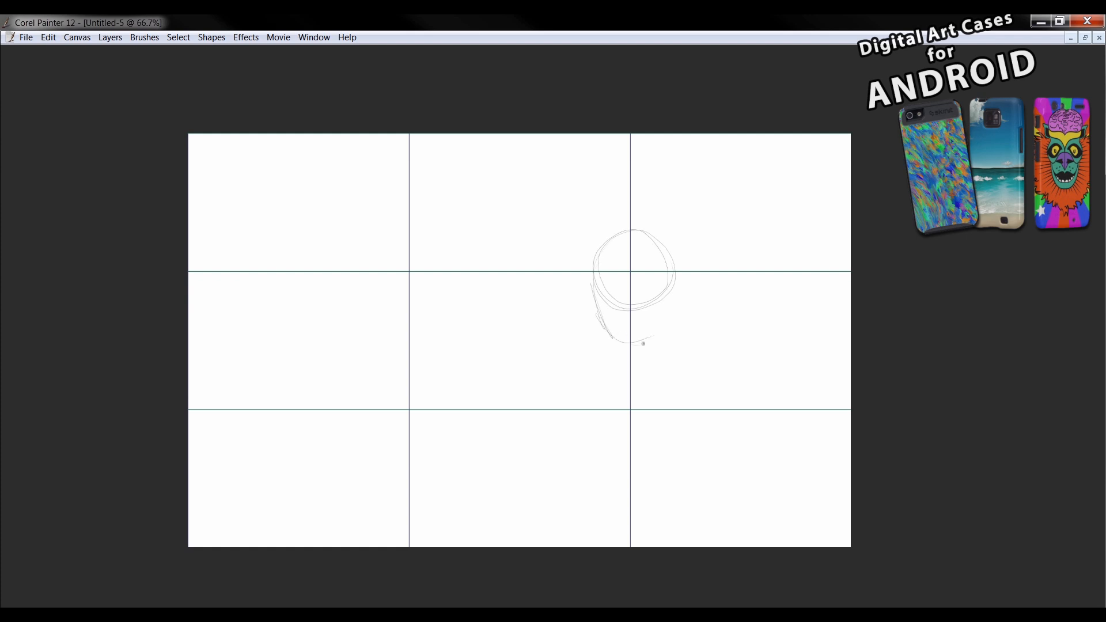
drag(662, 333, 665, 357)
drag(583, 360, 699, 361)
drag(572, 478, 550, 544)
mouse_move(724, 345)
mouse_down()
mouse_move(710, 414)
mouse_move(723, 535)
mouse_up()
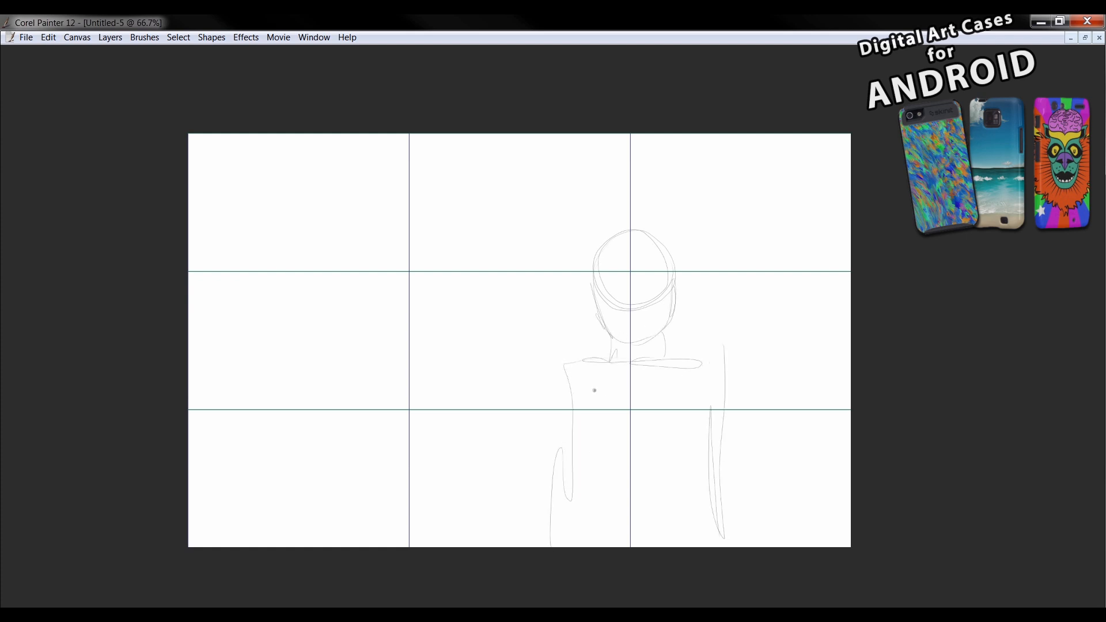
mouse_move(581, 369)
mouse_down()
mouse_move(560, 403)
mouse_move(581, 546)
mouse_up()
Sketch a smaller standing figure with one raised arm along the grid's left vertical line, its head on the upper-left intersection.
mouse_move(424, 261)
mouse_down()
mouse_move(403, 295)
mouse_move(399, 342)
mouse_up()
drag(390, 297, 442, 306)
mouse_move(392, 351)
mouse_down()
mouse_move(448, 362)
mouse_move(438, 338)
mouse_up()
drag(392, 381, 385, 443)
drag(405, 403, 401, 465)
drag(445, 369, 443, 445)
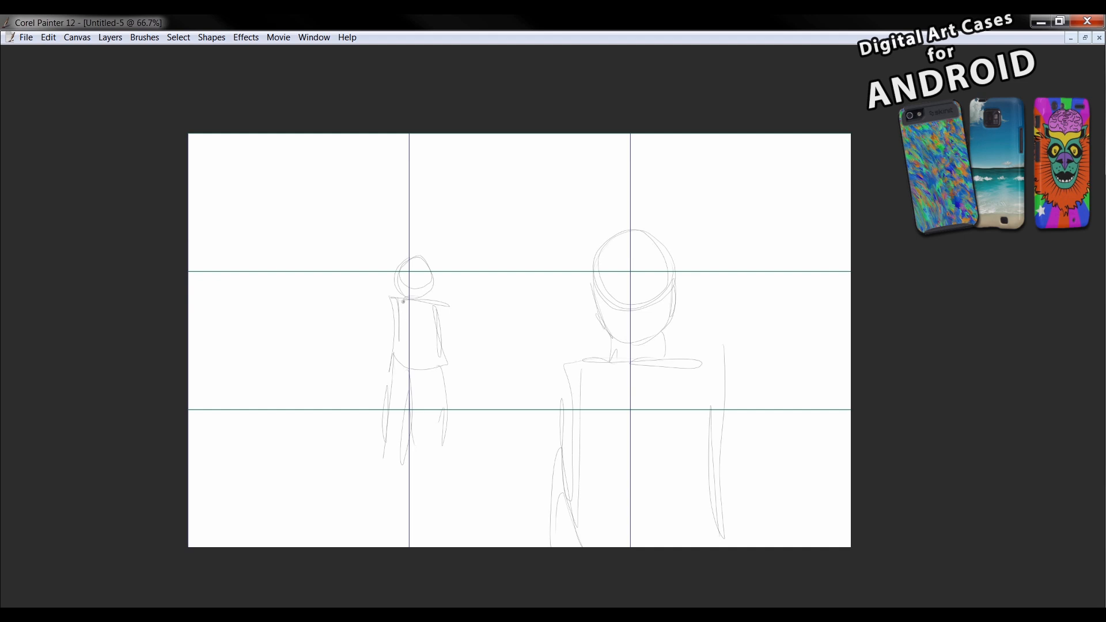
drag(502, 261, 444, 317)
mouse_move(470, 288)
mouse_down()
mouse_move(434, 320)
mouse_move(382, 322)
mouse_move(365, 368)
mouse_up()
Sketch the background horizon, treeline and clouds, plus a tiny distant figure at right and an animal in the lower-left grid cell.
drag(182, 277, 563, 275)
drag(281, 242, 378, 253)
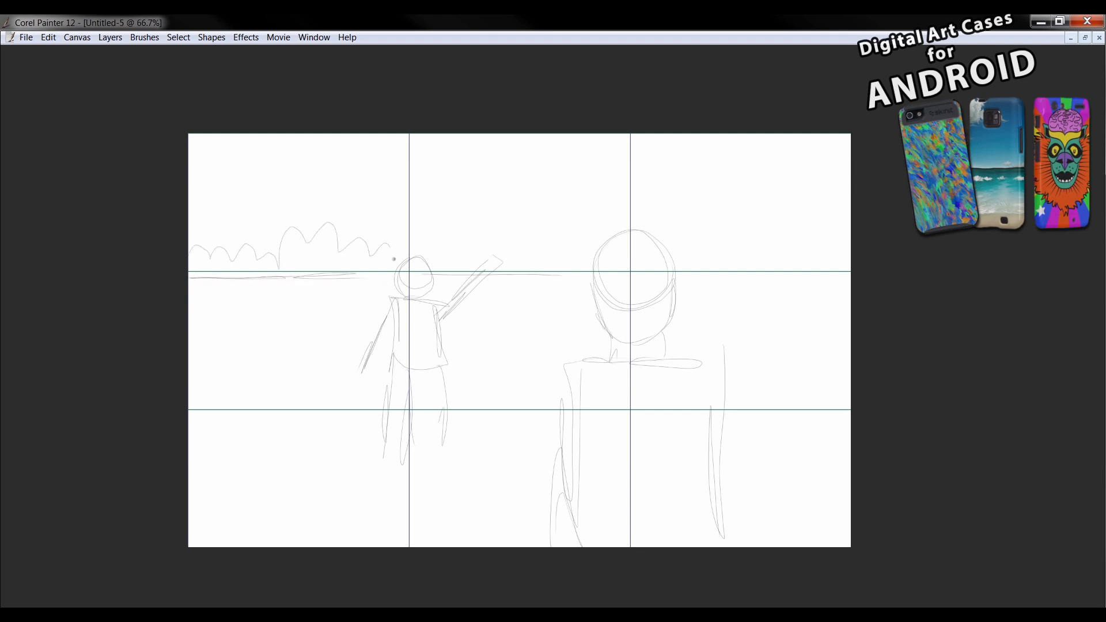
drag(631, 246, 768, 270)
mouse_move(292, 445)
mouse_down()
mouse_move(295, 467)
mouse_move(284, 448)
mouse_move(223, 493)
mouse_move(339, 472)
mouse_move(306, 482)
mouse_move(278, 519)
mouse_move(239, 494)
mouse_up()
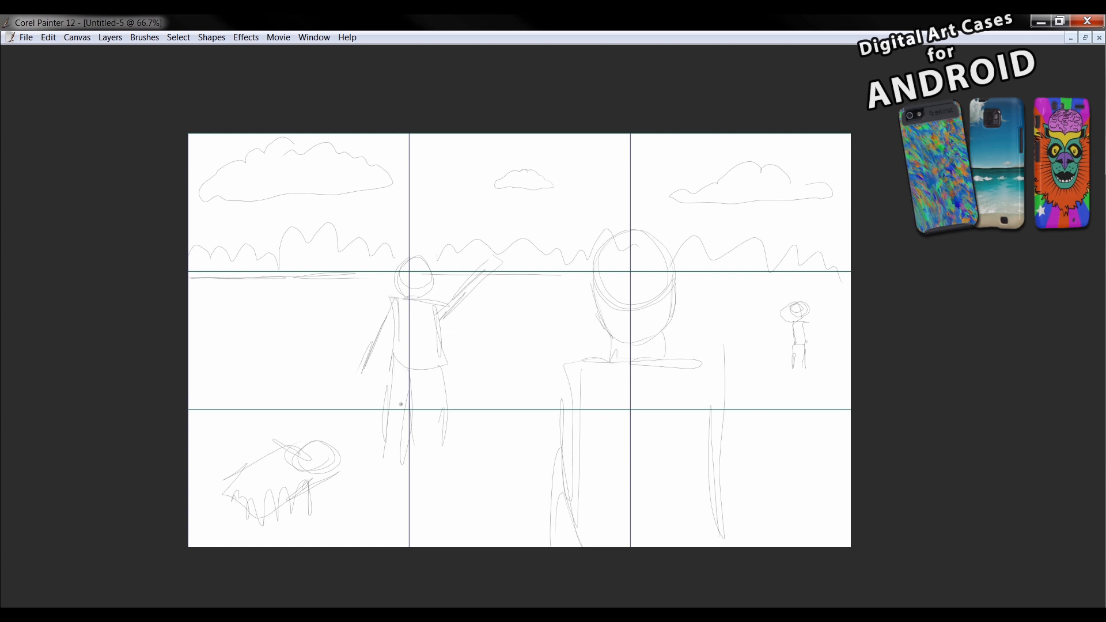
Add a new layer named tree above the sketch layer.
key(Tab)
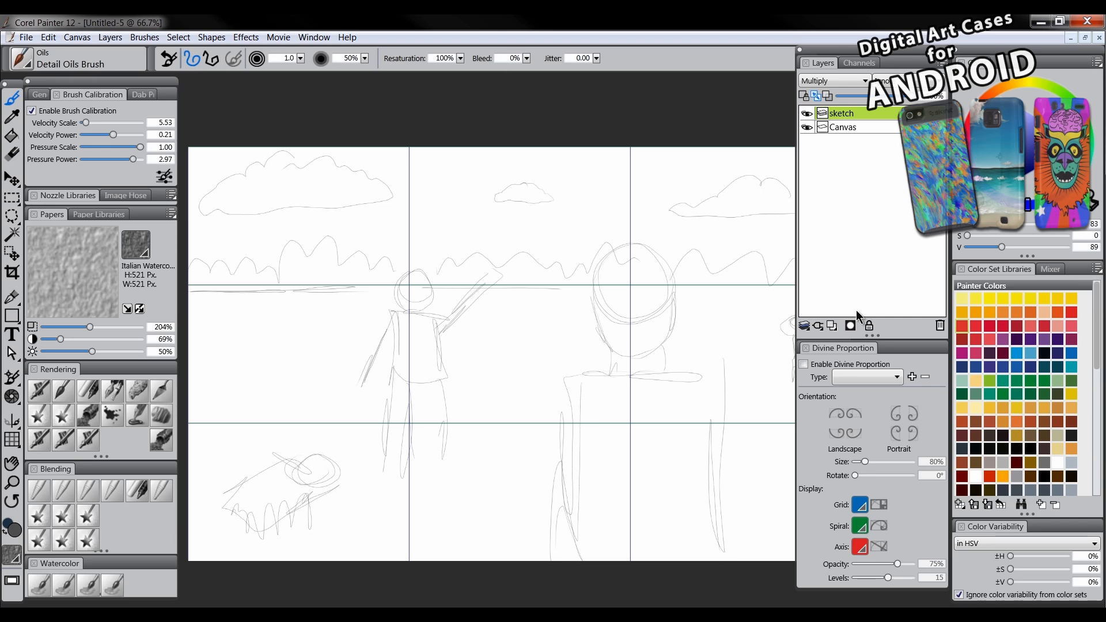
click(832, 325)
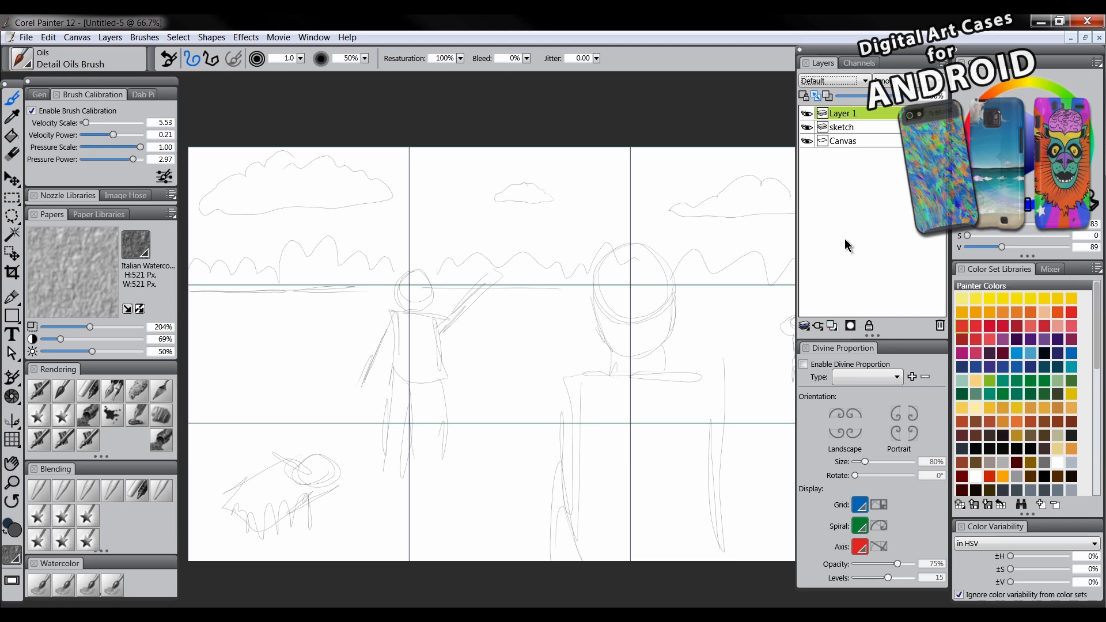
double_click(849, 118)
text(tree)
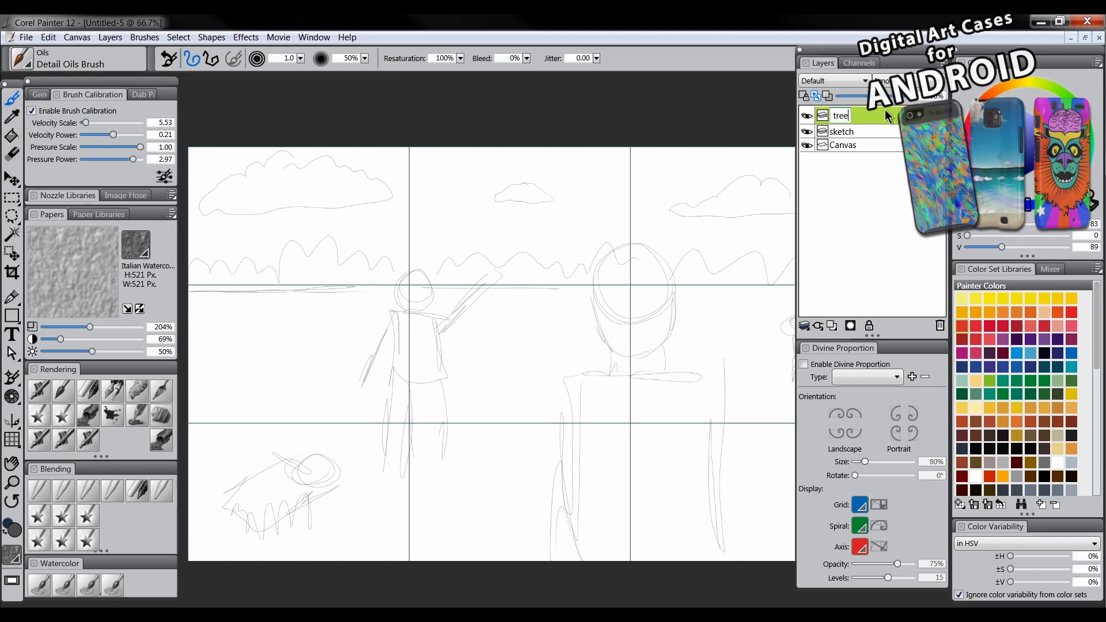
key(Return)
key(Tab)
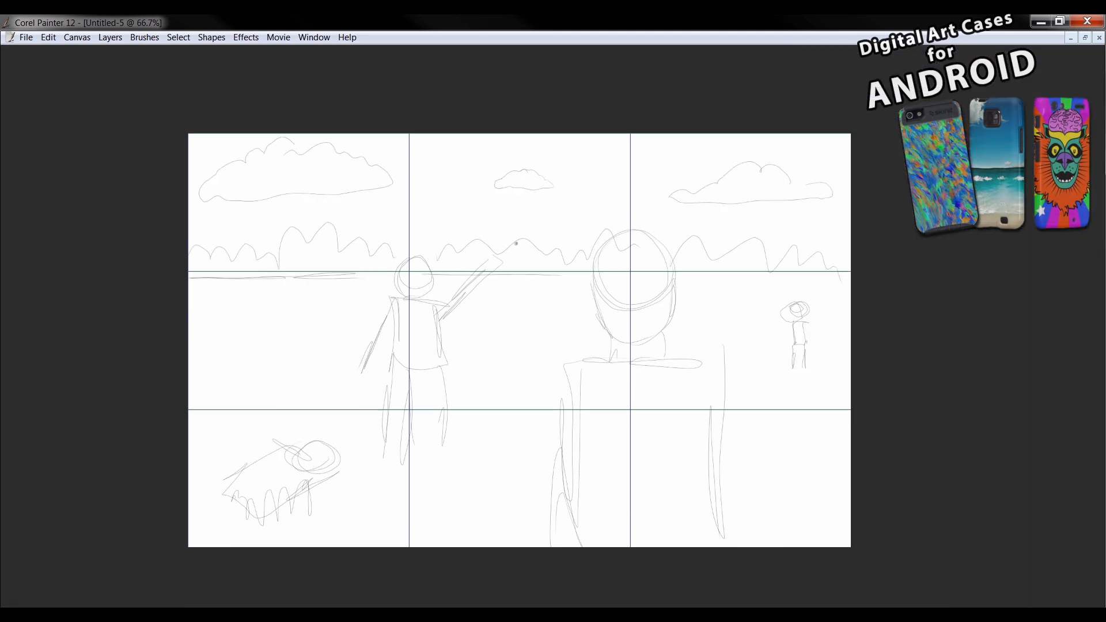
Draw a tree with a rounded crown and thin trunk on the horizon in the scene's left third, using a thicker brush.
mouse_move(276, 238)
mouse_down()
mouse_move(245, 242)
mouse_move(243, 267)
mouse_move(269, 286)
mouse_move(306, 285)
mouse_move(314, 253)
mouse_move(276, 235)
mouse_up()
mouse_move(271, 286)
mouse_down()
mouse_move(274, 332)
mouse_move(282, 287)
mouse_up()
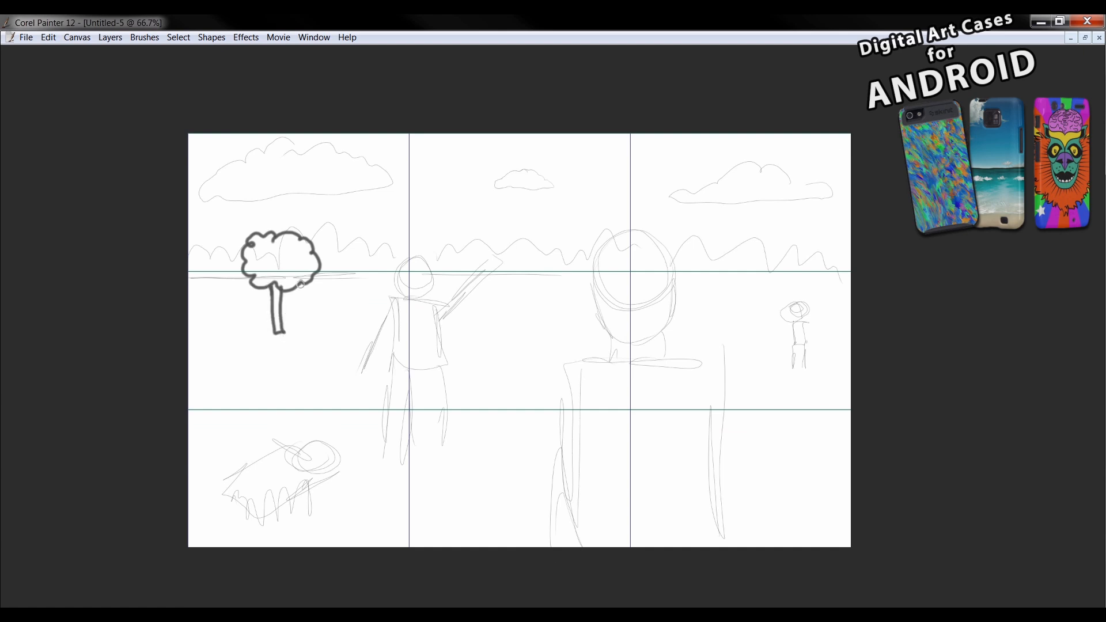
key(Tab)
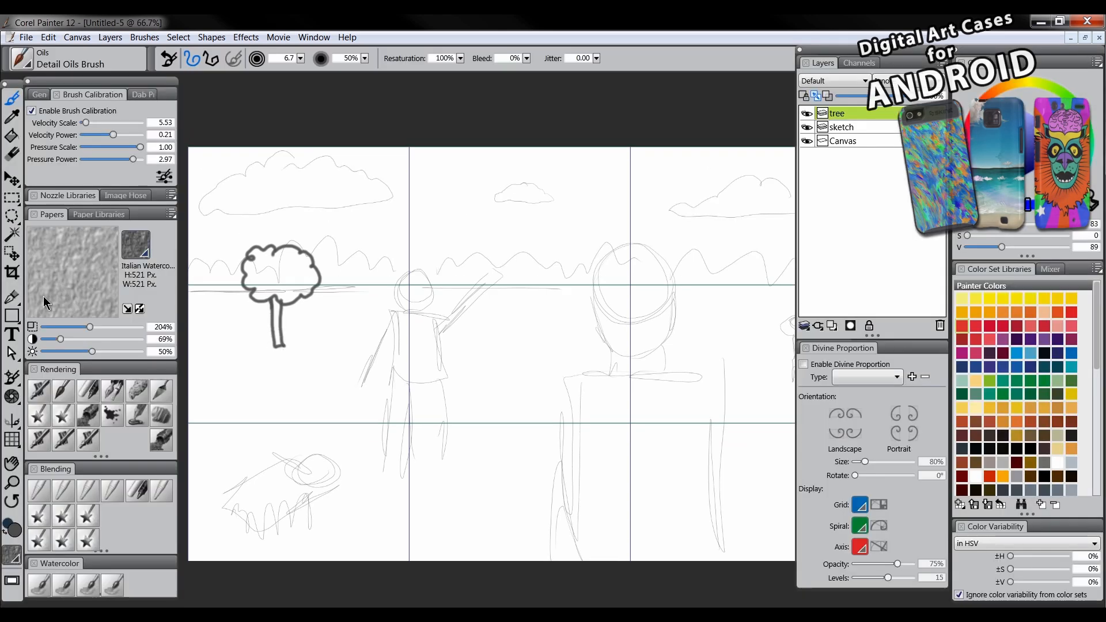
Move the tree around with the Layer Adjuster to reposition it within the left third of the composition.
click(12, 179)
drag(290, 295, 259, 294)
key(space)
drag(570, 354, 584, 322)
mouse_move(280, 258)
mouse_down()
mouse_move(584, 267)
mouse_move(271, 264)
mouse_move(290, 268)
mouse_up()
key(space)
mouse_move(601, 338)
mouse_down()
mouse_move(587, 351)
mouse_move(597, 354)
mouse_up()
Delete the tree and sketch layers together and add a new empty layer.
click(11, 482)
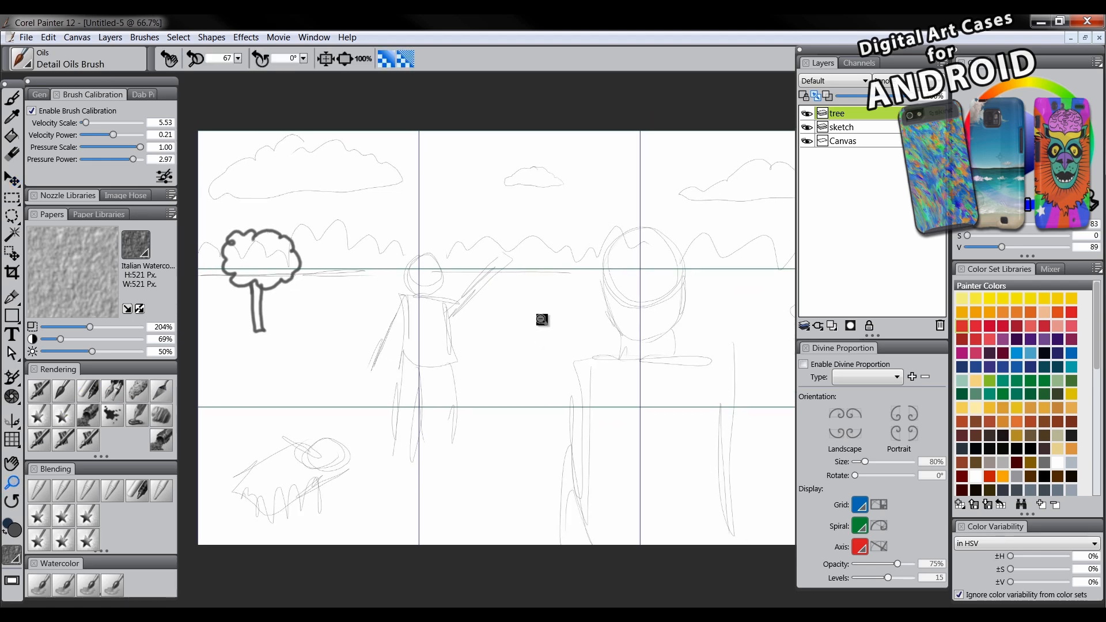
alt+click(542, 318)
key(space)
drag(633, 330, 617, 340)
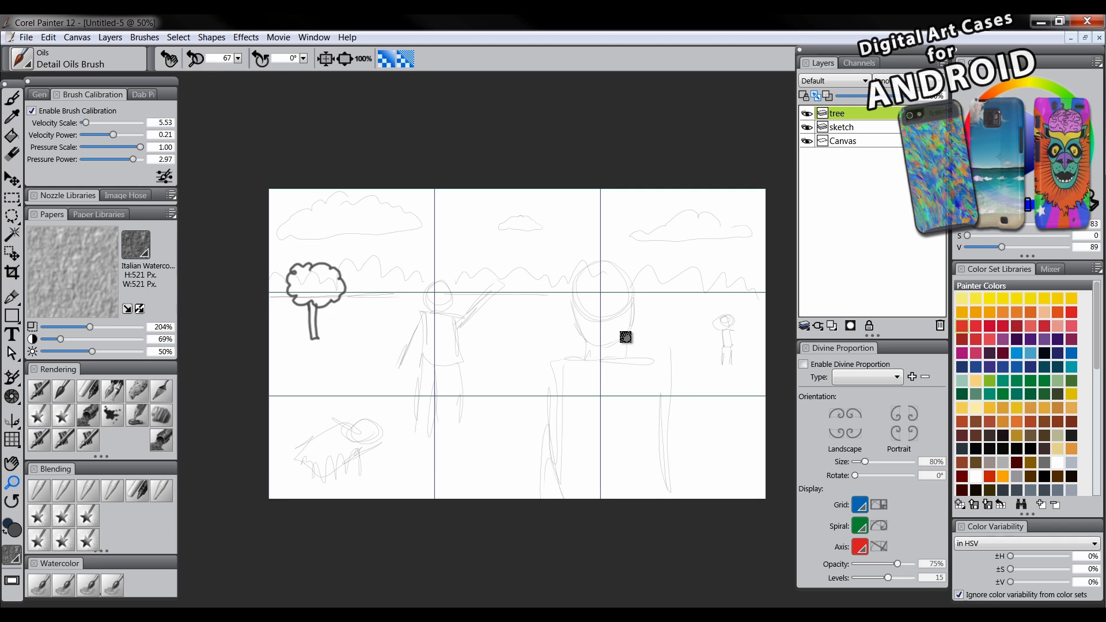
key(space)
drag(641, 321, 605, 337)
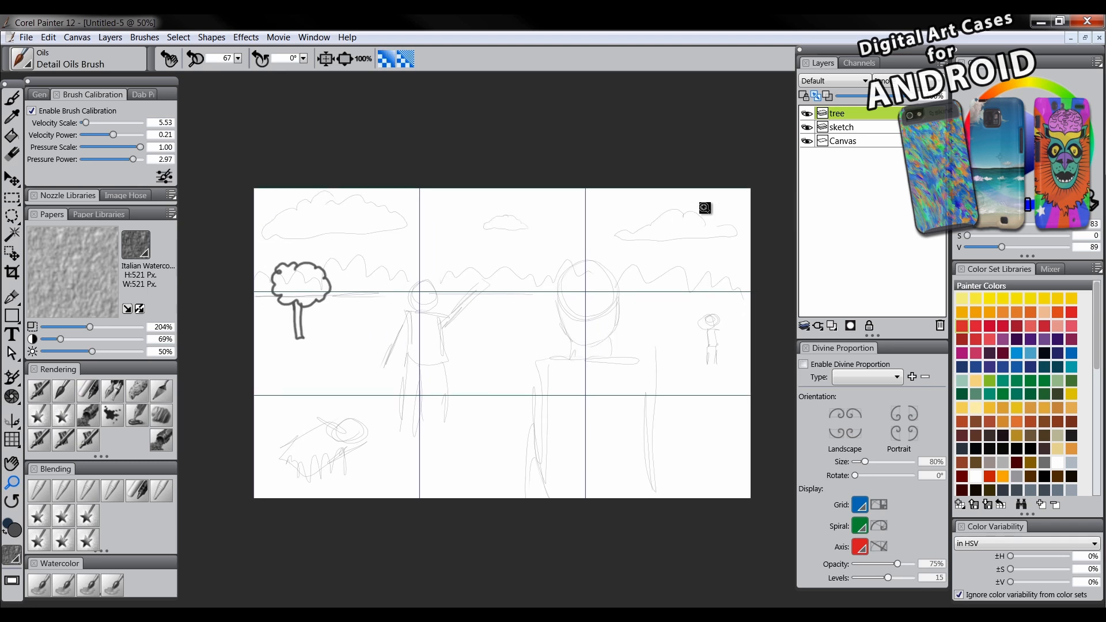
shift+click(853, 128)
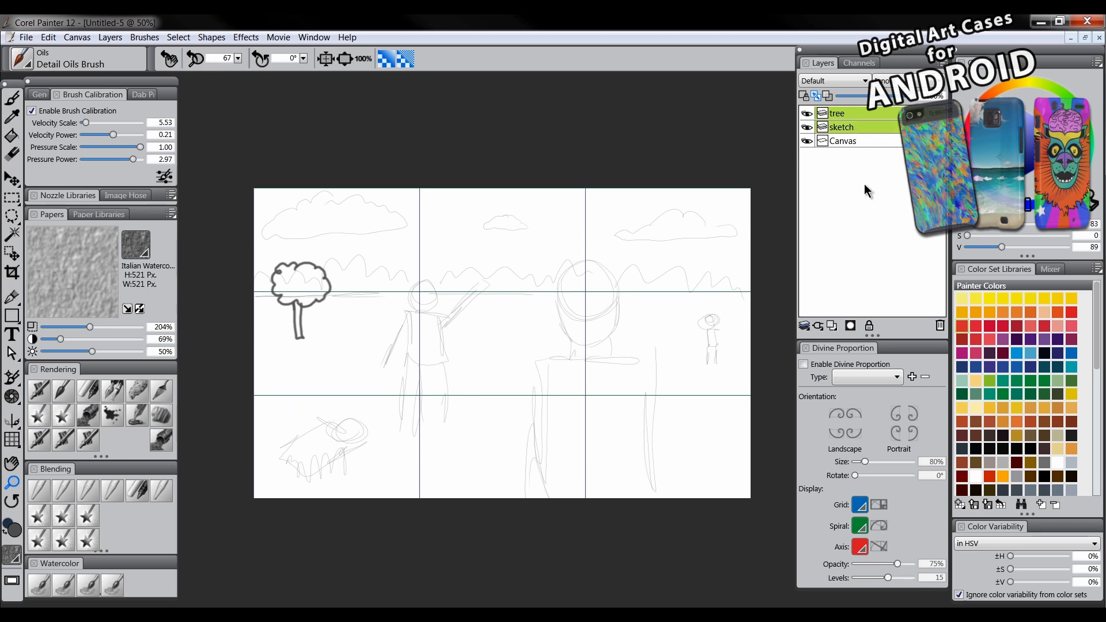
click(940, 326)
click(831, 325)
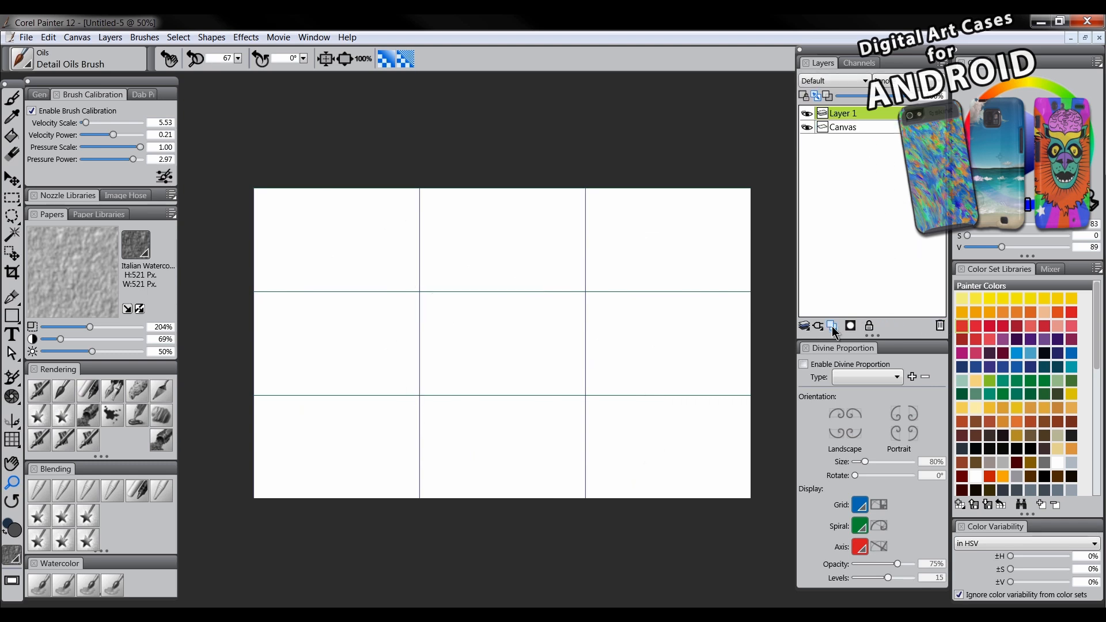
Turn off the Layout Grid and show the Divine Proportion guide again.
click(12, 439)
click(195, 58)
drag(13, 442, 37, 443)
click(39, 391)
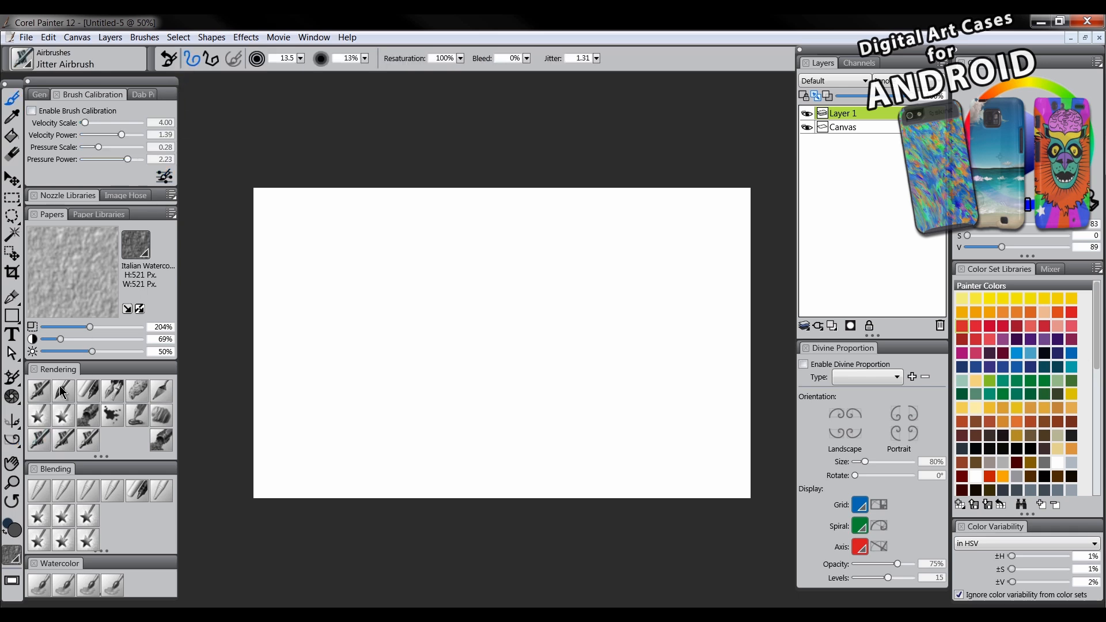
click(11, 439)
click(195, 58)
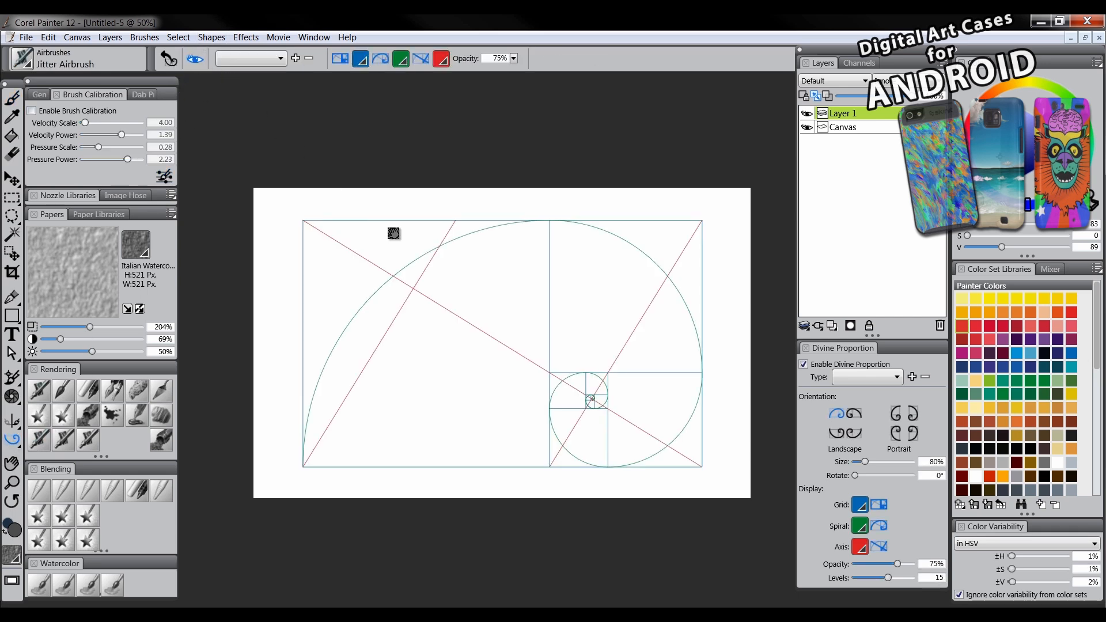
Set the Divine Proportion guide's size to 100% and its opacity to 35%.
click(870, 461)
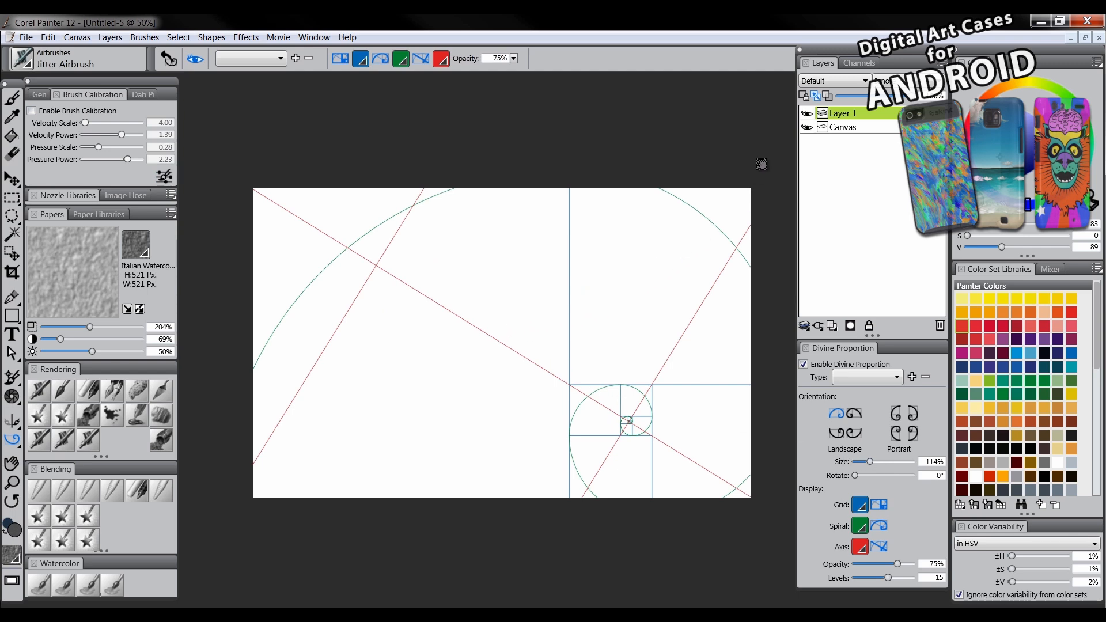
double_click(943, 461)
text(100)
key(Return)
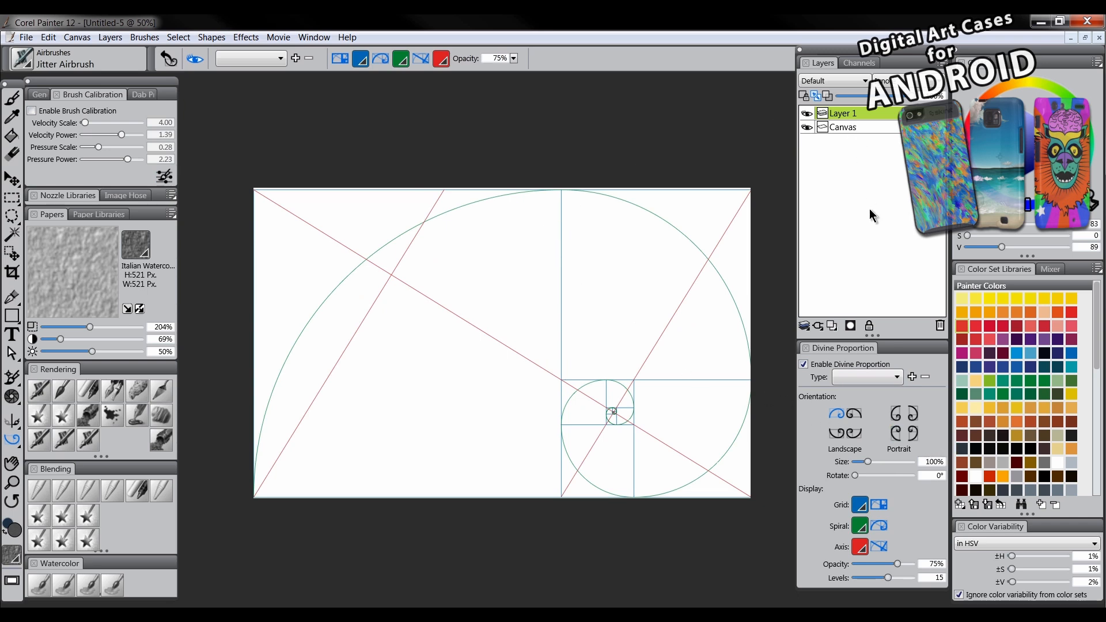
click(872, 564)
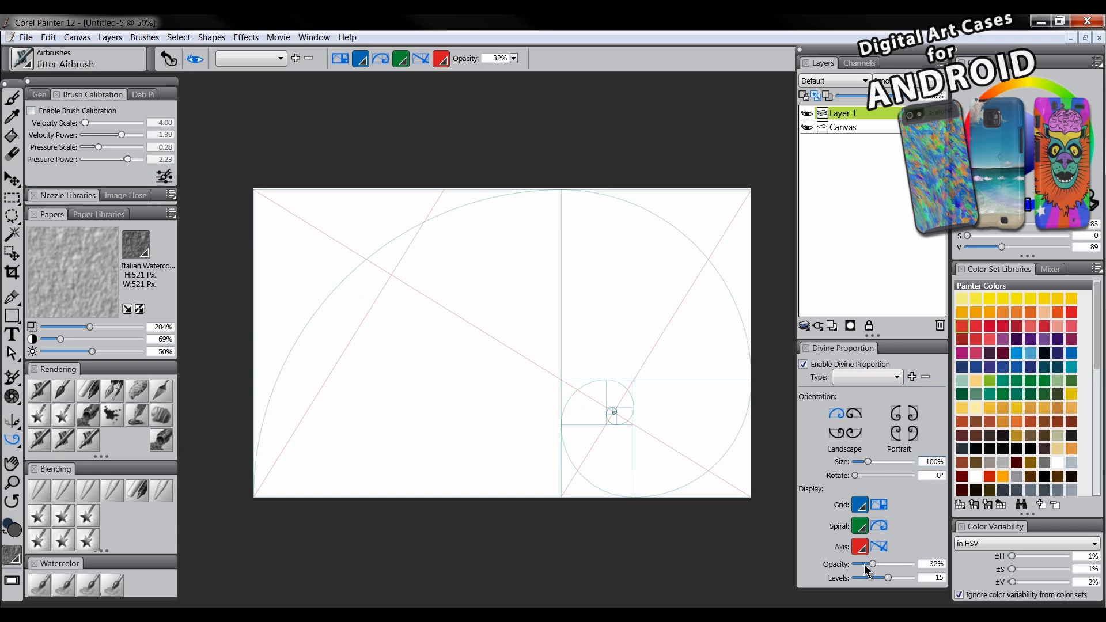
drag(872, 564, 875, 564)
With the Detail Oils Brush, draw five shrinking circles along the spiral's left arc and three circles along its right arc.
click(63, 391)
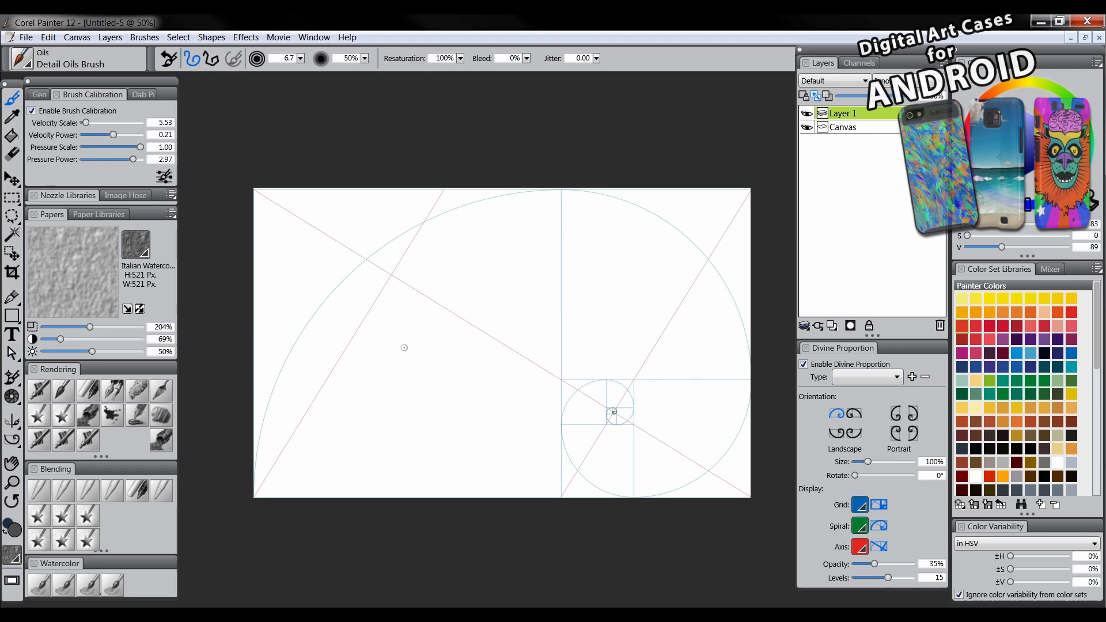
mouse_move(300, 317)
mouse_down()
mouse_move(281, 319)
mouse_move(319, 322)
mouse_move(366, 257)
mouse_up()
mouse_move(392, 238)
mouse_down()
mouse_move(387, 248)
mouse_move(416, 231)
mouse_up()
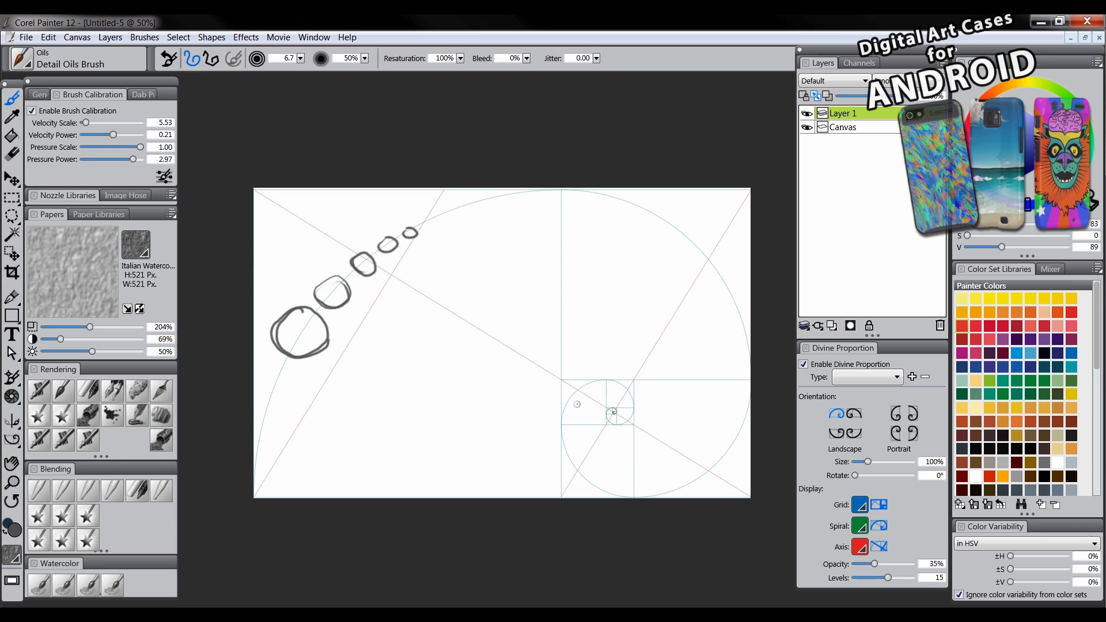
drag(695, 219, 694, 222)
drag(716, 263, 731, 286)
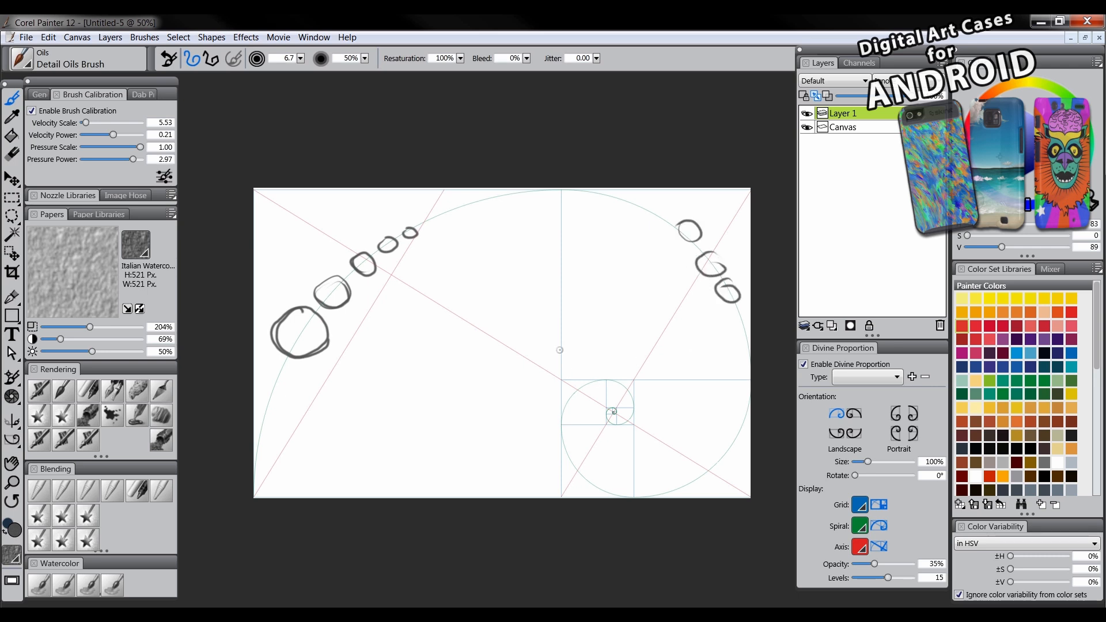
Sketch a large curled horn shape, an arc above it, a small triangle and concentric circles at the spiral's centre.
mouse_move(346, 456)
mouse_down()
mouse_move(422, 303)
mouse_move(695, 362)
mouse_move(616, 460)
mouse_move(576, 322)
mouse_move(524, 514)
mouse_up()
drag(339, 441, 382, 530)
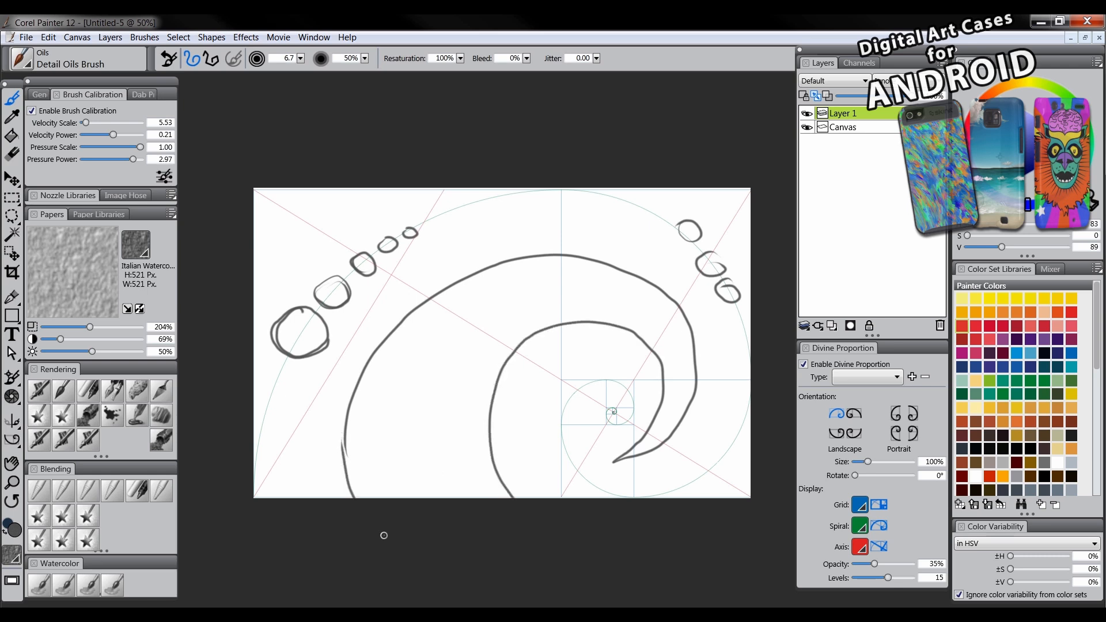
mouse_move(614, 245)
mouse_down()
mouse_move(538, 223)
mouse_move(494, 243)
mouse_up()
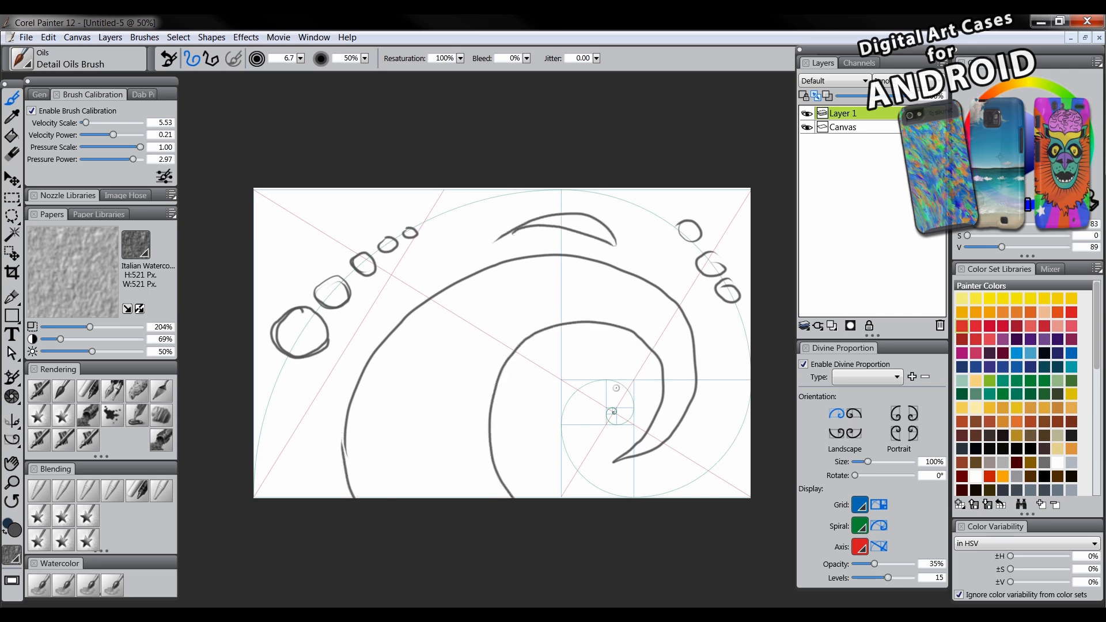
mouse_move(557, 413)
mouse_down()
mouse_move(554, 368)
mouse_move(603, 377)
mouse_move(552, 432)
mouse_up()
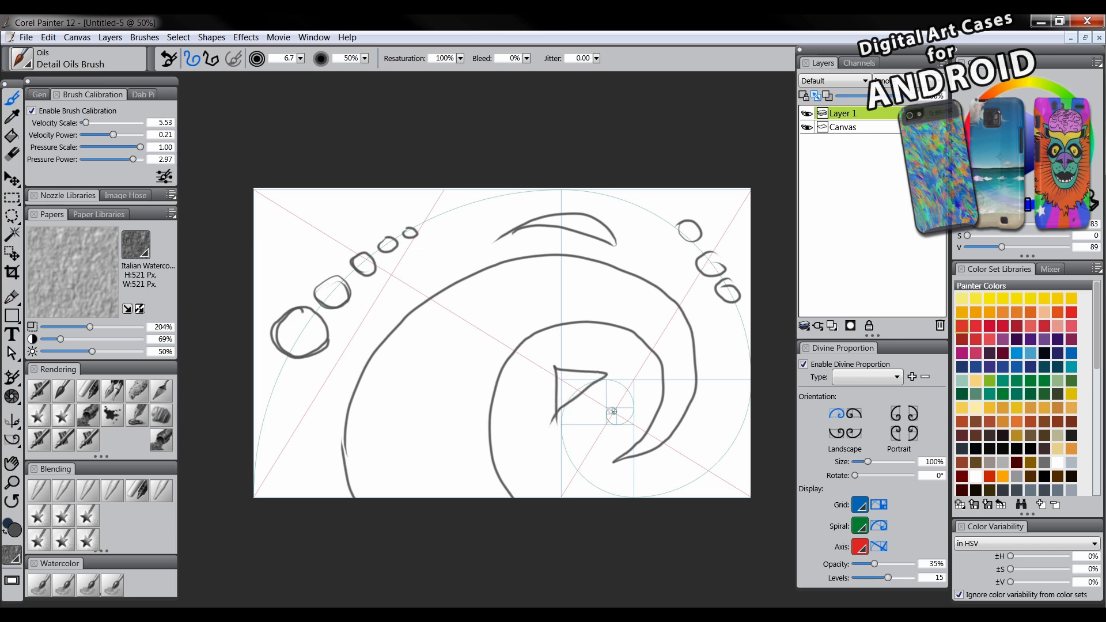
mouse_move(599, 403)
mouse_down()
mouse_move(636, 418)
mouse_move(605, 411)
mouse_move(613, 420)
mouse_up()
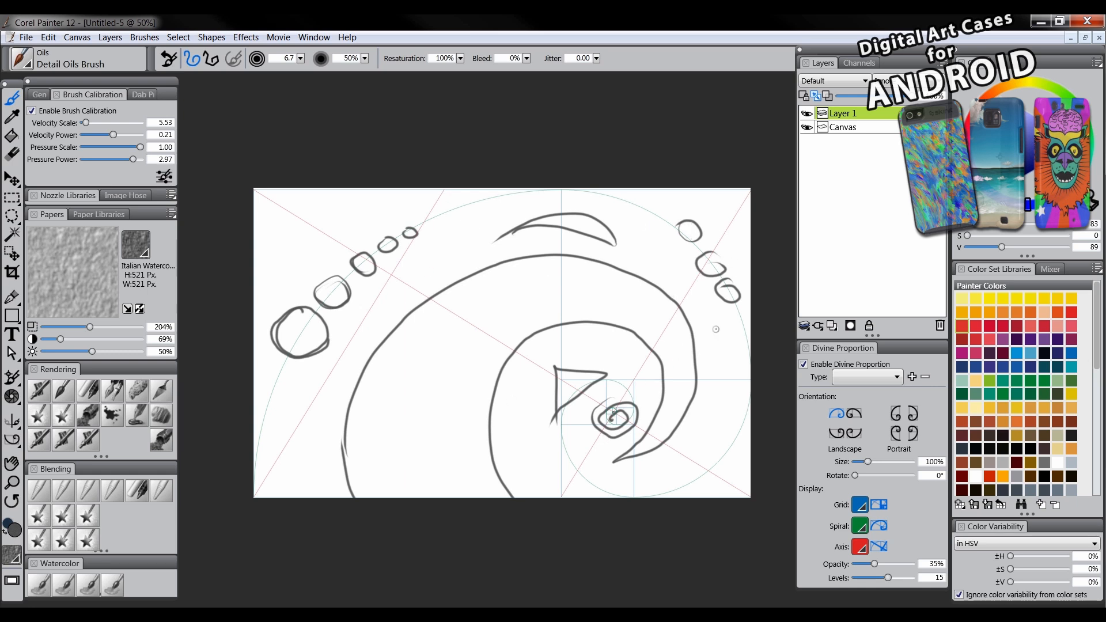
Undo the latest sketch strokes and the right-arc circles, and clear the remaining artwork from the whole layer.
key(ctrl+z)
key(ctrl+z)
key(ctrl+z)
key(ctrl+z)
key(ctrl+z)
key(ctrl+z)
key(ctrl+z)
key(ctrl+z)
key(ctrl+z)
key(ctrl+z)
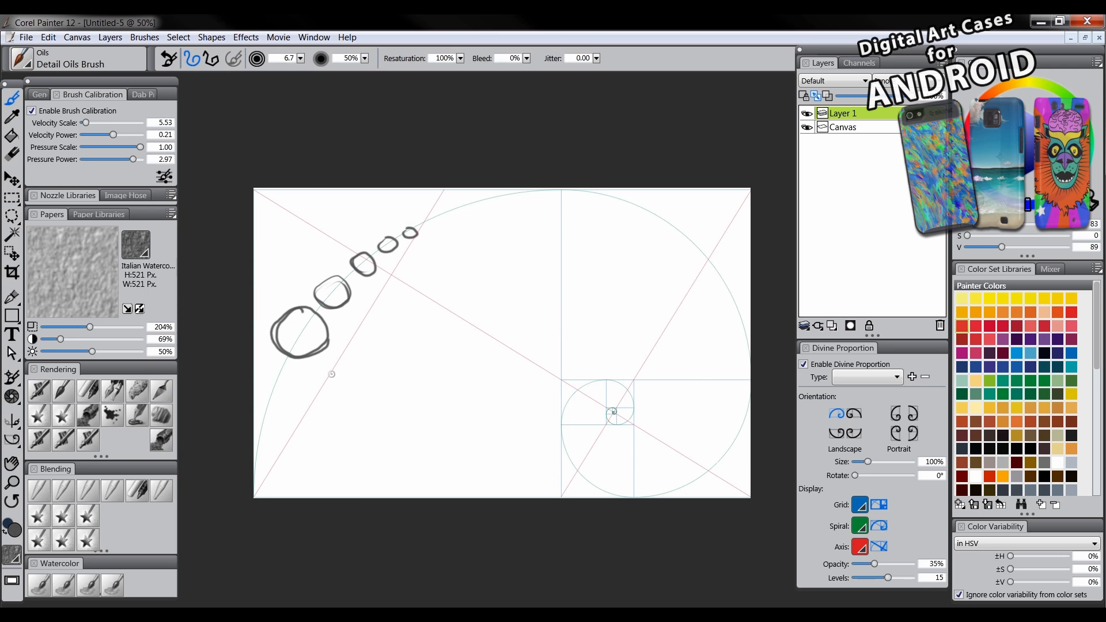
key(ctrl+a)
key(Delete)
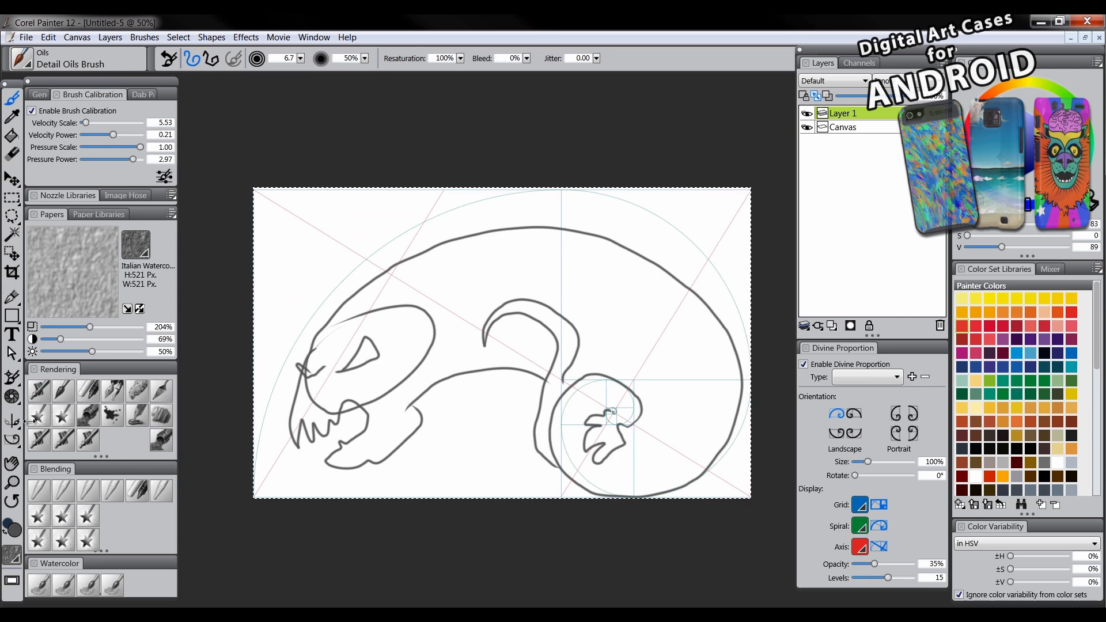
Delete the creature sketch layer along with the active selection, and hide the Divine Proportion guide.
click(11, 442)
click(11, 444)
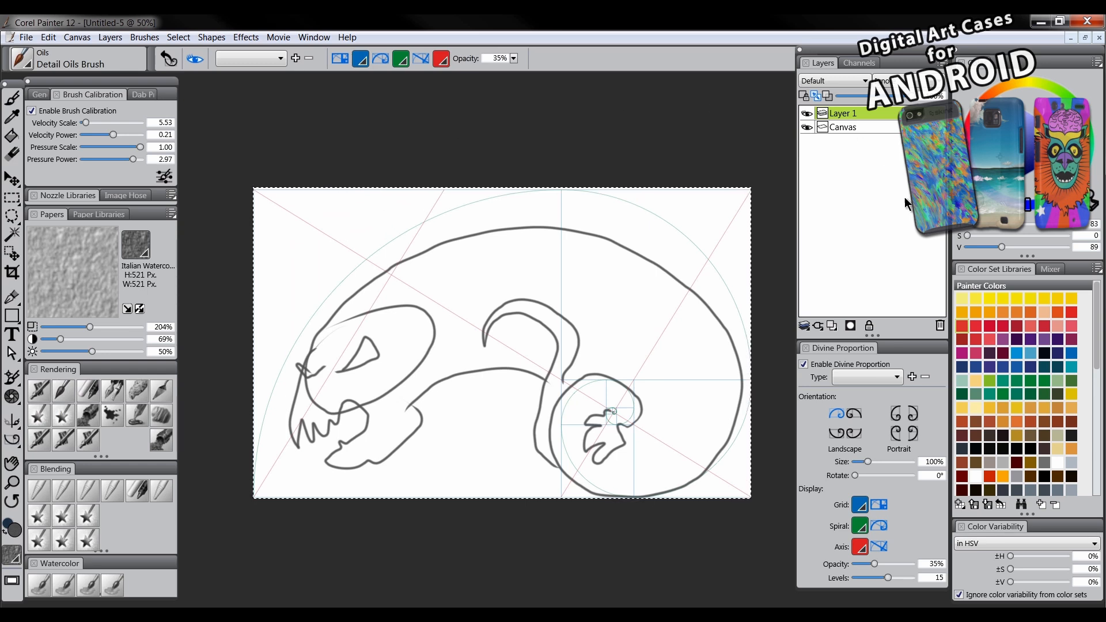
click(940, 325)
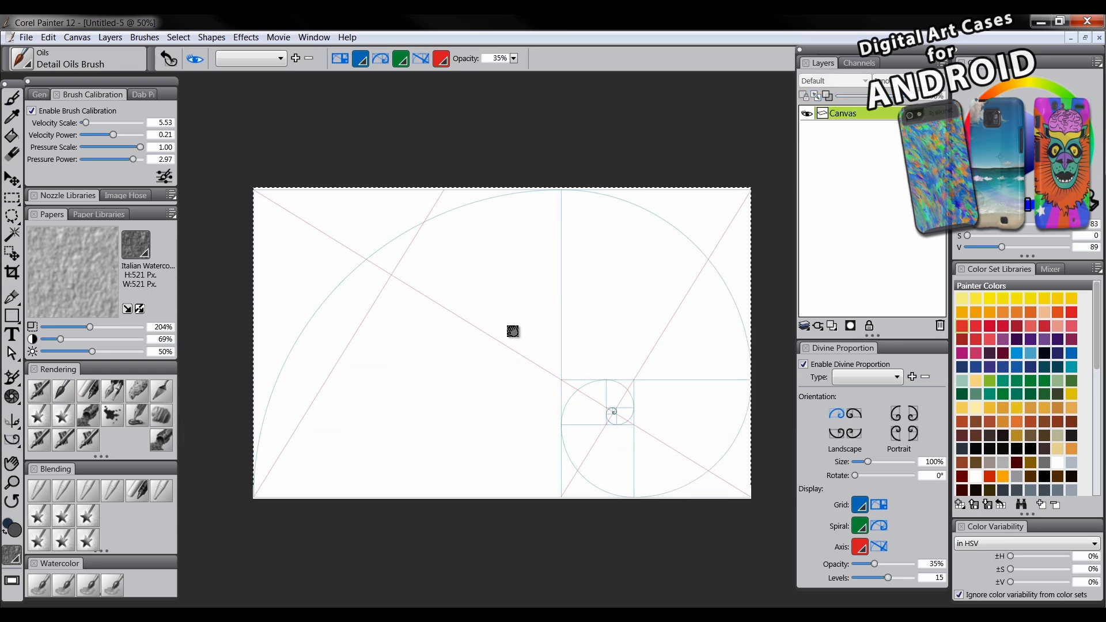
key(ctrl+d)
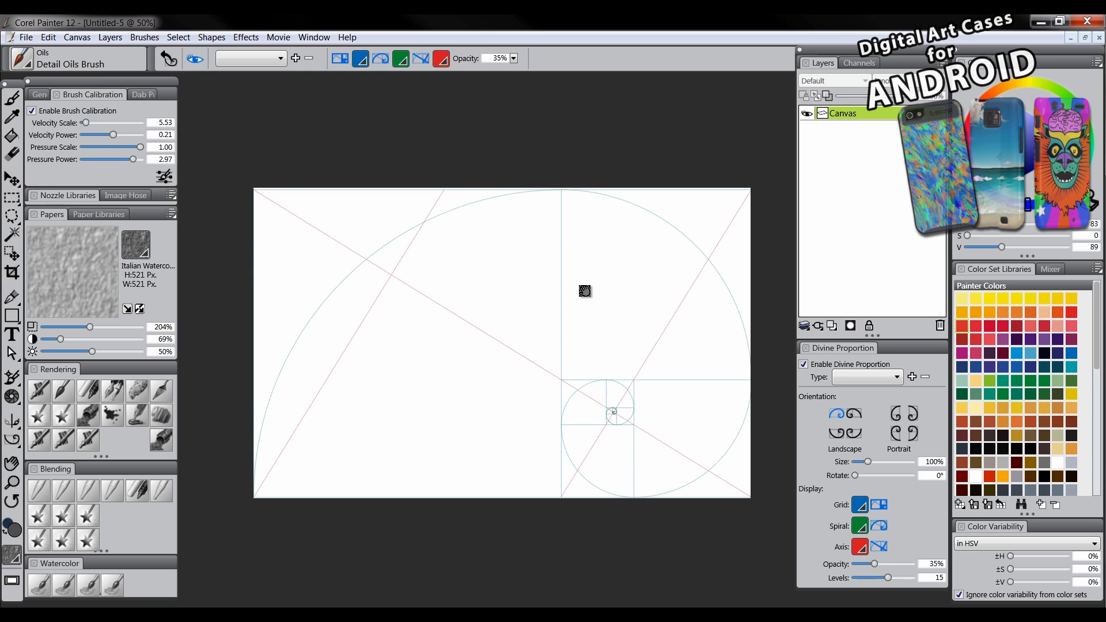
click(12, 439)
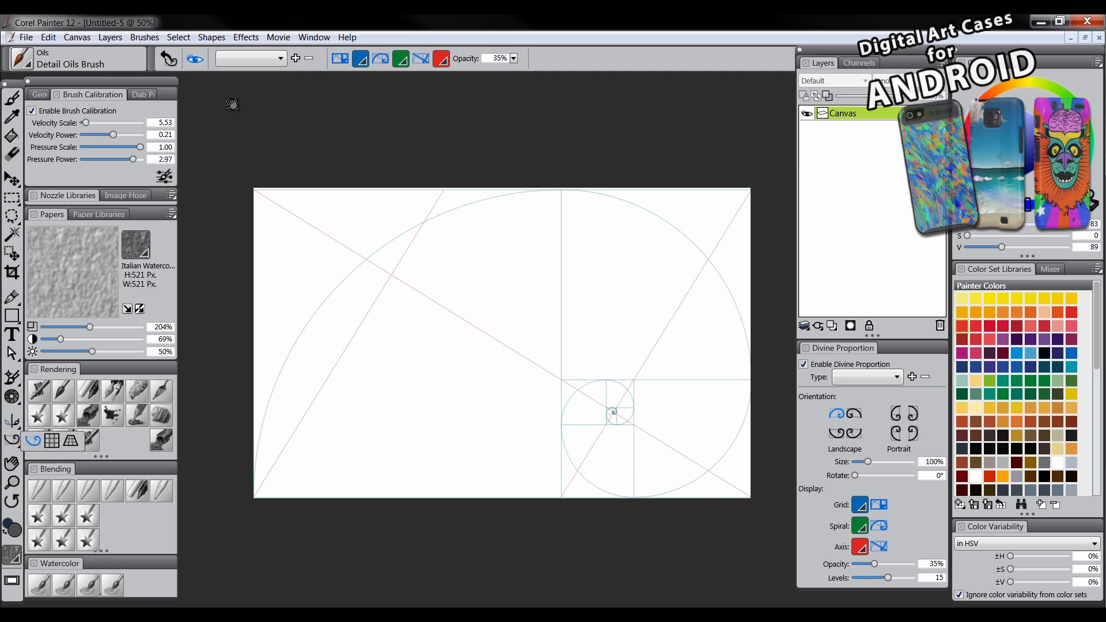
click(195, 58)
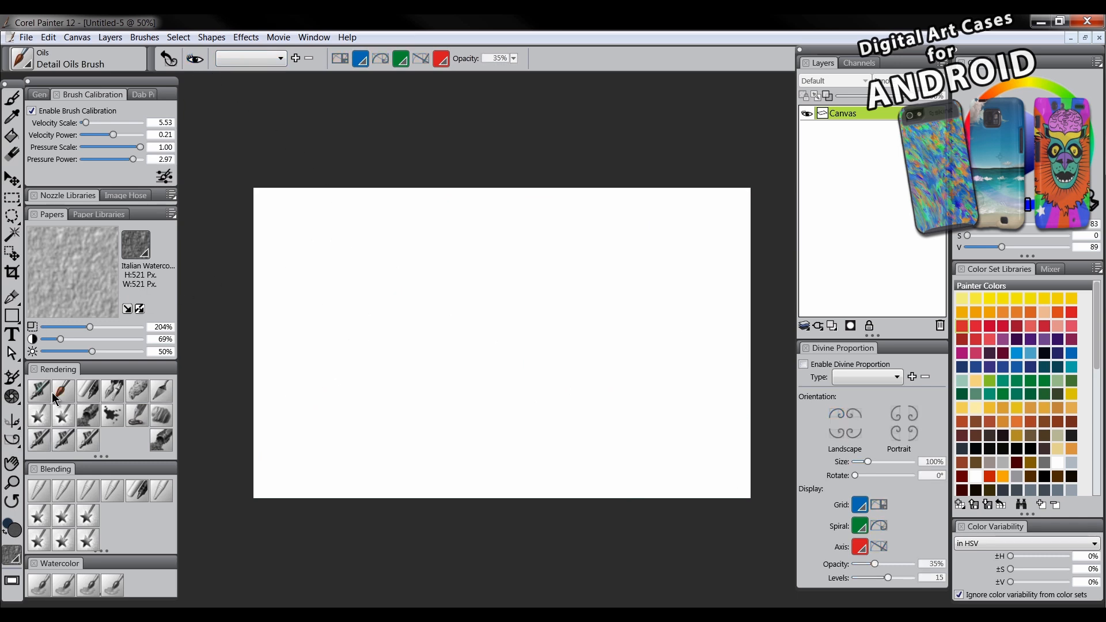
On a new layer, brush a straight horizon line and a railway track with crossties converging to a point on it.
key(b)
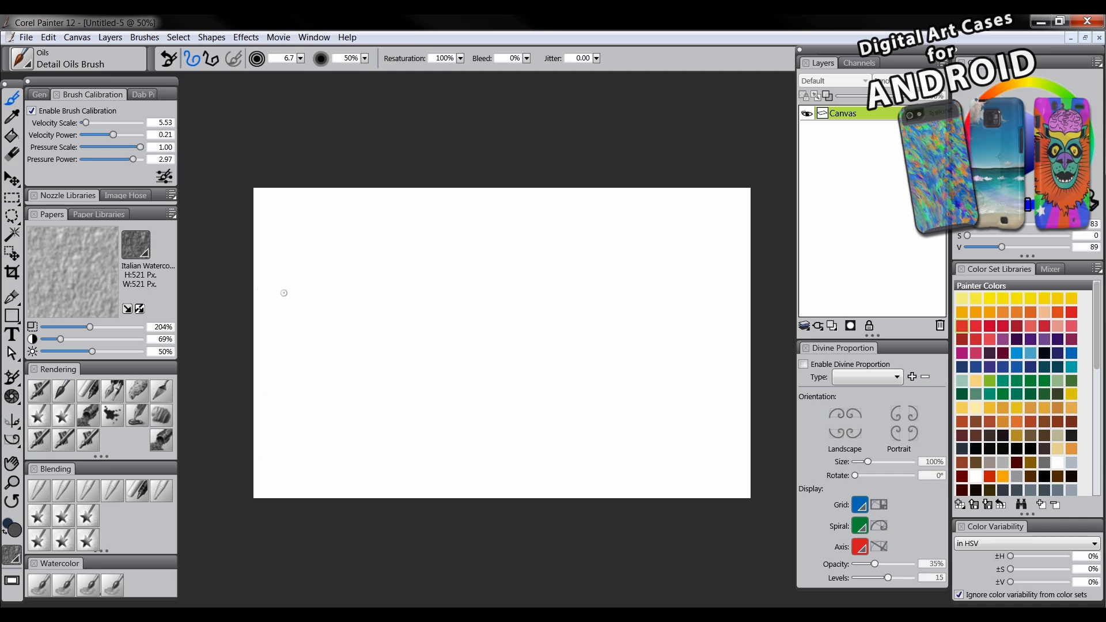
click(832, 325)
drag(241, 278, 810, 316)
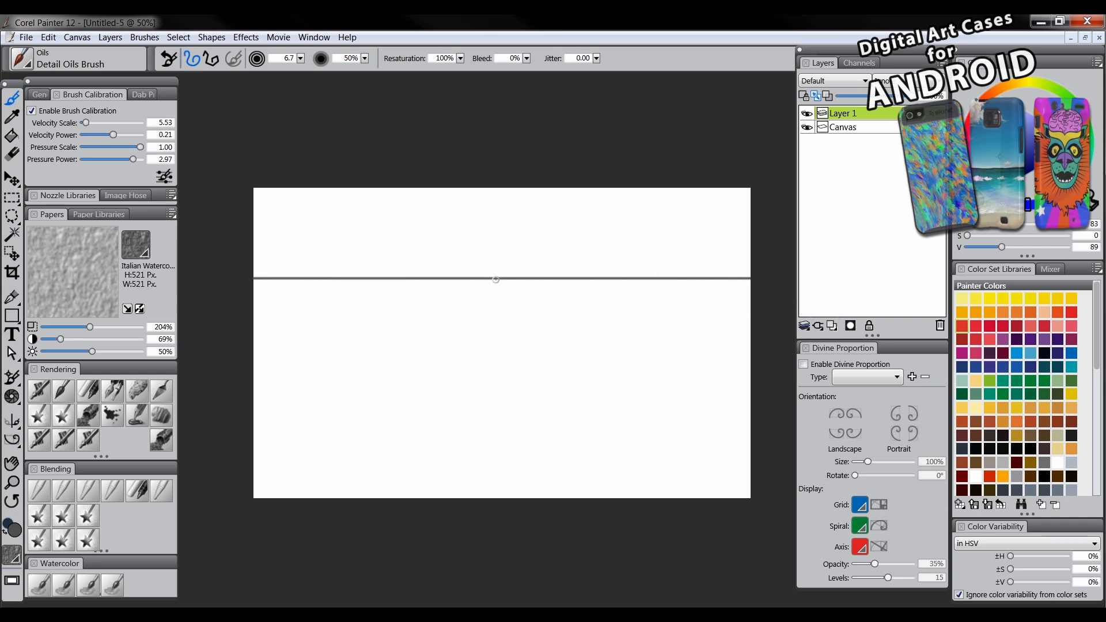
drag(494, 279, 393, 498)
drag(497, 276, 608, 547)
mouse_move(491, 282)
mouse_down()
mouse_move(509, 283)
mouse_move(521, 331)
mouse_up()
drag(445, 361, 526, 362)
mouse_move(431, 402)
mouse_down()
mouse_move(459, 405)
mouse_move(539, 406)
mouse_up()
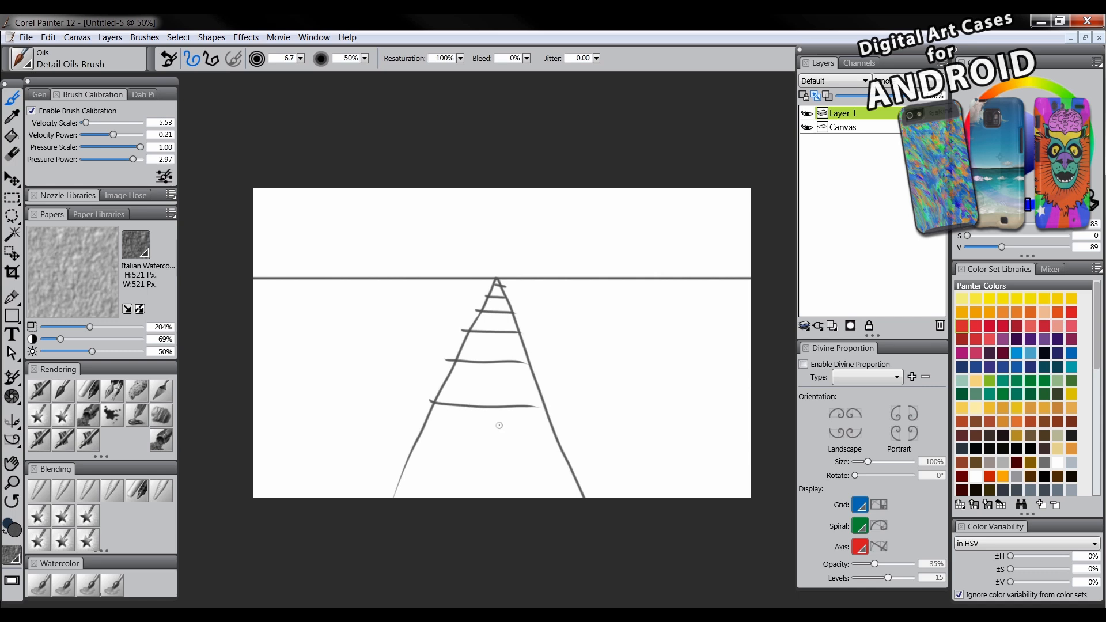
drag(398, 467, 573, 472)
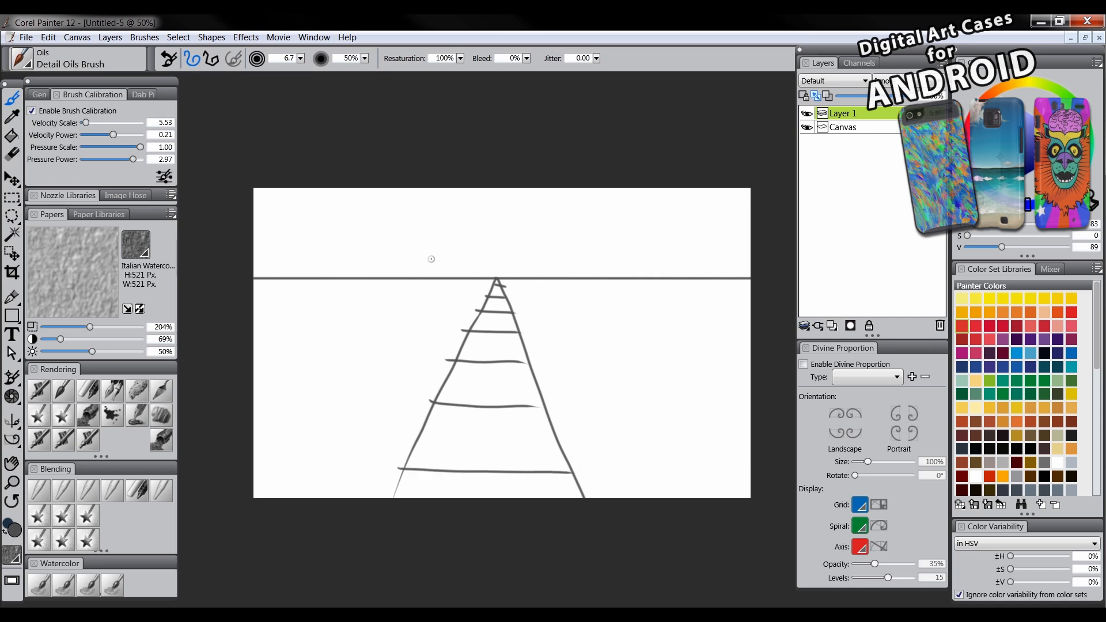
Draw a row of trees beside the track that shrink toward the vanishing point.
mouse_move(440, 264)
mouse_down()
mouse_move(392, 342)
mouse_move(438, 351)
mouse_move(411, 347)
mouse_move(398, 397)
mouse_move(408, 388)
mouse_move(358, 441)
mouse_move(404, 429)
mouse_up()
drag(364, 451, 360, 490)
drag(376, 450, 374, 490)
Draw perspective lines radiating from the vanishing point across the sky and ground on both sides of the track.
mouse_move(535, 275)
mouse_down()
mouse_move(492, 283)
mouse_move(317, 498)
mouse_up()
drag(490, 278, 254, 404)
mouse_move(493, 279)
mouse_down()
mouse_move(203, 300)
mouse_move(403, 241)
mouse_move(292, 202)
mouse_move(507, 146)
mouse_up()
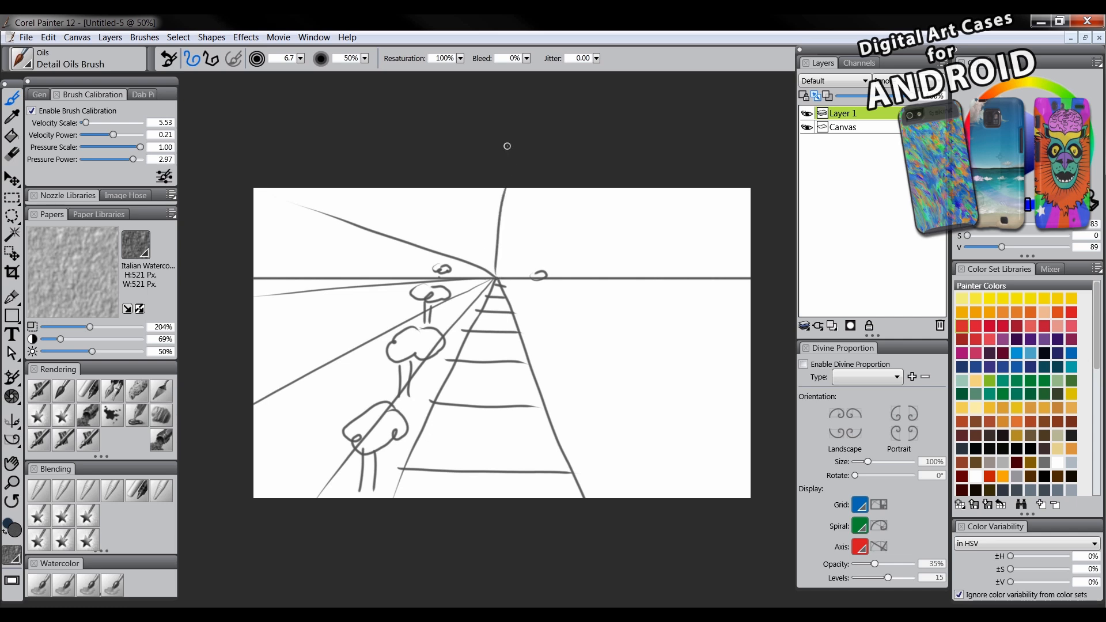
mouse_move(499, 276)
mouse_down()
mouse_move(566, 187)
mouse_move(681, 187)
mouse_move(751, 233)
mouse_up()
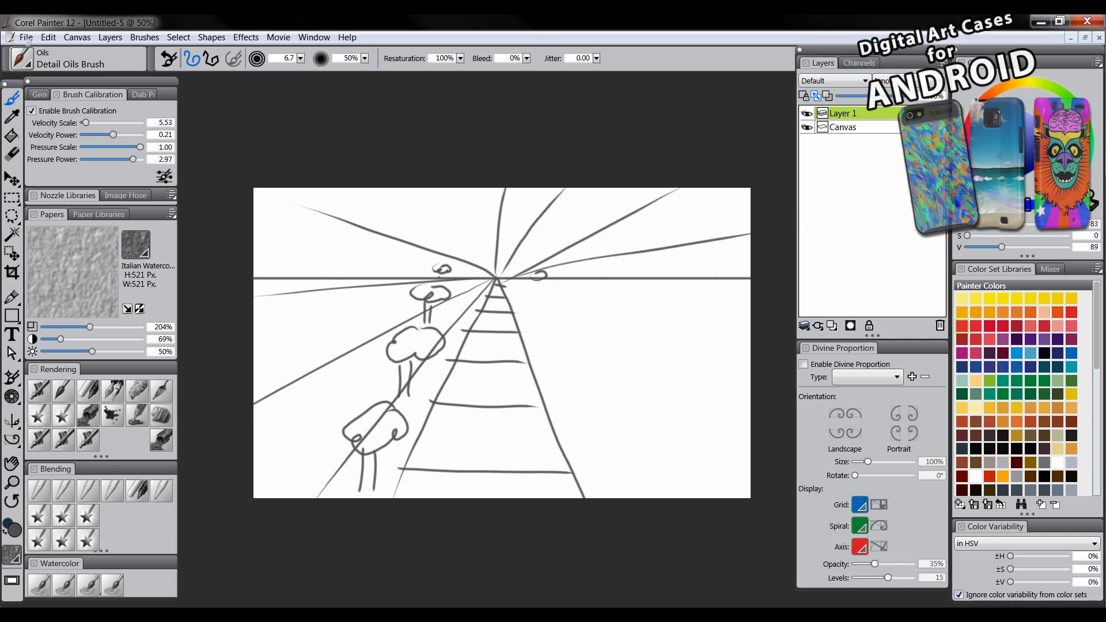
drag(495, 278, 752, 413)
drag(500, 281, 683, 549)
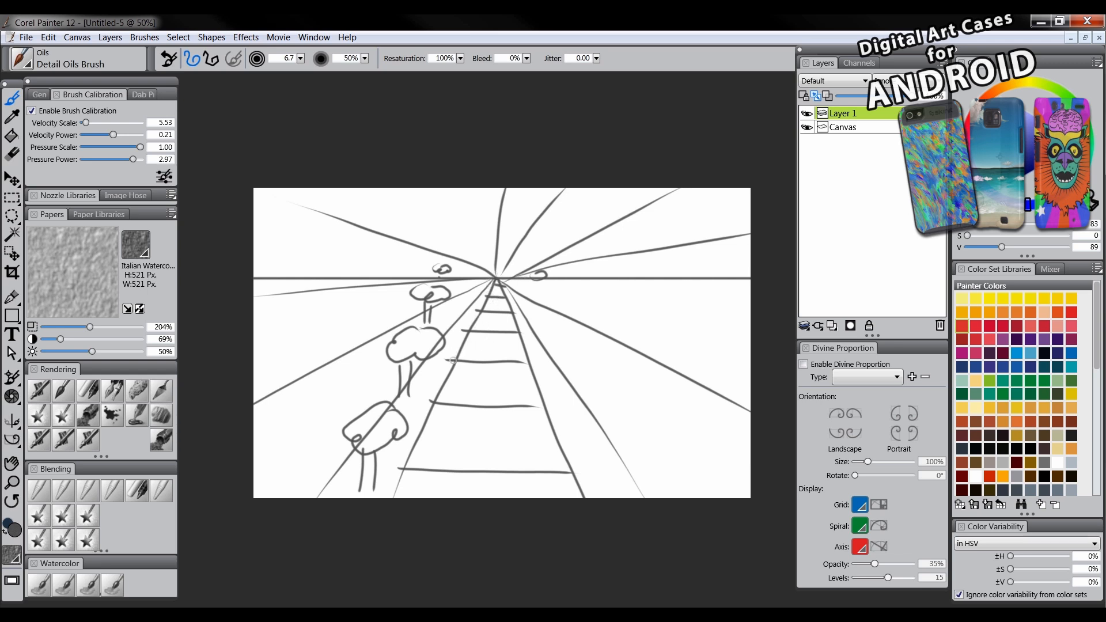
Draw a head-and-shoulders figure at the near end of the track with a sight line to the vanishing point.
mouse_move(471, 400)
mouse_down()
mouse_move(496, 389)
mouse_move(518, 406)
mouse_move(522, 429)
mouse_move(488, 440)
mouse_up()
mouse_move(455, 448)
mouse_down()
mouse_move(535, 450)
mouse_move(452, 515)
mouse_up()
drag(536, 451, 538, 502)
drag(493, 382, 492, 278)
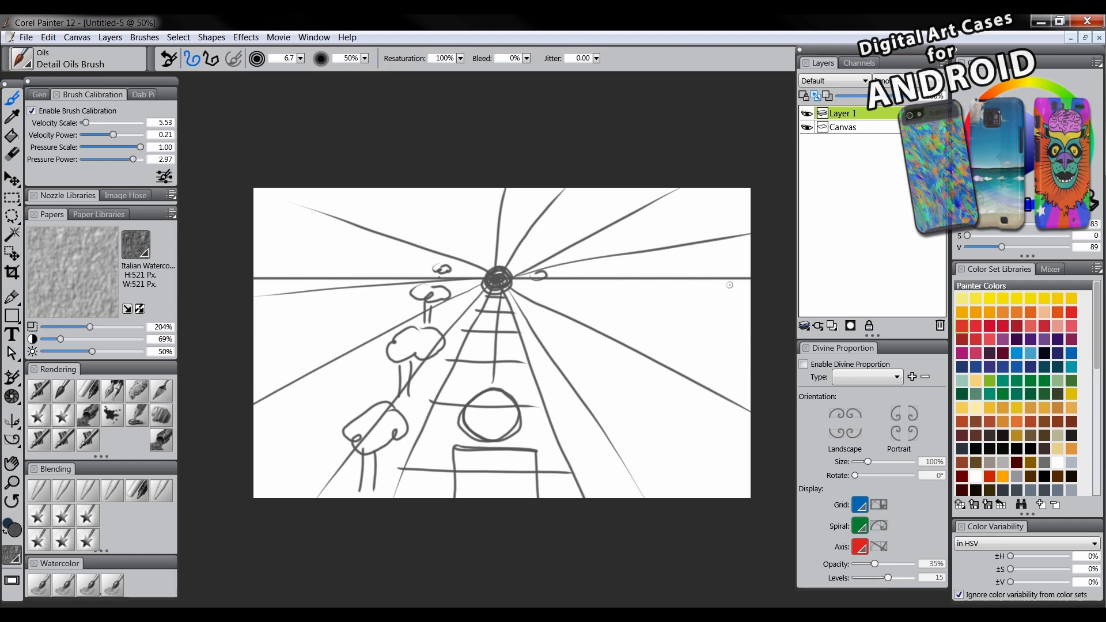
Try a second vanishing point near the horizon's right end with converging lines and a zigzag, and undo these strokes.
mouse_move(735, 277)
mouse_down()
mouse_move(632, 196)
mouse_move(724, 216)
mouse_move(752, 198)
mouse_move(522, 499)
mouse_up()
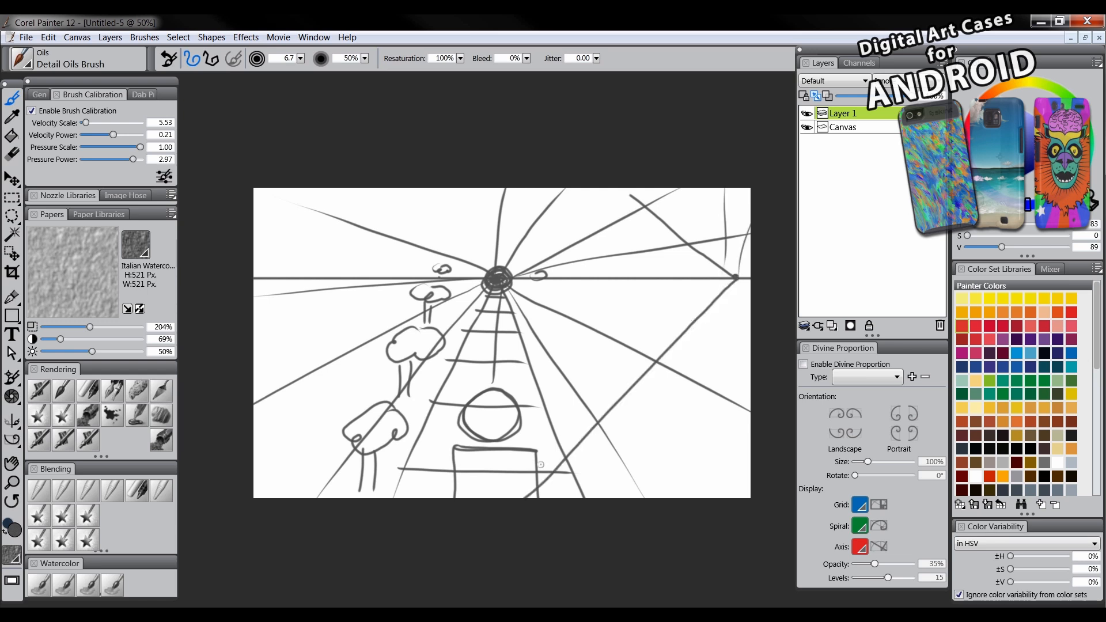
drag(735, 277, 638, 499)
mouse_move(732, 280)
mouse_down()
mouse_move(682, 325)
mouse_move(688, 351)
mouse_move(662, 390)
mouse_move(590, 453)
mouse_up()
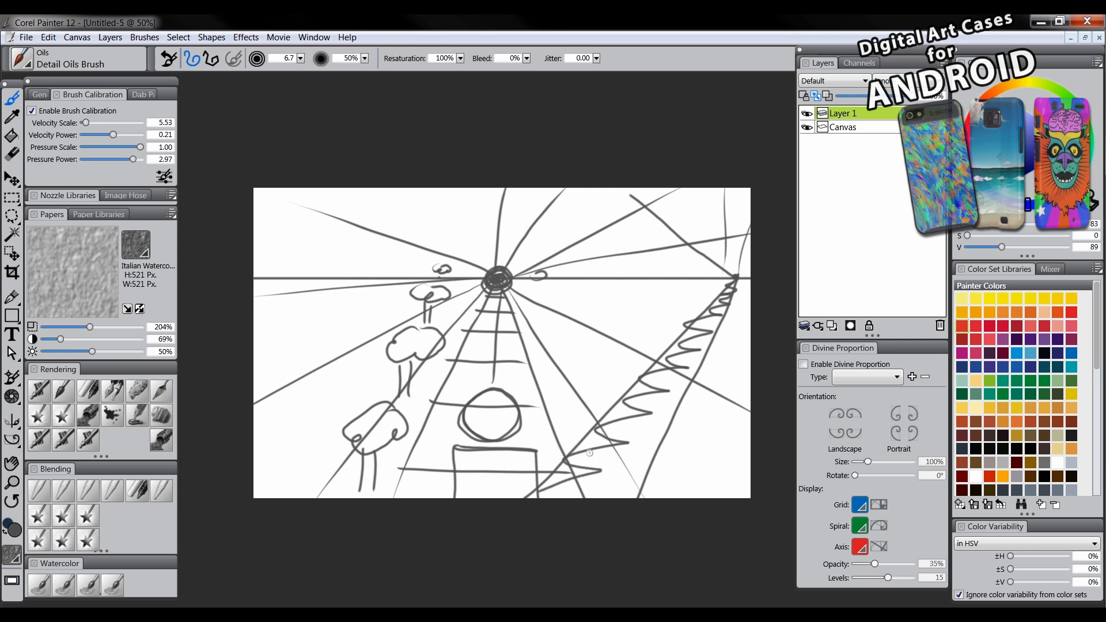
key(ctrl+z)
key(ctrl+z)
key(ctrl+z)
key(ctrl+z)
key(ctrl+z)
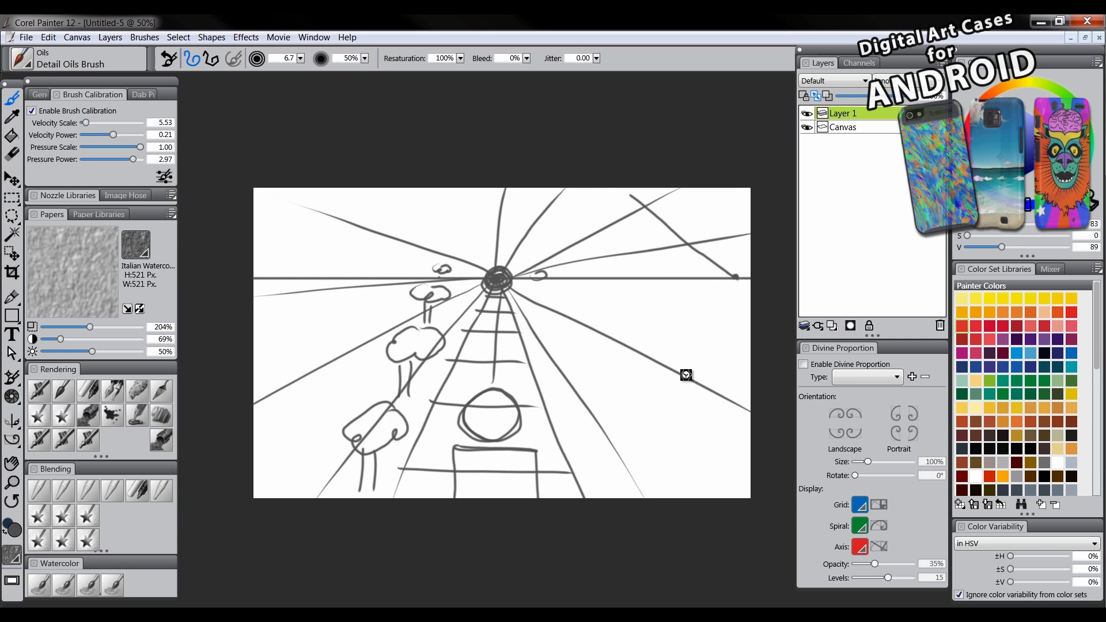
key(ctrl+z)
key(ctrl+z)
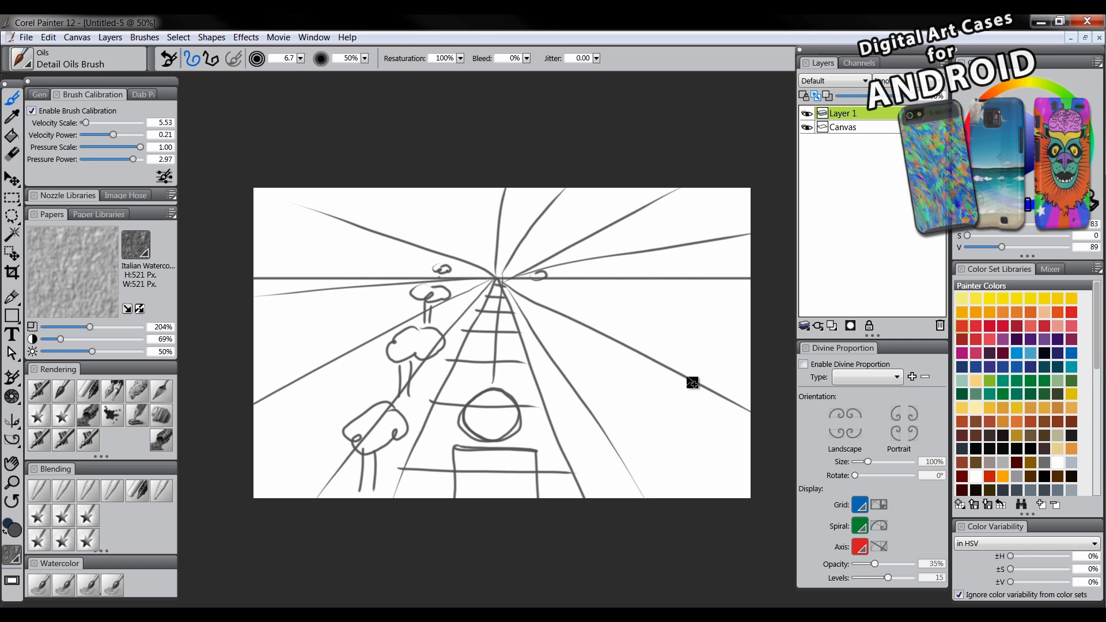
Delete the perspective sketch layer and switch to the open document Untitled-3.
click(940, 326)
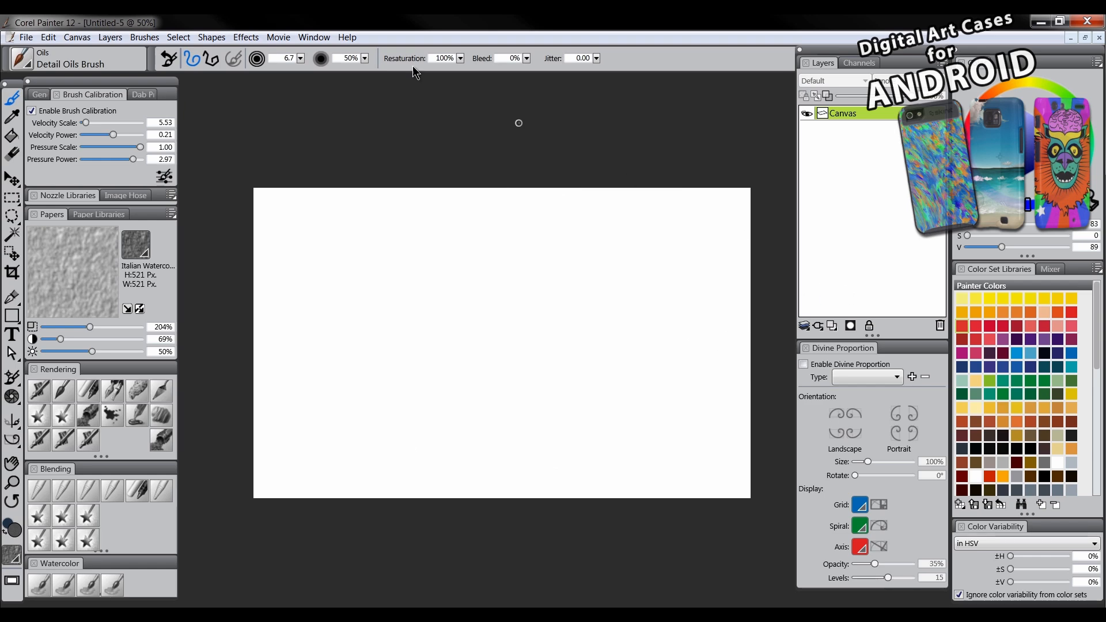
click(312, 37)
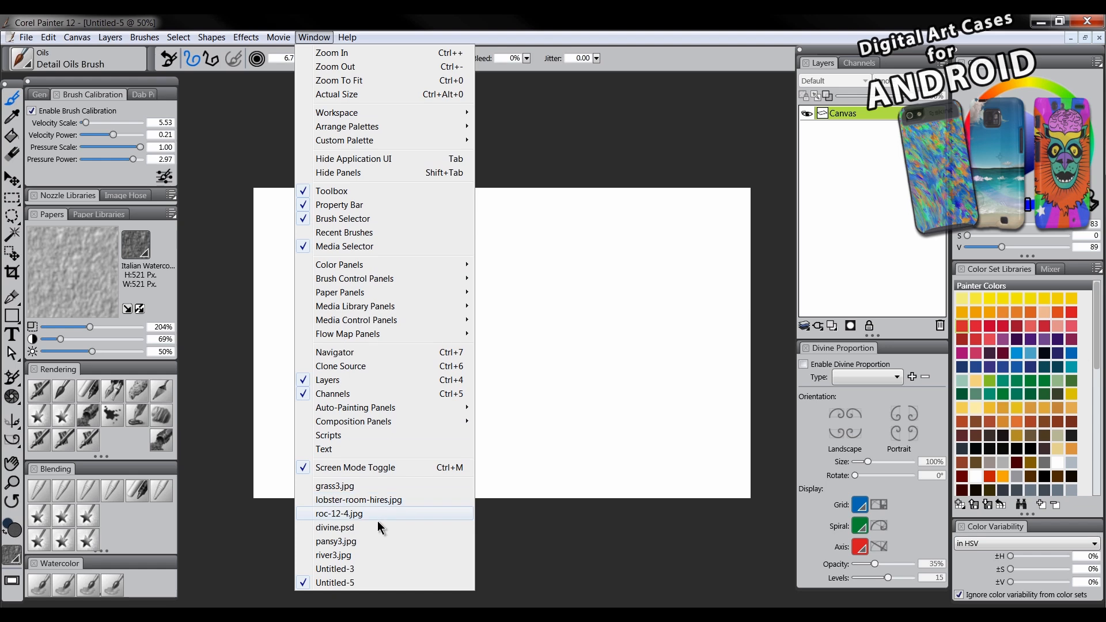
click(374, 569)
drag(417, 399, 482, 403)
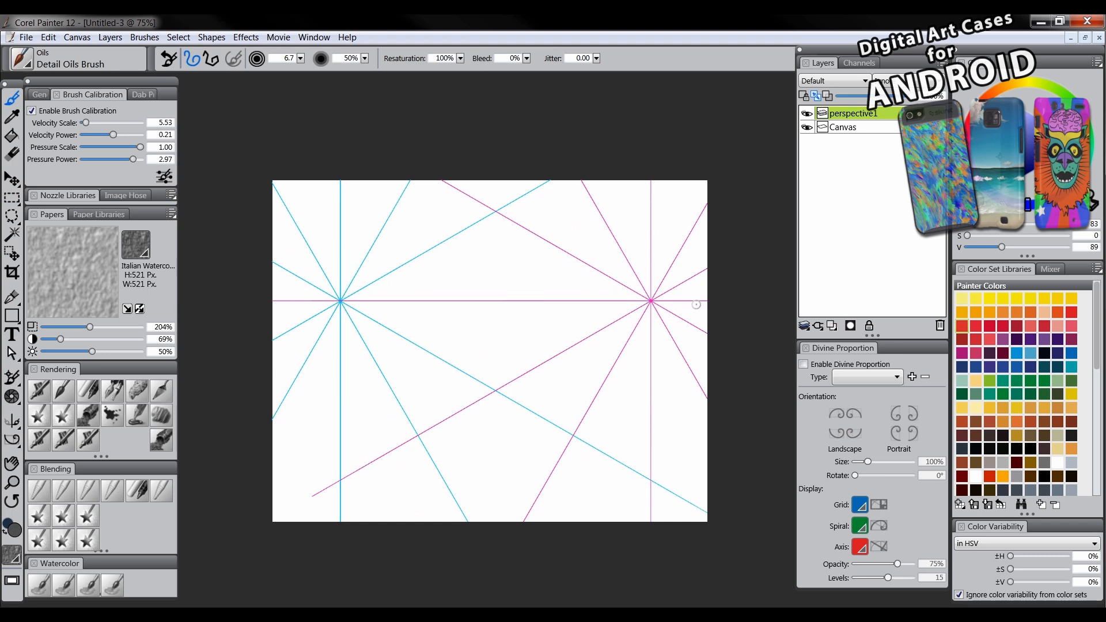
click(211, 60)
click(192, 58)
drag(17, 443, 69, 444)
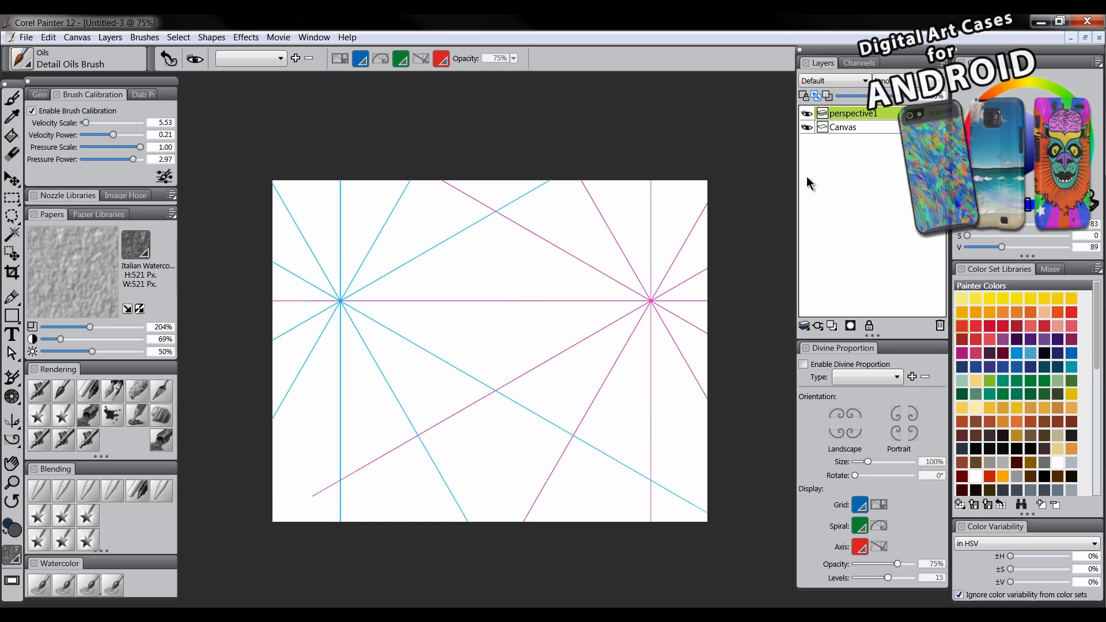
Hide the existing perspective1 layer and add a new layer above the Canvas, also named perspective1.
click(807, 114)
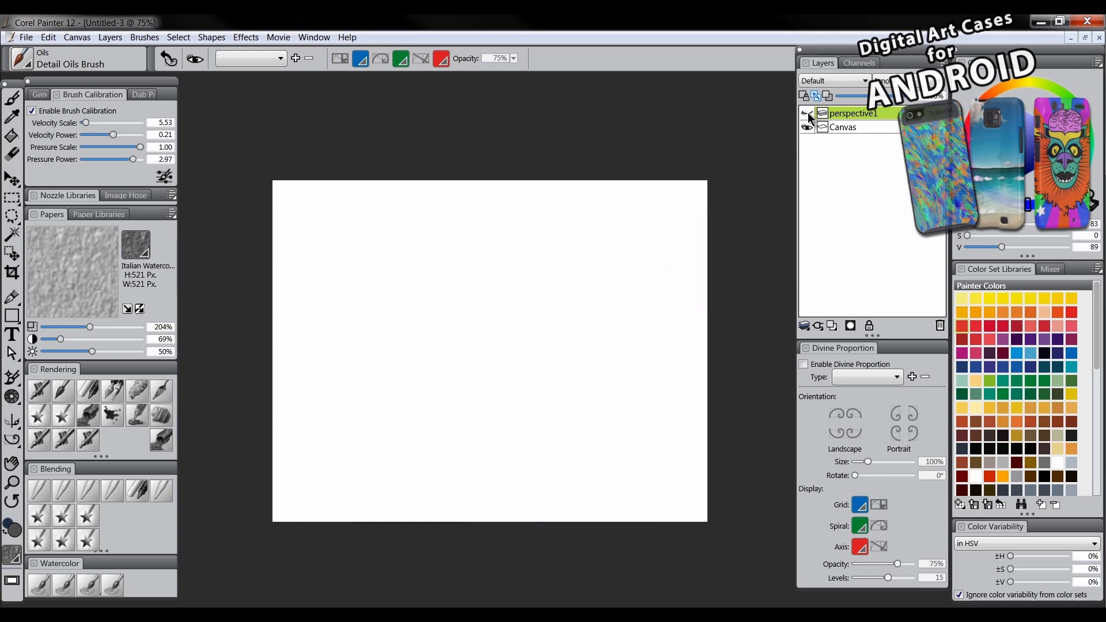
click(859, 128)
click(833, 326)
double_click(844, 130)
text(pers)
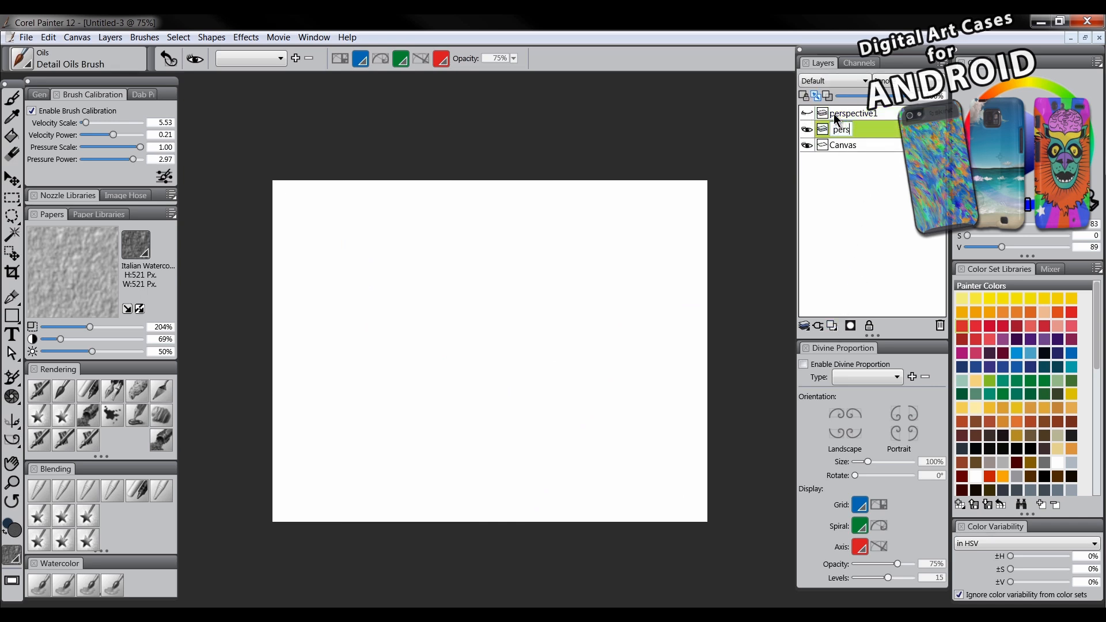
text(pective1)
key(Return)
With a bright blue Detail Oils Brush at size 1.0, draw a straight horizon line across the upper part of the canvas.
click(1060, 198)
drag(1062, 144, 1082, 142)
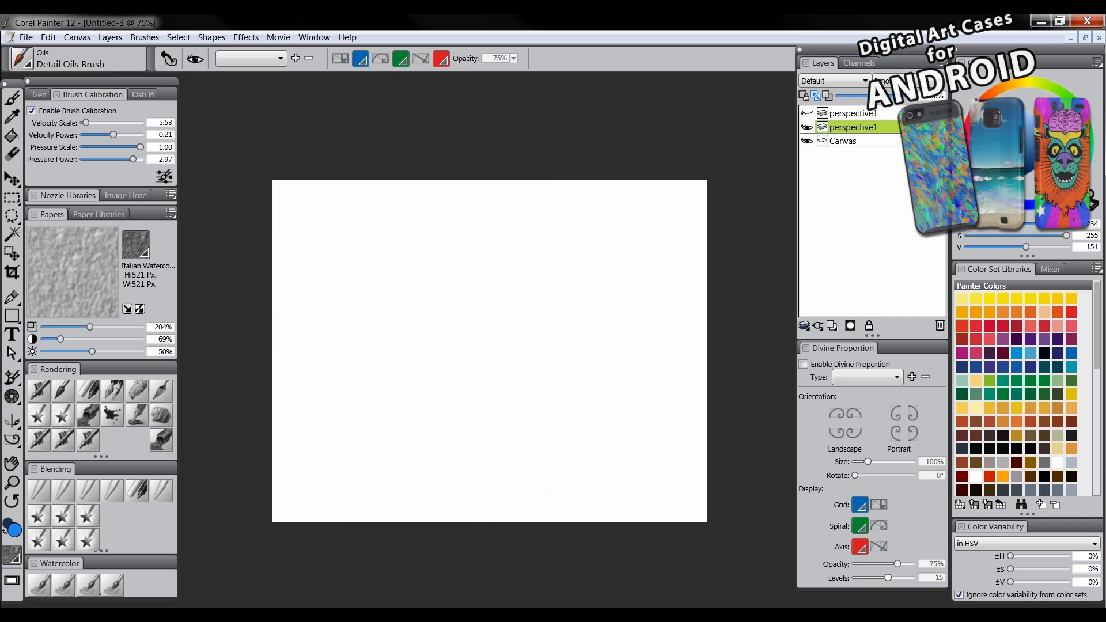
click(64, 389)
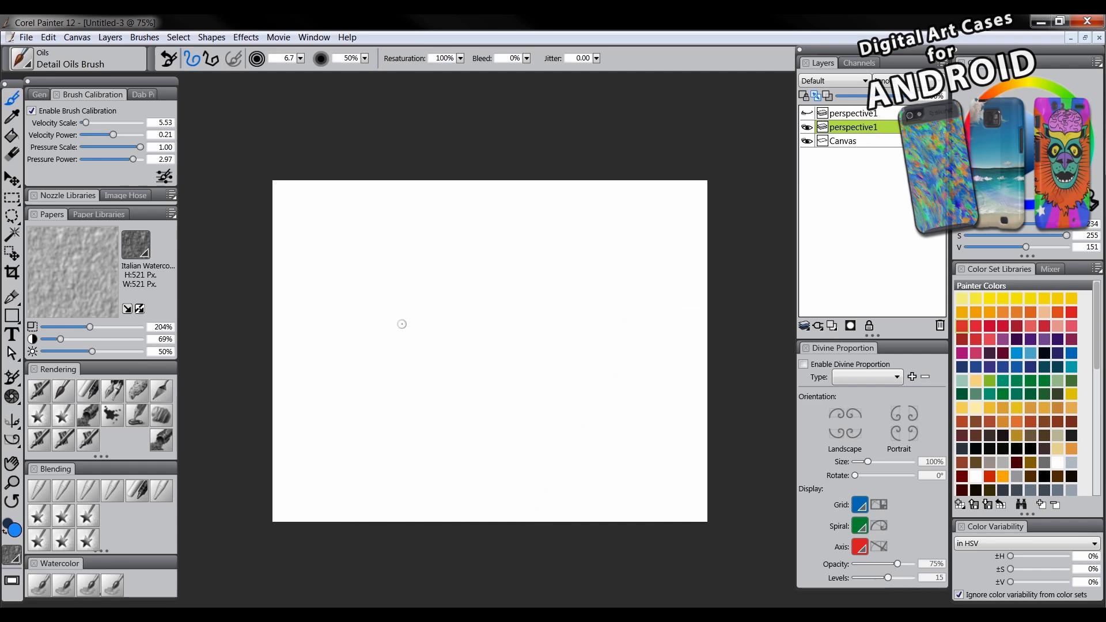
key([)
mouse_move(303, 281)
mouse_down()
mouse_move(769, 306)
mouse_move(336, 281)
mouse_move(670, 296)
mouse_up()
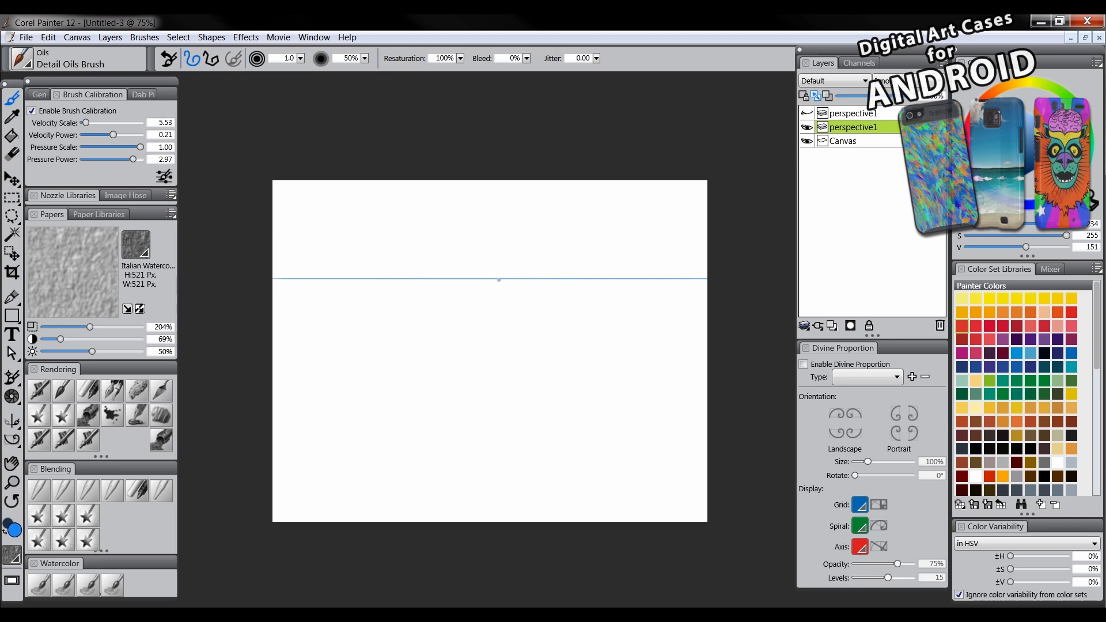
Try drawing six freehand perspective lines fanning up and down from a point at the middle of the horizon.
click(12, 481)
click(522, 280)
key(Tab)
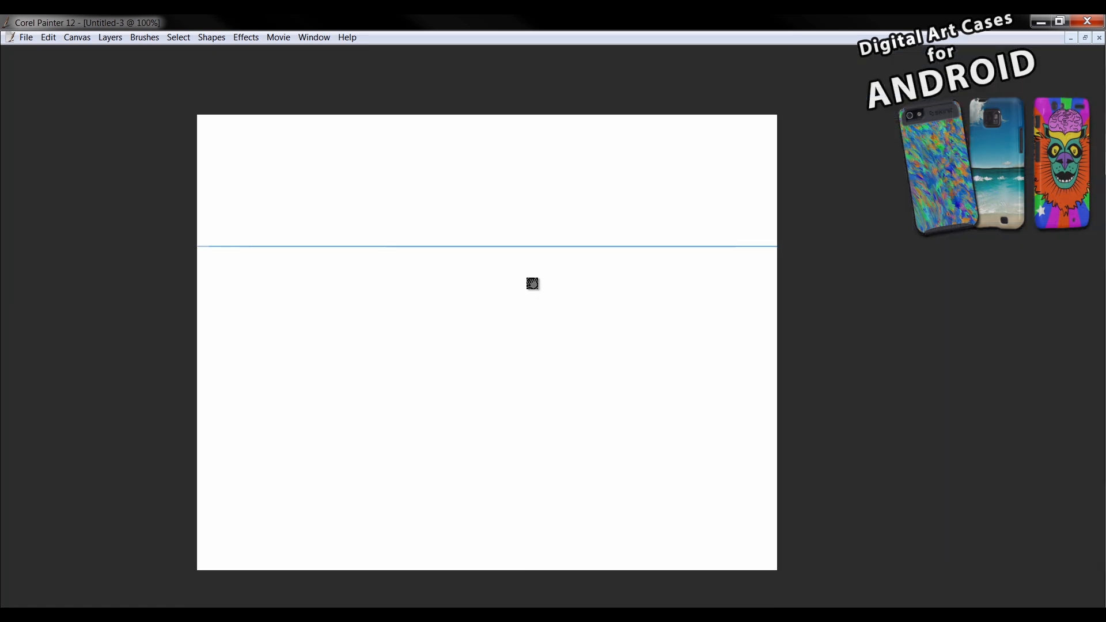
drag(484, 244, 475, 116)
drag(486, 243, 616, 61)
drag(485, 241, 361, 115)
drag(483, 246, 273, 517)
drag(485, 245, 459, 561)
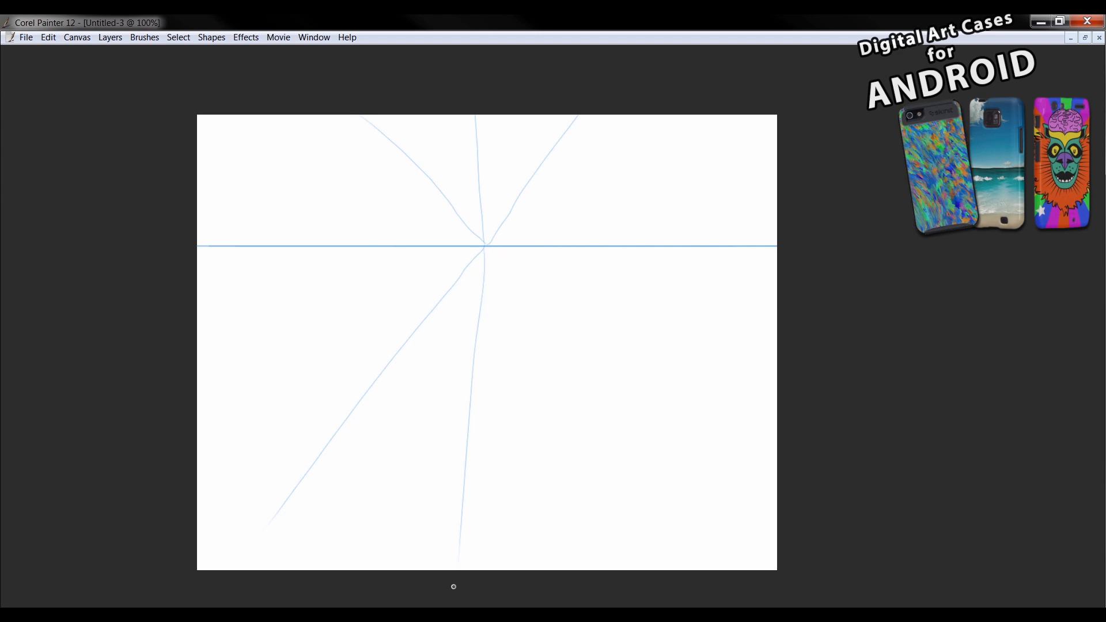
drag(483, 246, 727, 567)
Undo the six freehand perspective lines, keeping the horizon line, and bring back the hidden interface.
key(ctrl+z)
key(ctrl+z)
key(ctrl+z)
key(ctrl+z)
key(ctrl+z)
key(ctrl+z)
key(Tab)
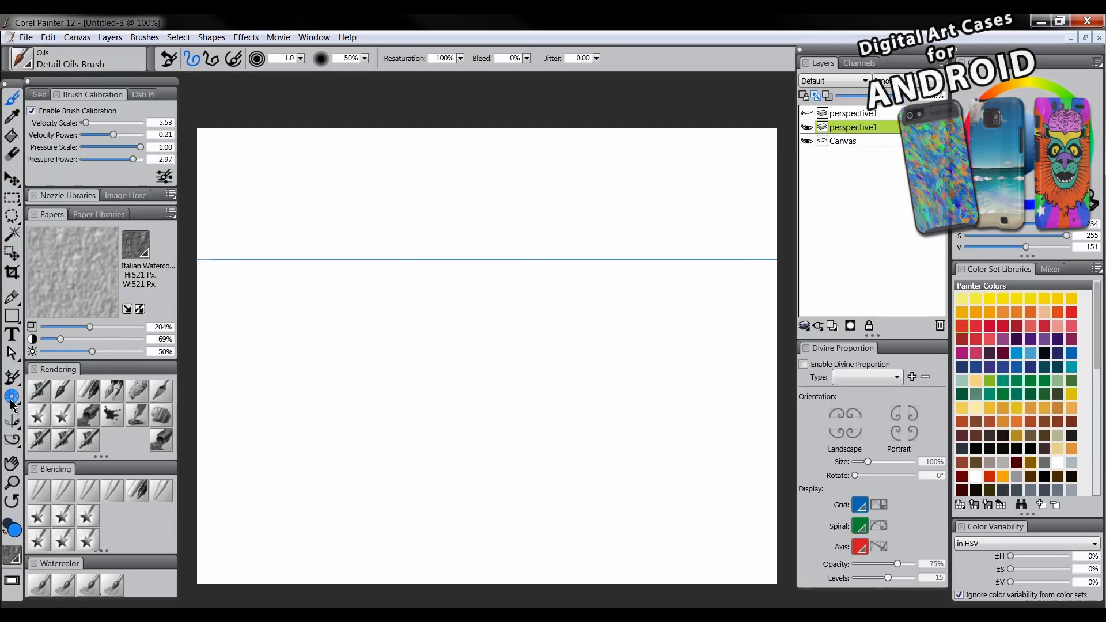
Turn on Kaleidoscope painting with 12 segments and move its centre up onto the horizon line near the middle.
drag(12, 421, 56, 429)
click(56, 429)
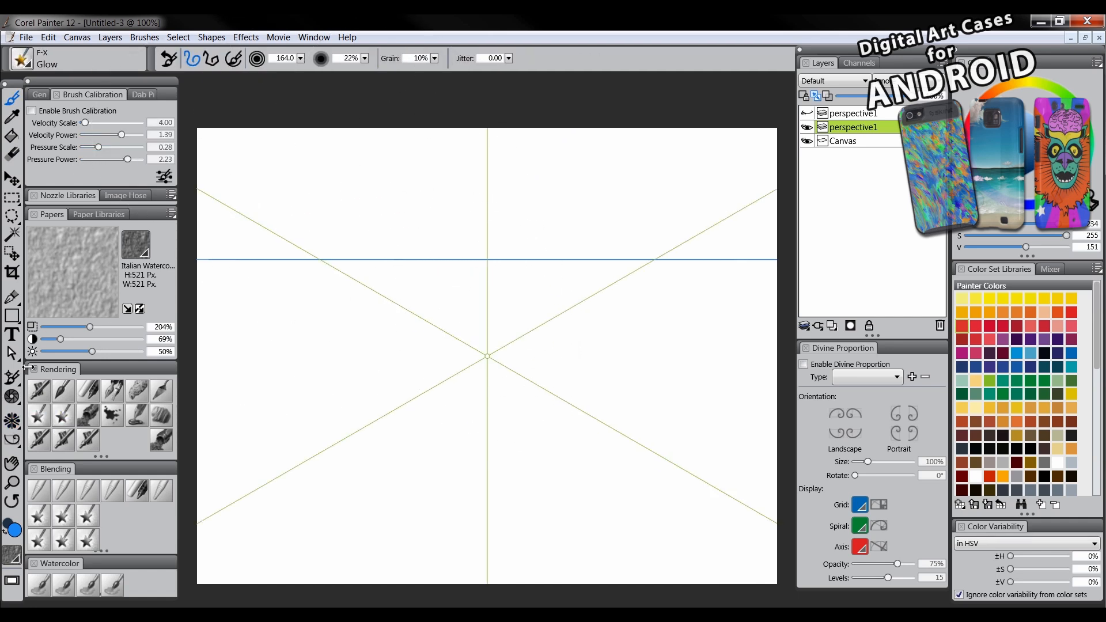
click(11, 420)
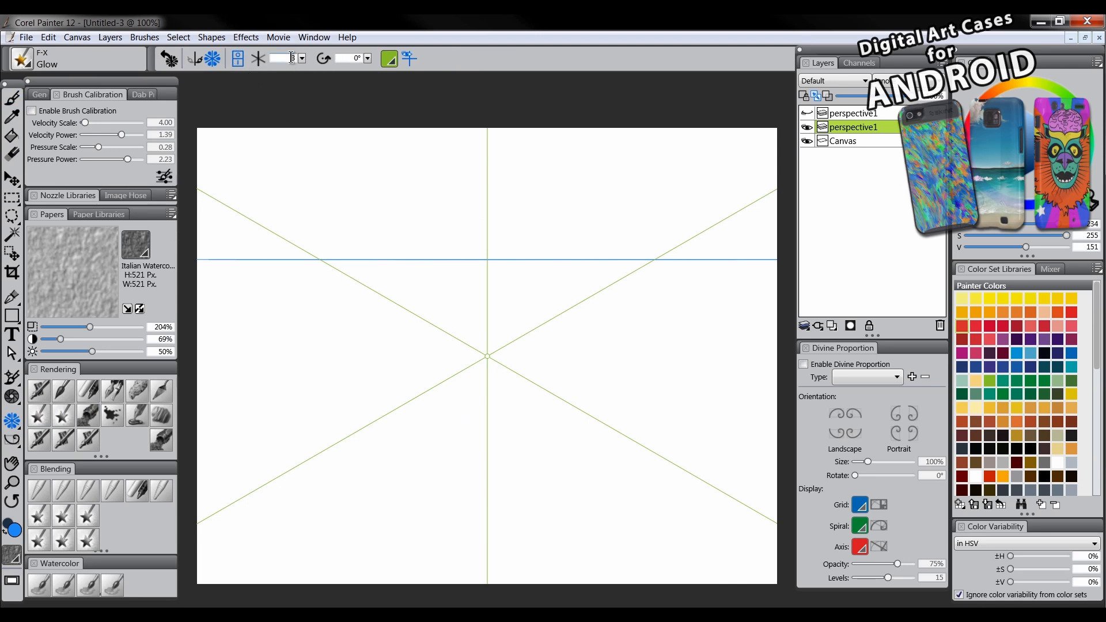
text(12)
key(Return)
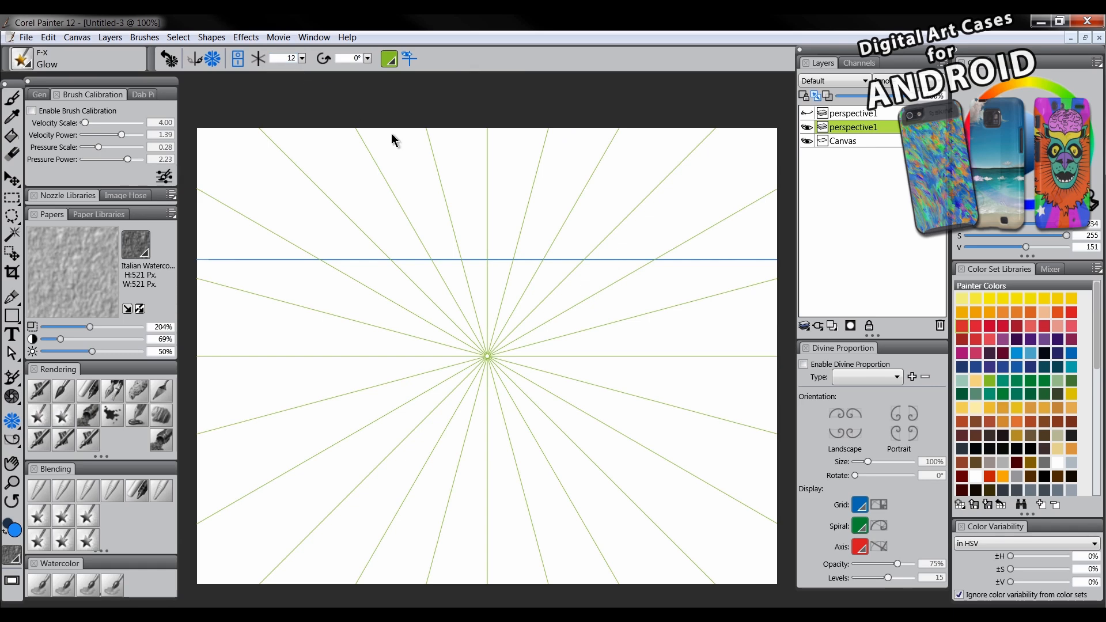
drag(487, 356, 498, 259)
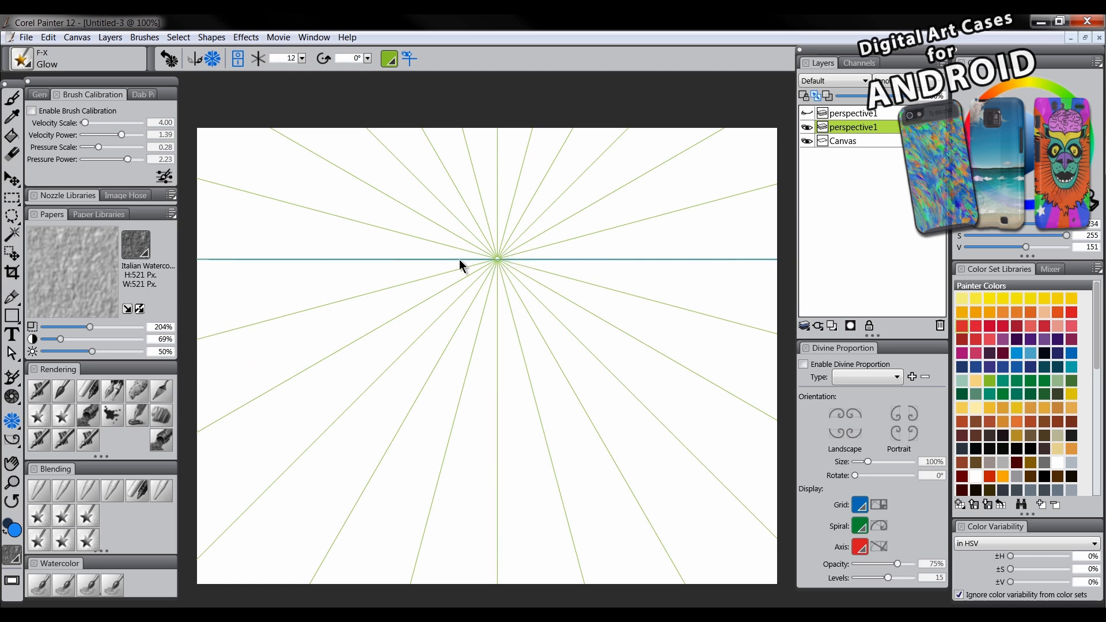
Paint magenta lines radiating from the kaleidoscope centre with the Detail Oils Brush at size 1.0, and turn Kaleidoscope painting off.
click(68, 389)
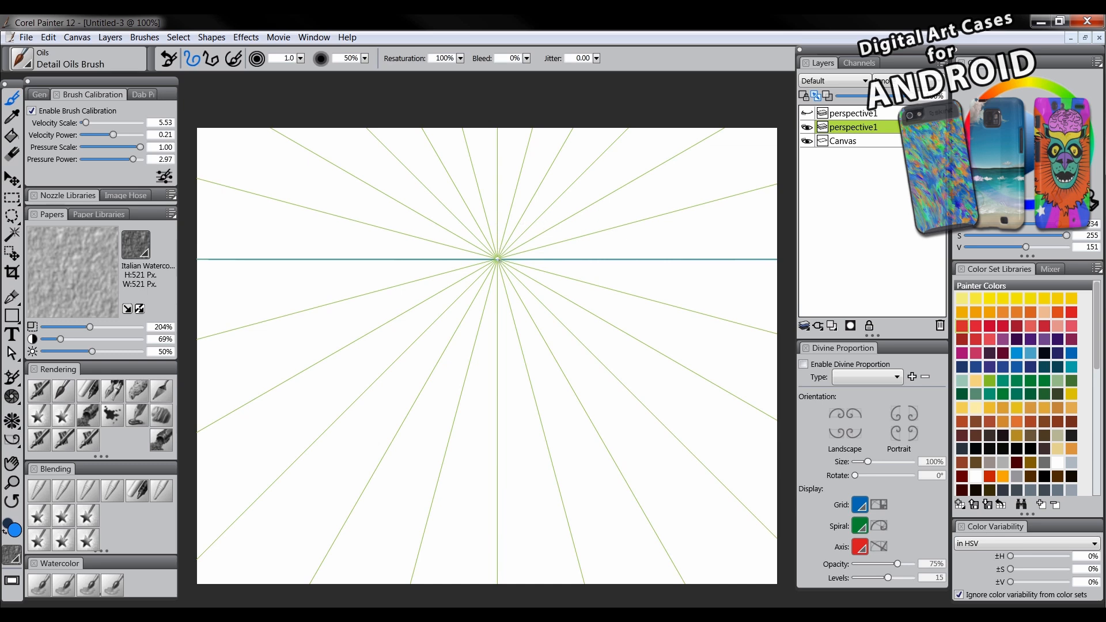
click(973, 169)
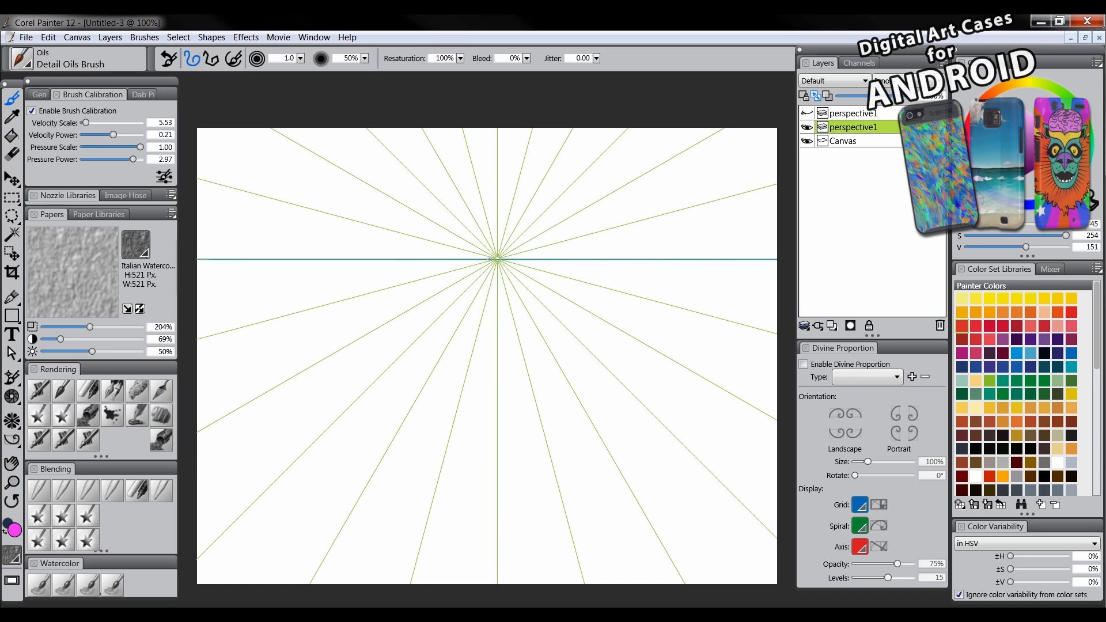
mouse_move(497, 259)
mouse_down()
mouse_move(761, 259)
mouse_move(616, 233)
mouse_move(536, 240)
mouse_move(588, 258)
mouse_move(817, 259)
mouse_up()
key(ctrl+z)
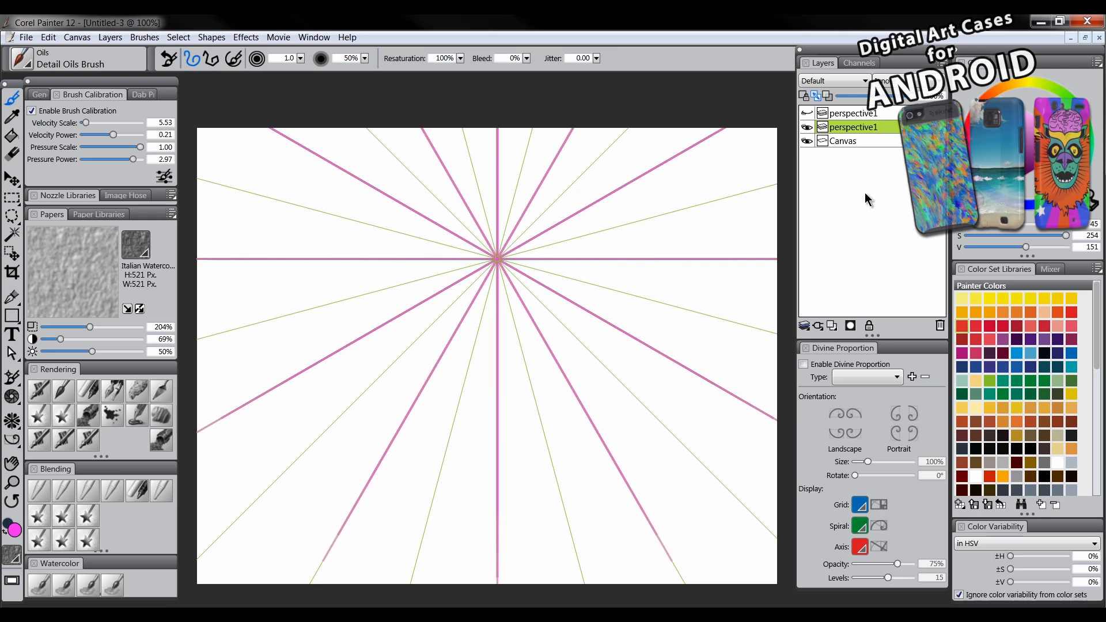
click(10, 422)
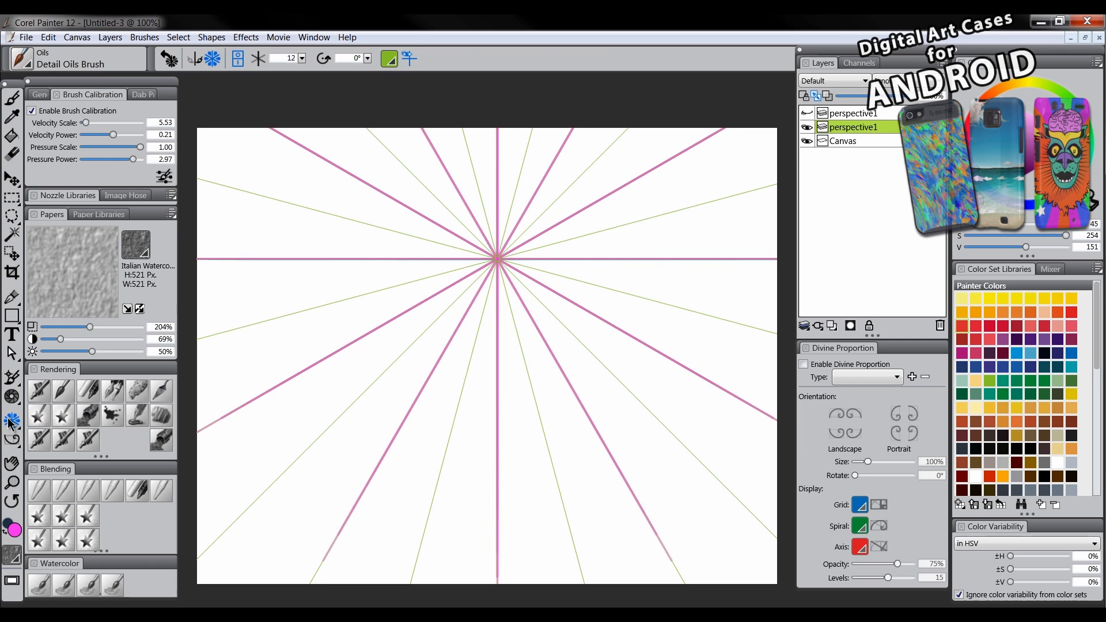
click(173, 62)
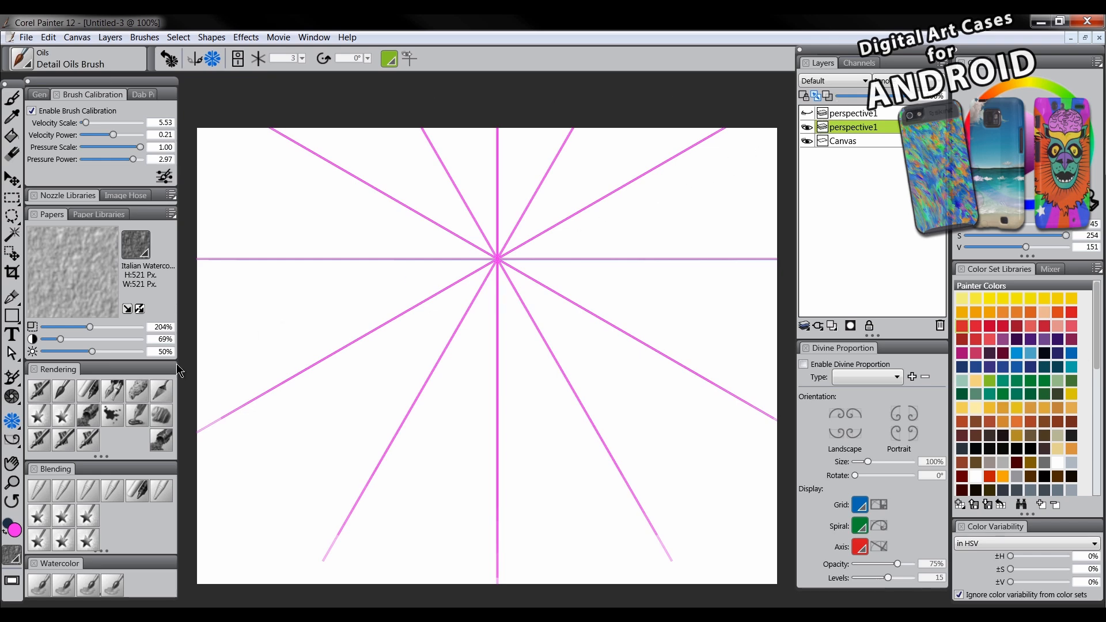
Lower the opacity of the visible perspective1 layer so the magenta perspective lines become a faint guide.
click(11, 481)
click(484, 235)
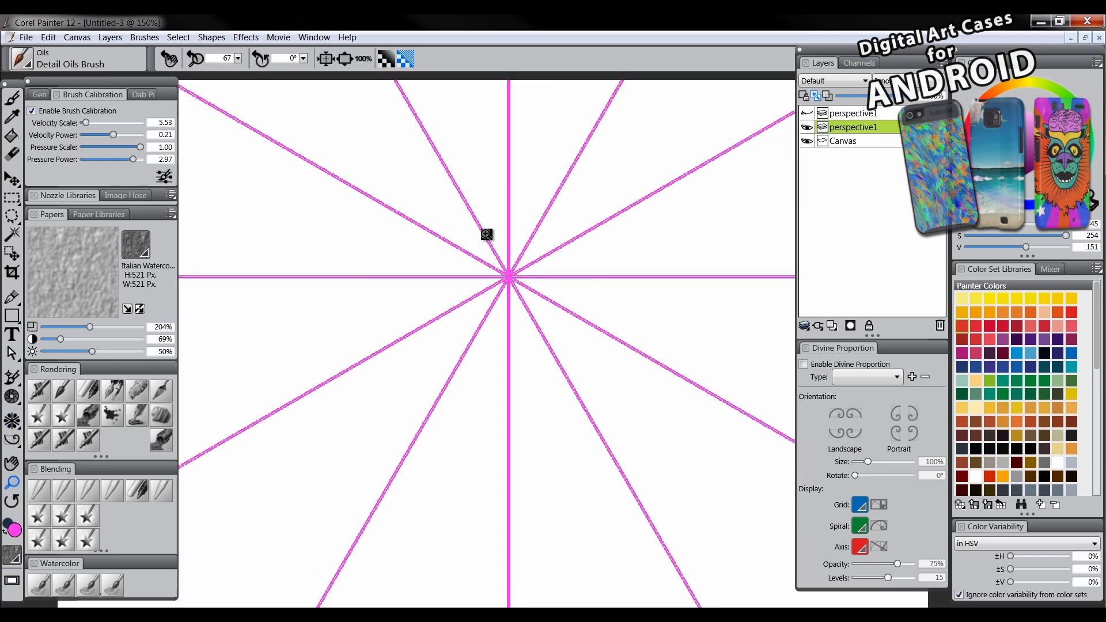
click(516, 257)
alt+click(548, 273)
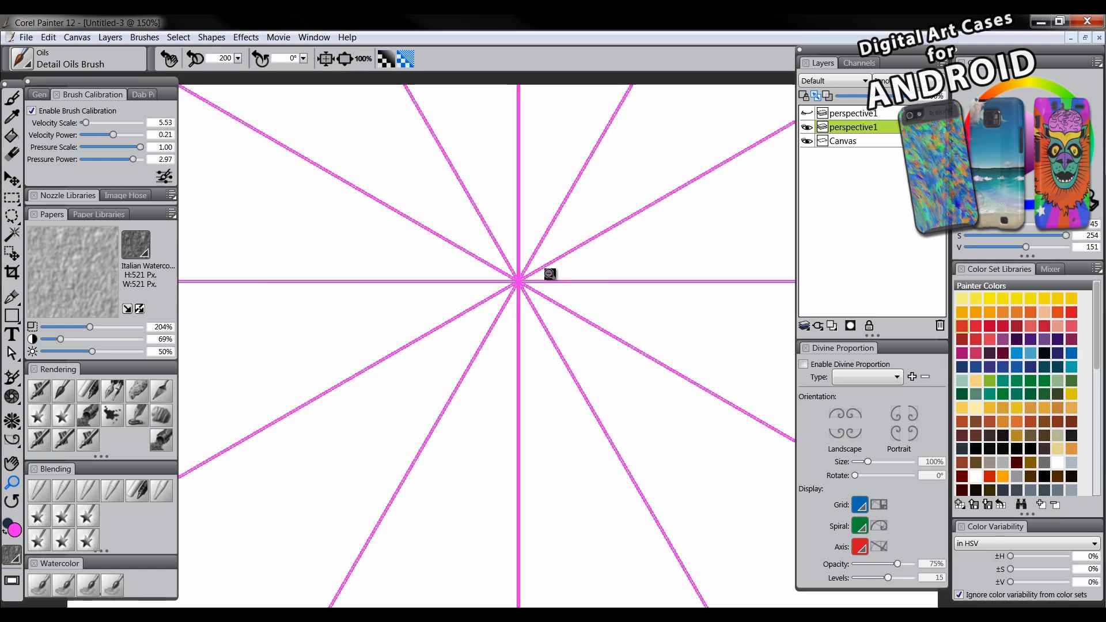
alt+click(559, 273)
alt+click(573, 272)
drag(873, 97, 849, 99)
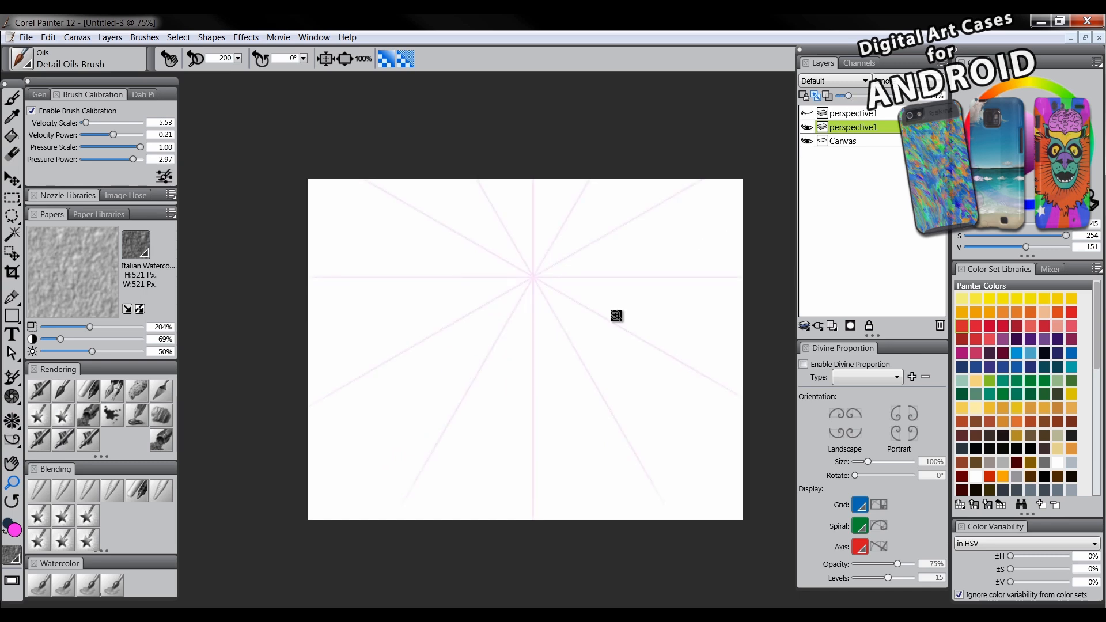
drag(578, 442, 520, 466)
drag(567, 331, 585, 316)
Add a new layer directly above the Canvas and name it sketch.
click(856, 141)
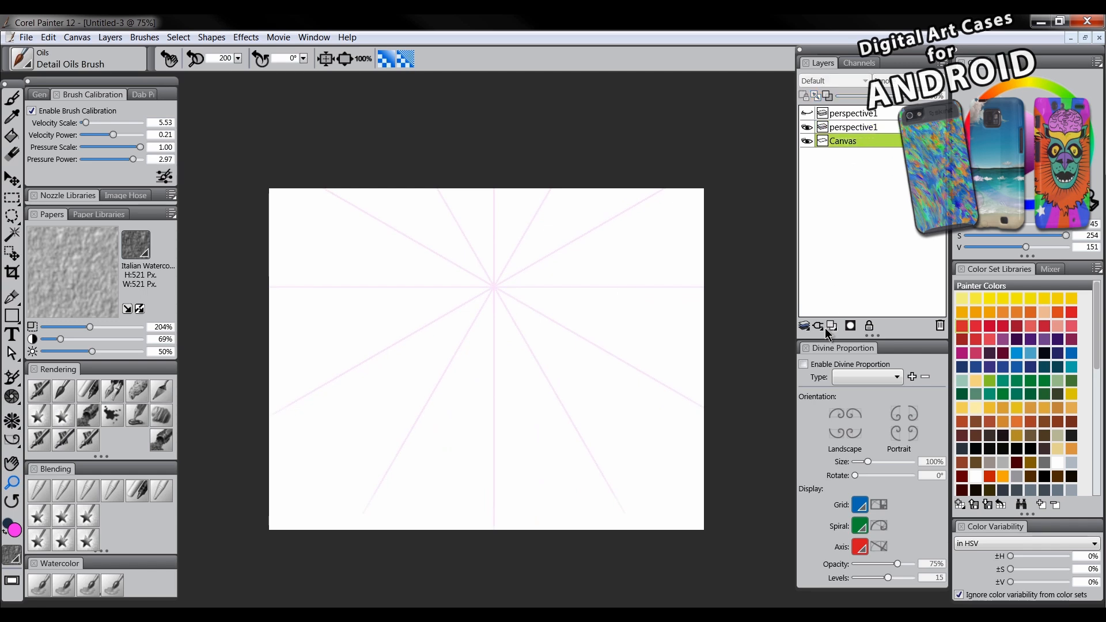
click(831, 325)
double_click(846, 140)
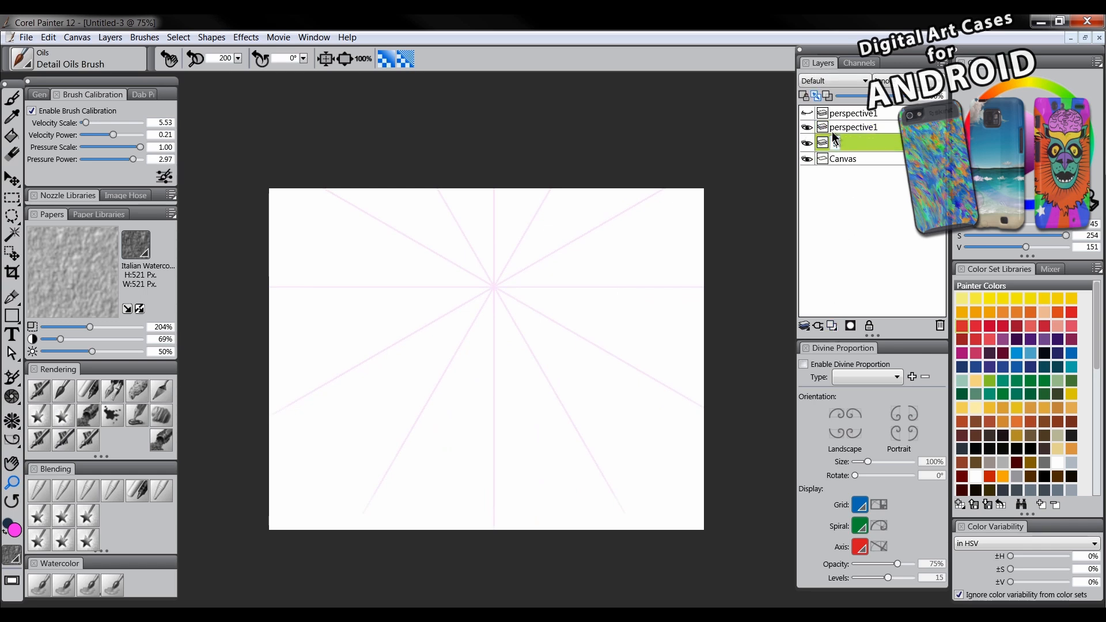
text(sketch)
key(Return)
With a dark grey Detail Oils Brush, sketch the horizon and two road edges running down from the vanishing point.
drag(1008, 161, 999, 161)
click(11, 482)
click(513, 324)
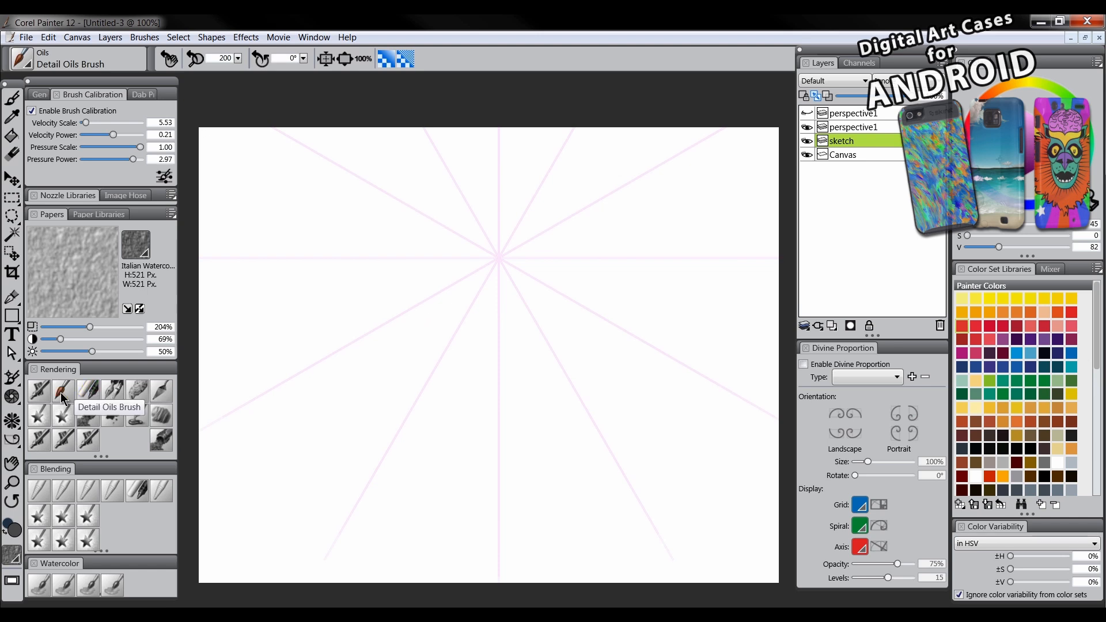
key(b)
mouse_move(217, 259)
mouse_down()
mouse_move(201, 257)
mouse_move(486, 279)
mouse_move(777, 268)
mouse_up()
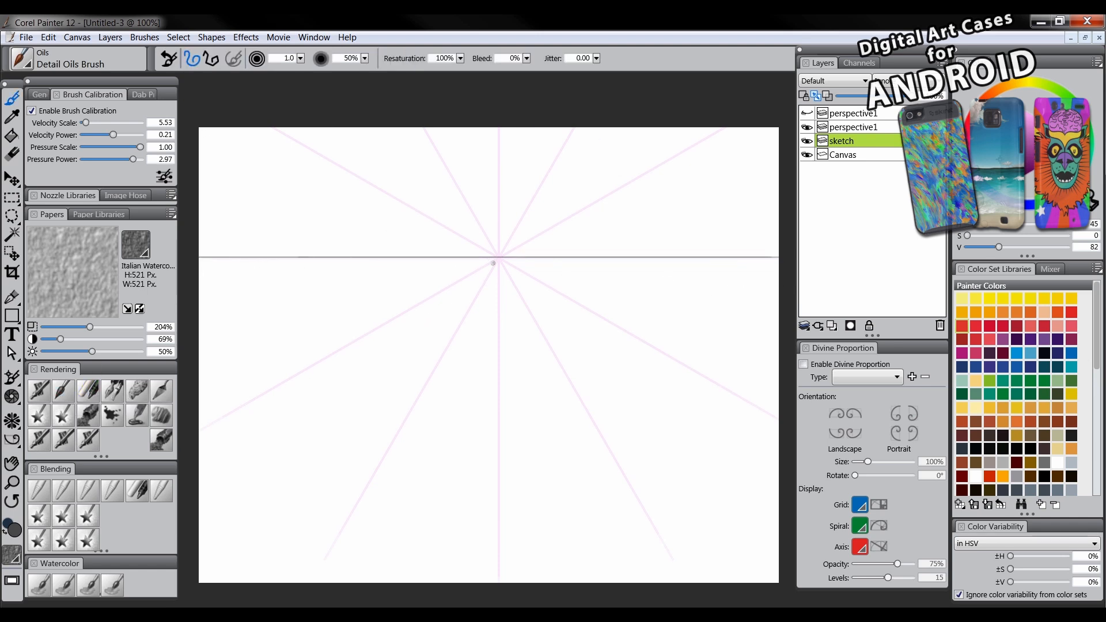
drag(499, 258, 297, 583)
mouse_move(499, 258)
mouse_down()
mouse_move(566, 384)
mouse_move(696, 583)
mouse_up()
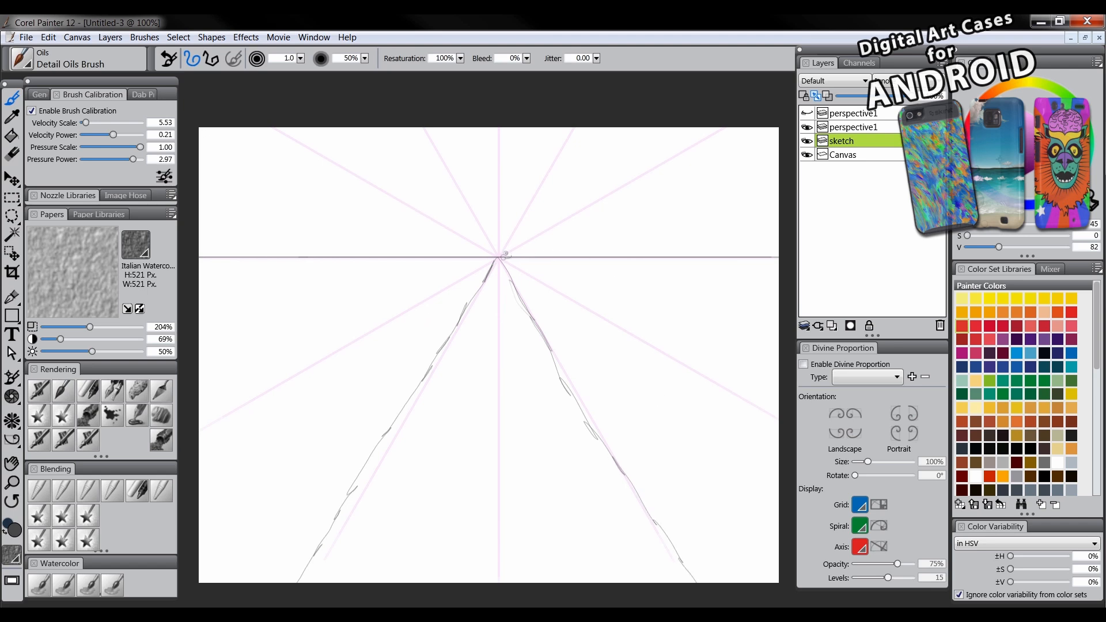
Sketch a row of trees beside the road's right edge, growing larger from the vanishing point towards the viewer.
drag(527, 259, 526, 273)
drag(532, 262, 530, 273)
mouse_move(531, 263)
mouse_down()
mouse_move(555, 288)
mouse_move(569, 258)
mouse_move(556, 267)
mouse_move(559, 291)
mouse_up()
mouse_move(560, 268)
mouse_down()
mouse_move(586, 284)
mouse_move(578, 269)
mouse_move(601, 272)
mouse_move(611, 251)
mouse_move(590, 310)
mouse_up()
drag(595, 285, 595, 311)
mouse_move(638, 279)
mouse_down()
mouse_move(658, 295)
mouse_move(688, 272)
mouse_move(652, 298)
mouse_move(651, 343)
mouse_up()
mouse_move(726, 281)
mouse_down()
mouse_move(712, 296)
mouse_move(748, 260)
mouse_up()
mouse_move(736, 300)
mouse_down()
mouse_move(729, 397)
mouse_move(729, 356)
mouse_move(726, 382)
mouse_up()
drag(743, 306, 736, 387)
drag(733, 343, 730, 397)
mouse_move(657, 295)
mouse_down()
mouse_move(655, 351)
mouse_move(642, 341)
mouse_up()
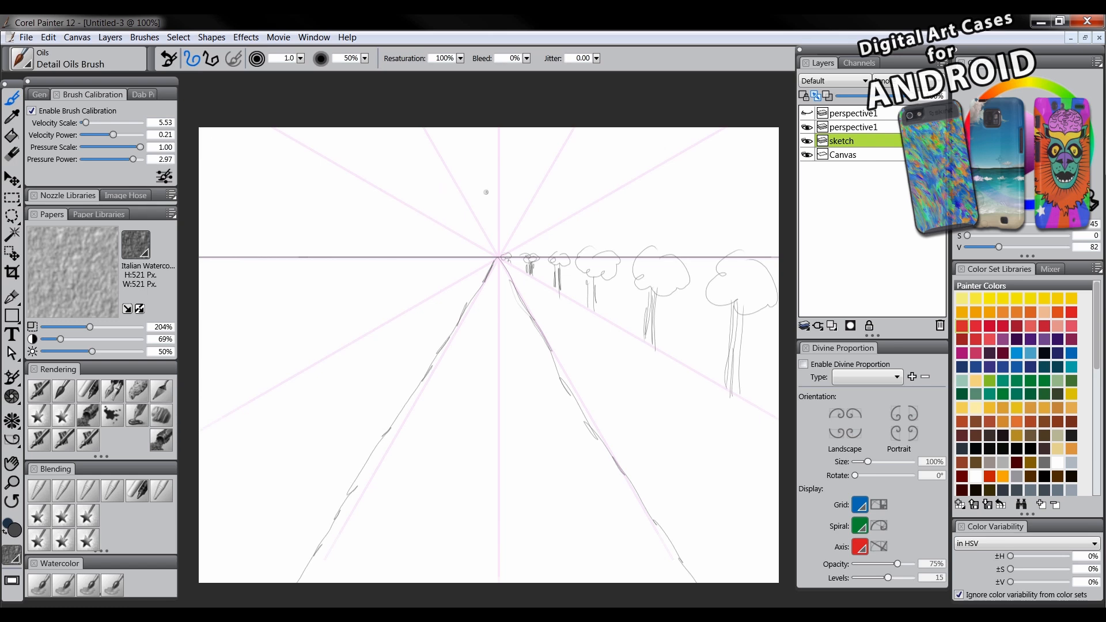
Sketch stones along the guide beside the road's left edge and widening dashed lane markings down the road's centre.
mouse_move(215, 404)
mouse_down()
mouse_move(277, 388)
mouse_move(256, 386)
mouse_up()
drag(280, 376, 333, 356)
drag(417, 305, 426, 304)
drag(499, 260, 491, 480)
drag(494, 431, 517, 480)
mouse_move(490, 523)
mouse_down()
mouse_move(488, 564)
mouse_move(519, 570)
mouse_up()
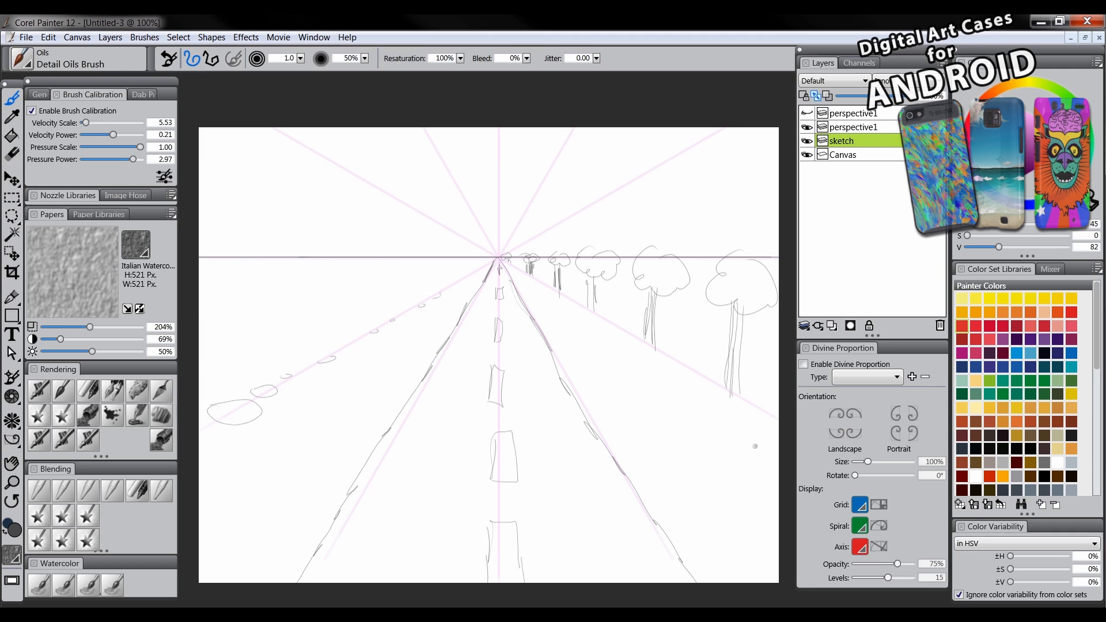
Duplicate the visible perspective1 layer and move the copy left along the horizon to form a second vanishing point.
right_click(852, 126)
click(893, 161)
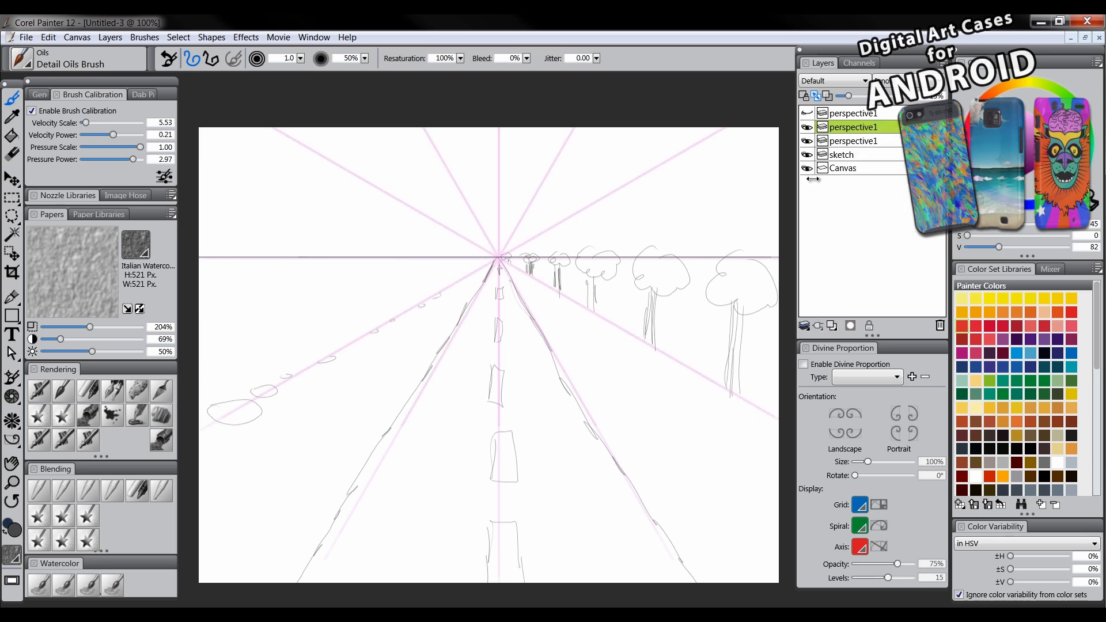
click(12, 177)
drag(466, 257, 257, 255)
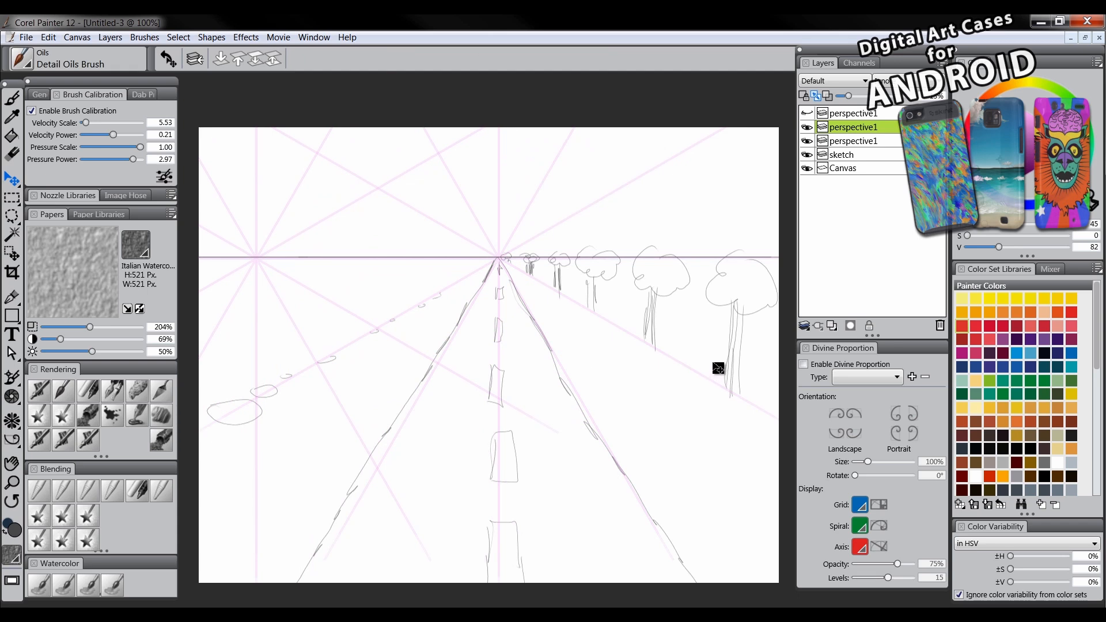
Delete all the perspective1 layers and the sketch layer, keeping only the Canvas.
click(858, 115)
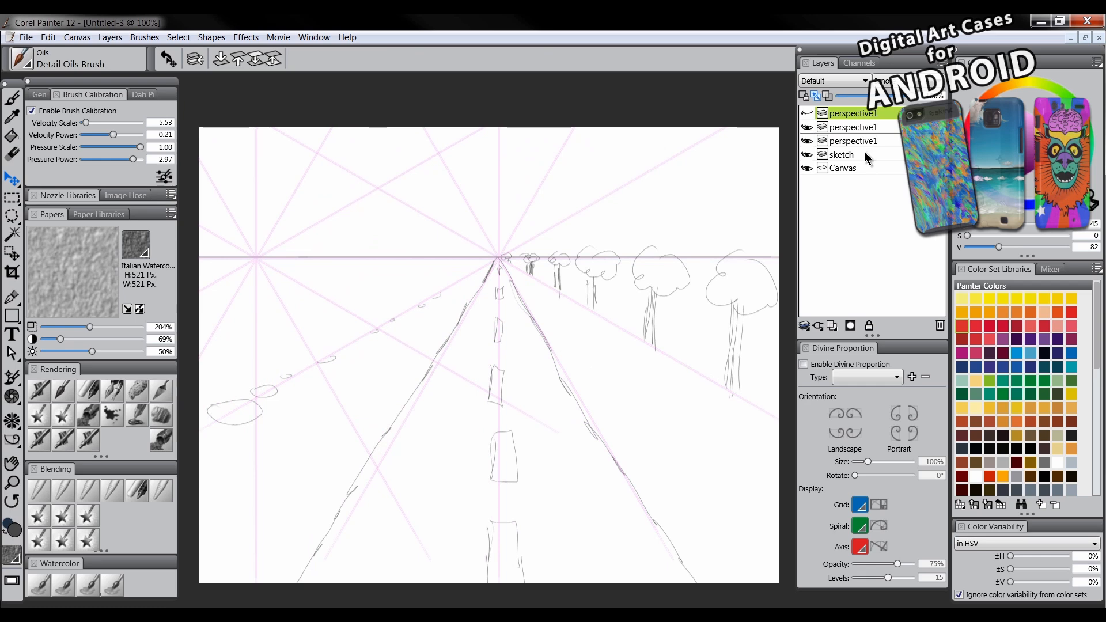
shift+click(861, 156)
click(940, 328)
Zoom out until the blank canvas is a tiny thumbnail at 5%.
click(13, 482)
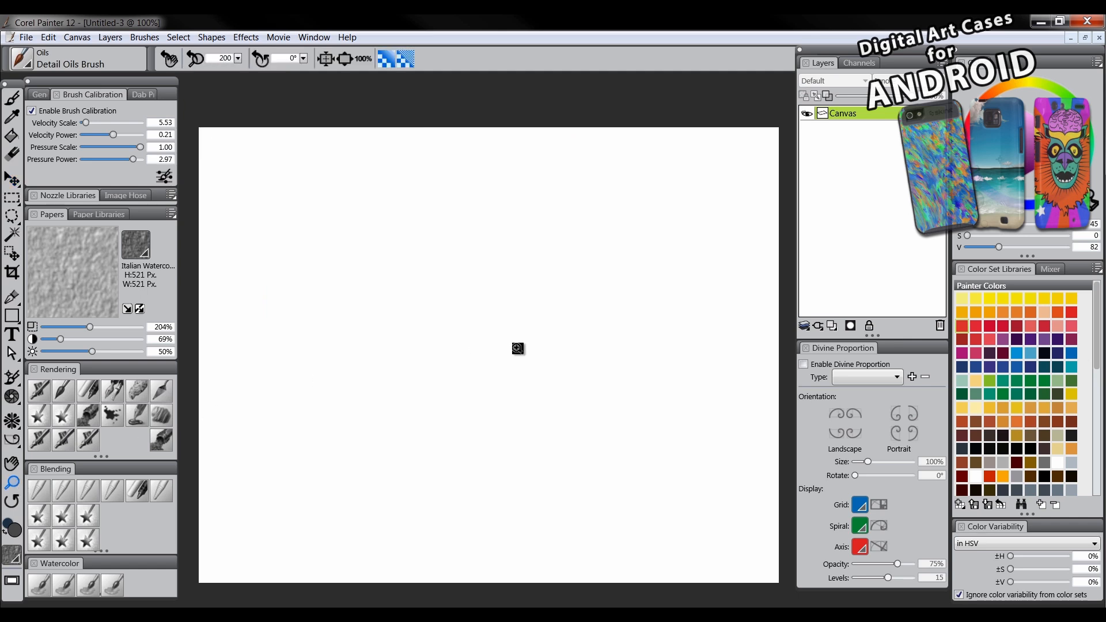
alt+click(554, 368)
alt+click(556, 372)
alt+click(560, 371)
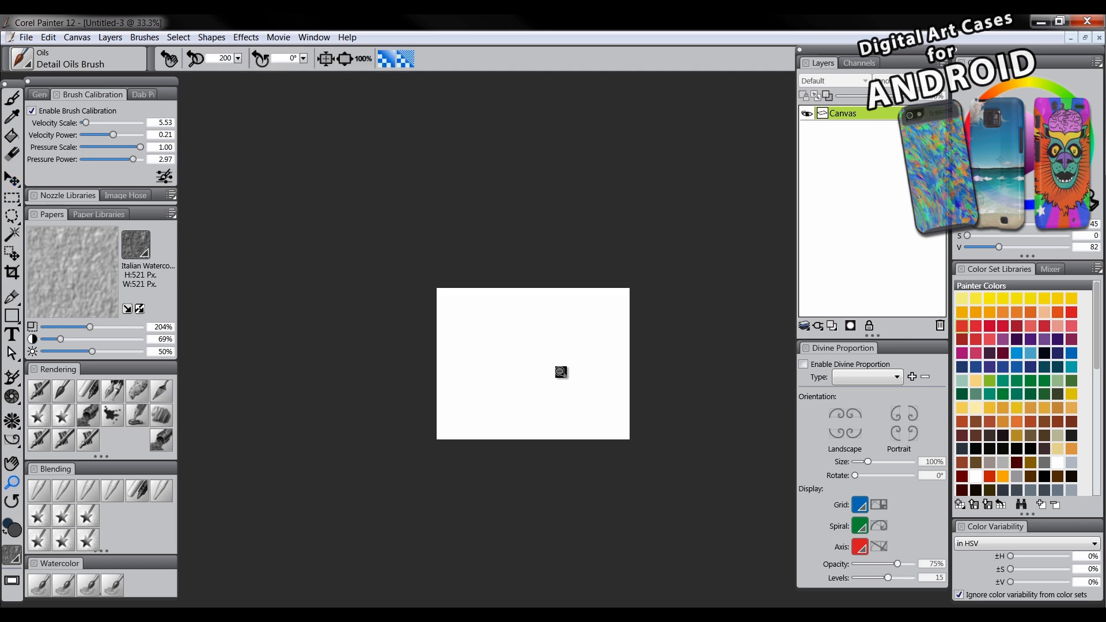
alt+click(559, 372)
alt+click(561, 371)
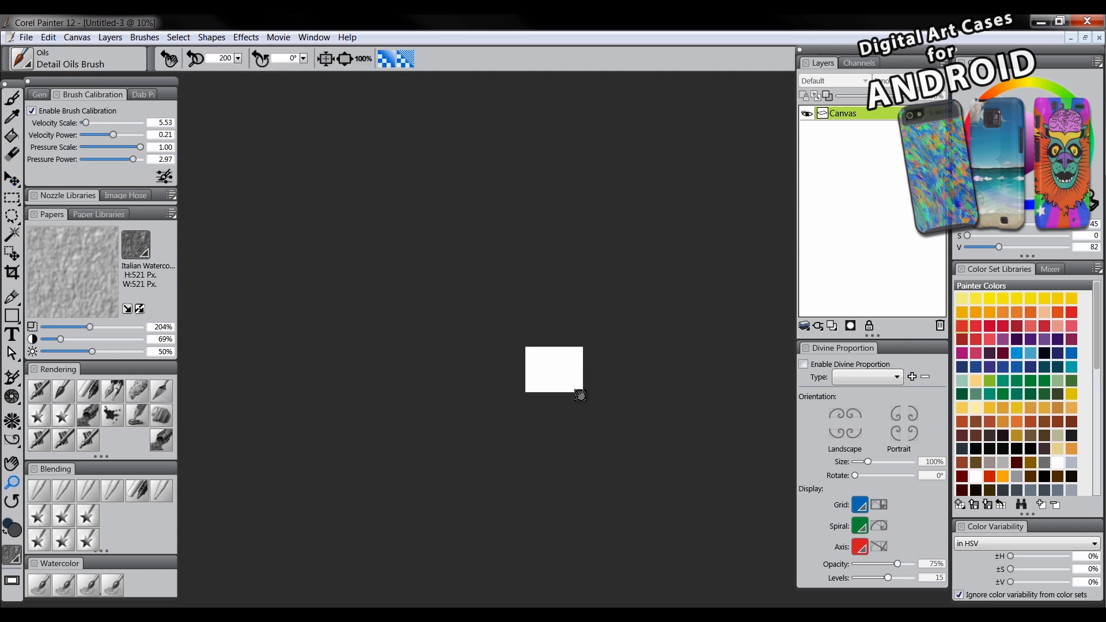
drag(580, 396, 566, 408)
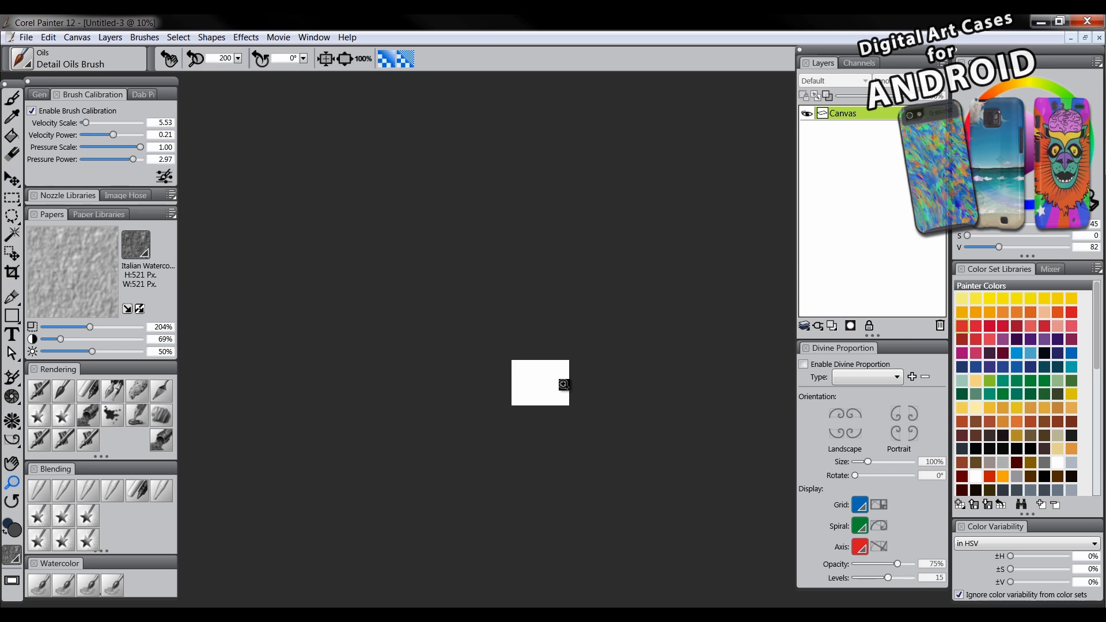
alt+click(560, 395)
click(555, 395)
alt+click(558, 390)
drag(561, 389, 549, 398)
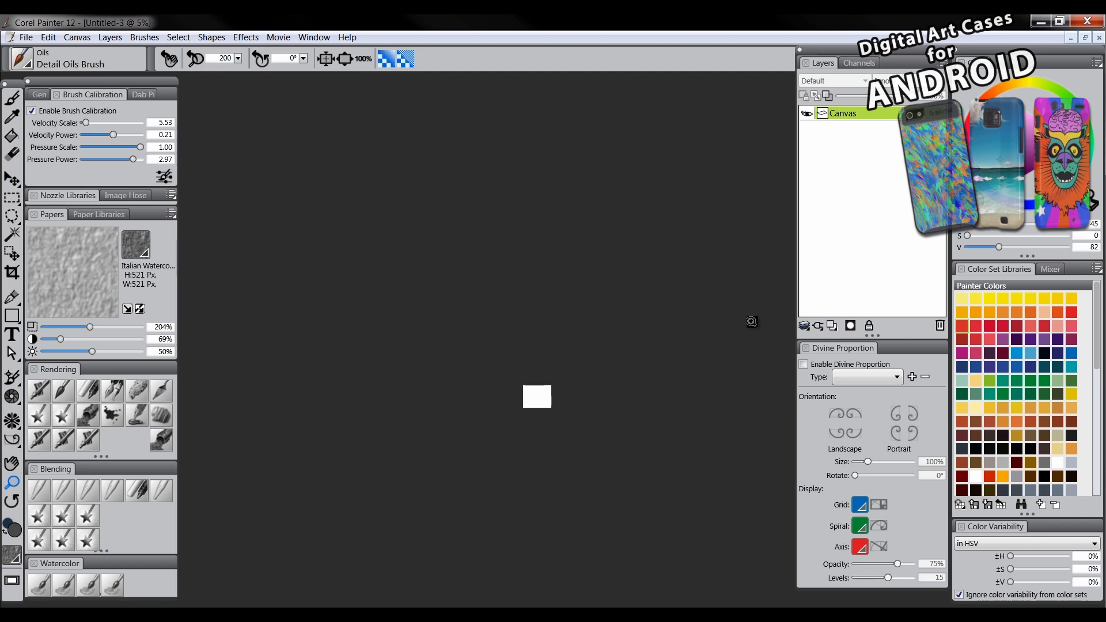
Set up the Square Chalk with a muted dark plum colour, 0% HSV colour variability and a brush size of 144.2.
click(1006, 354)
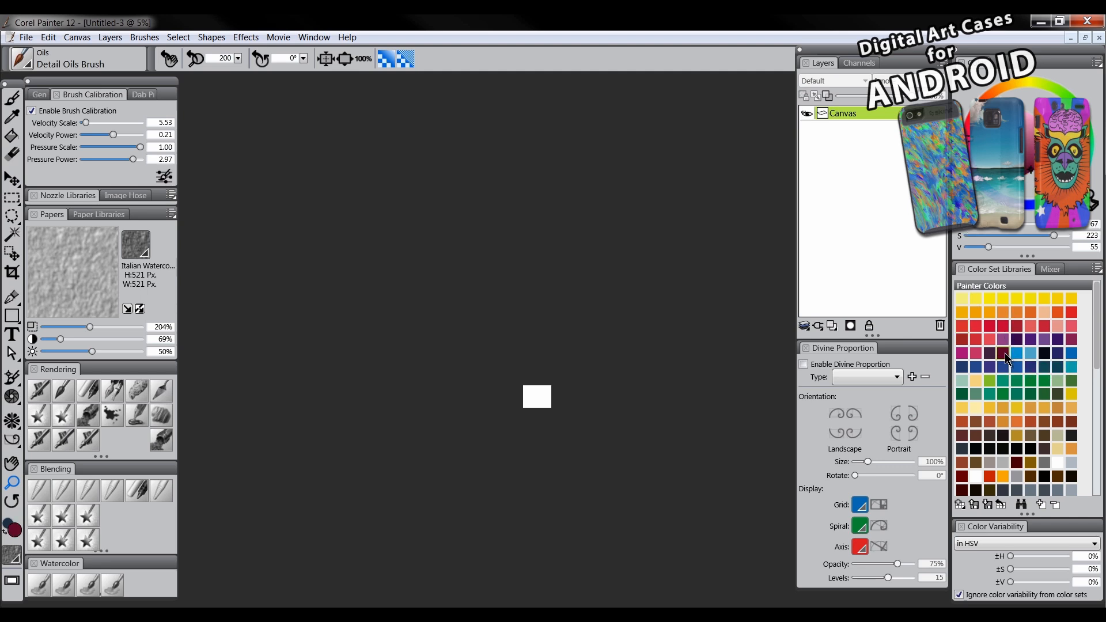
drag(1027, 171, 1013, 164)
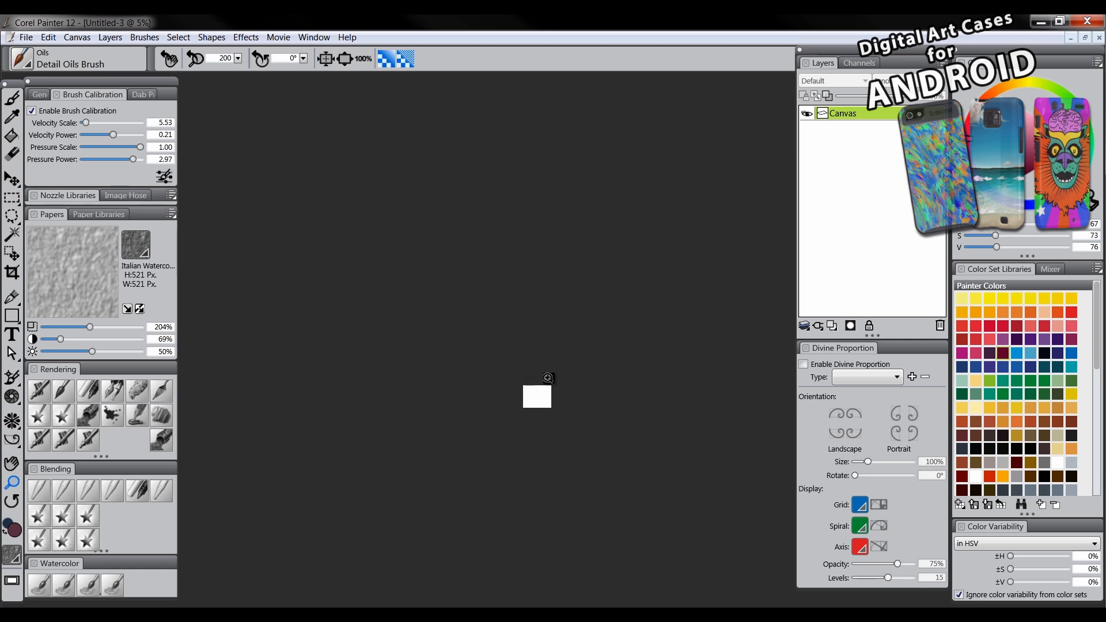
click(88, 388)
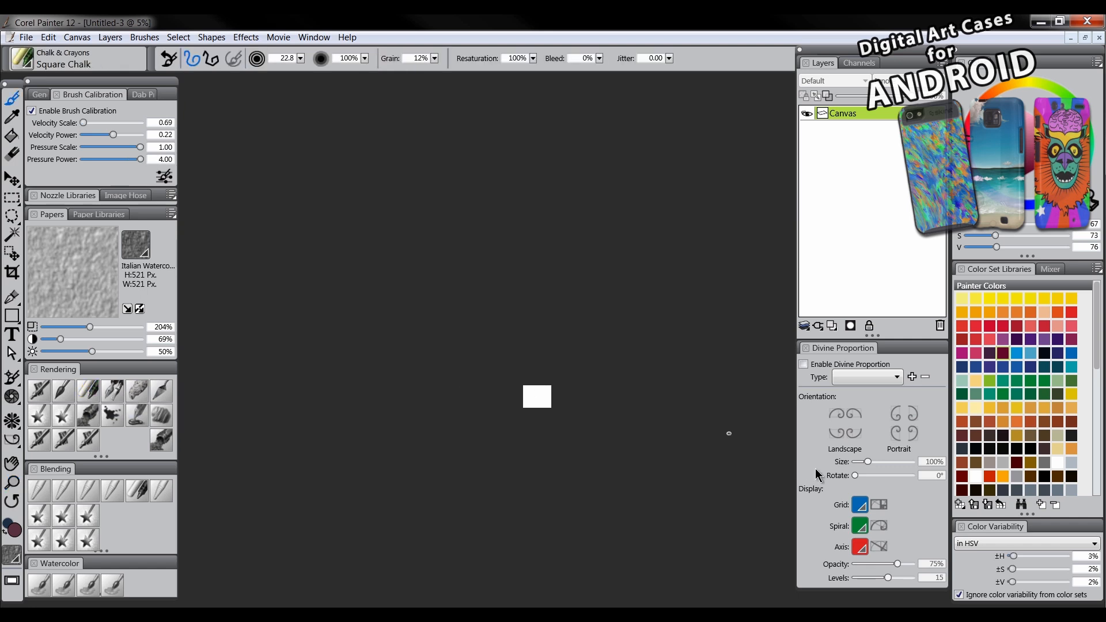
drag(1017, 558, 992, 584)
drag(527, 380, 544, 398)
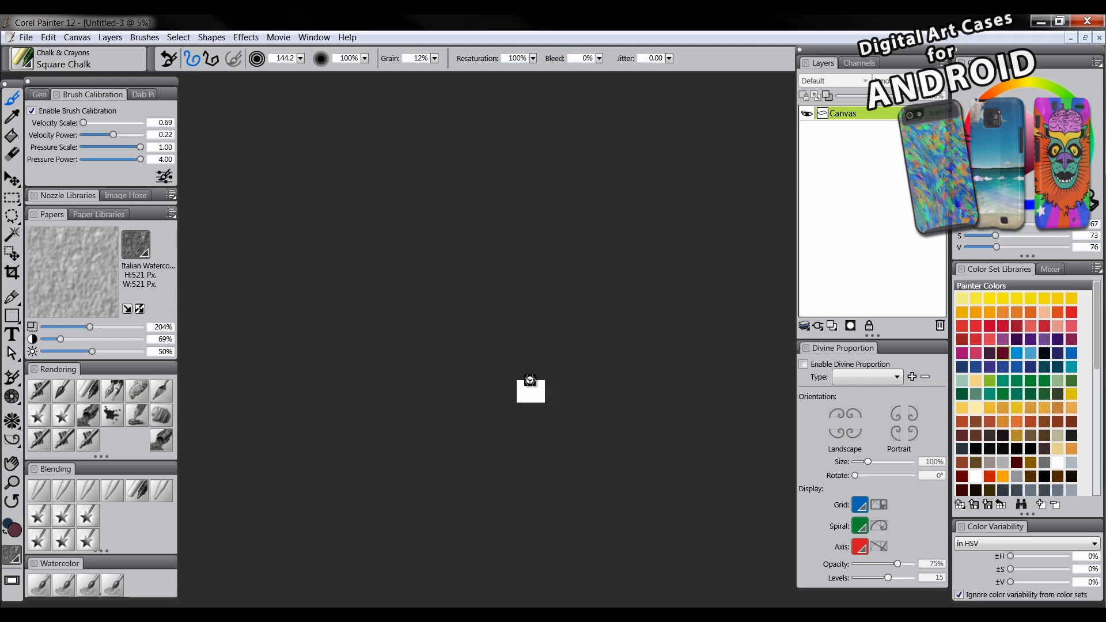
Enlarge the Square Chalk to 260.0 and block in rough purple and dark tones over a pale grey base on the thumbnail.
drag(521, 388, 514, 390)
mouse_move(515, 390)
mouse_down()
mouse_move(539, 381)
mouse_move(541, 400)
mouse_move(543, 384)
mouse_move(514, 388)
mouse_up()
click(1004, 173)
mouse_move(544, 367)
mouse_down()
mouse_move(527, 375)
mouse_move(550, 377)
mouse_move(519, 380)
mouse_up()
click(973, 200)
mouse_move(530, 398)
mouse_down()
mouse_move(525, 385)
mouse_move(539, 387)
mouse_up()
click(1036, 144)
click(1032, 168)
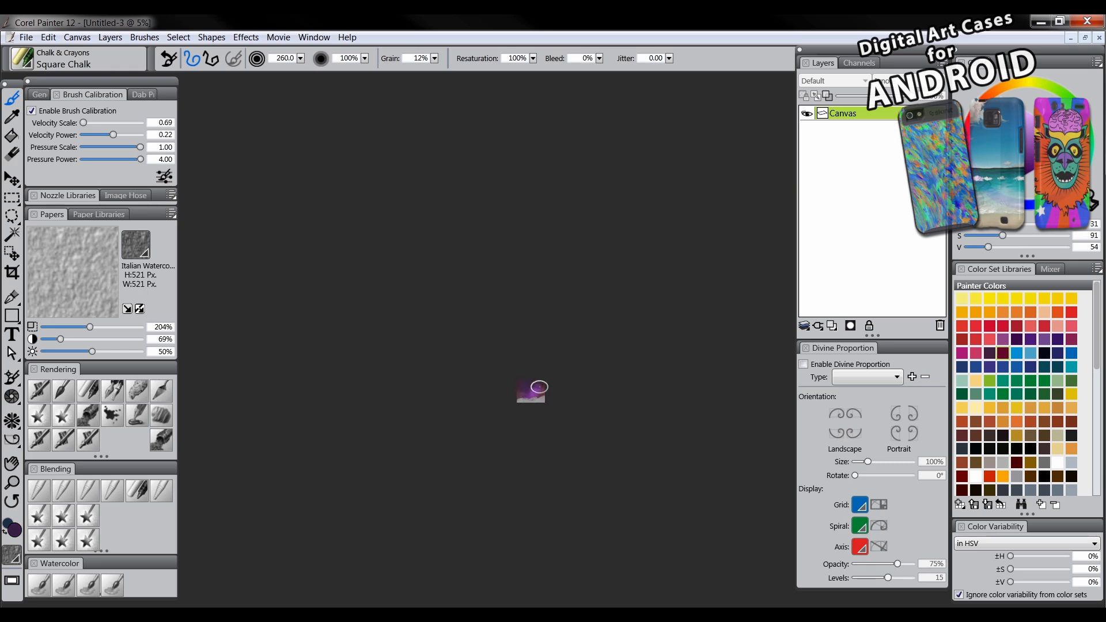
Blend the colour patches on the thumbnail with Diffuse Blur, followed by the Coarse Oily Blender.
click(54, 487)
drag(534, 384, 528, 390)
mouse_move(533, 388)
mouse_down()
mouse_move(541, 384)
mouse_move(523, 392)
mouse_up()
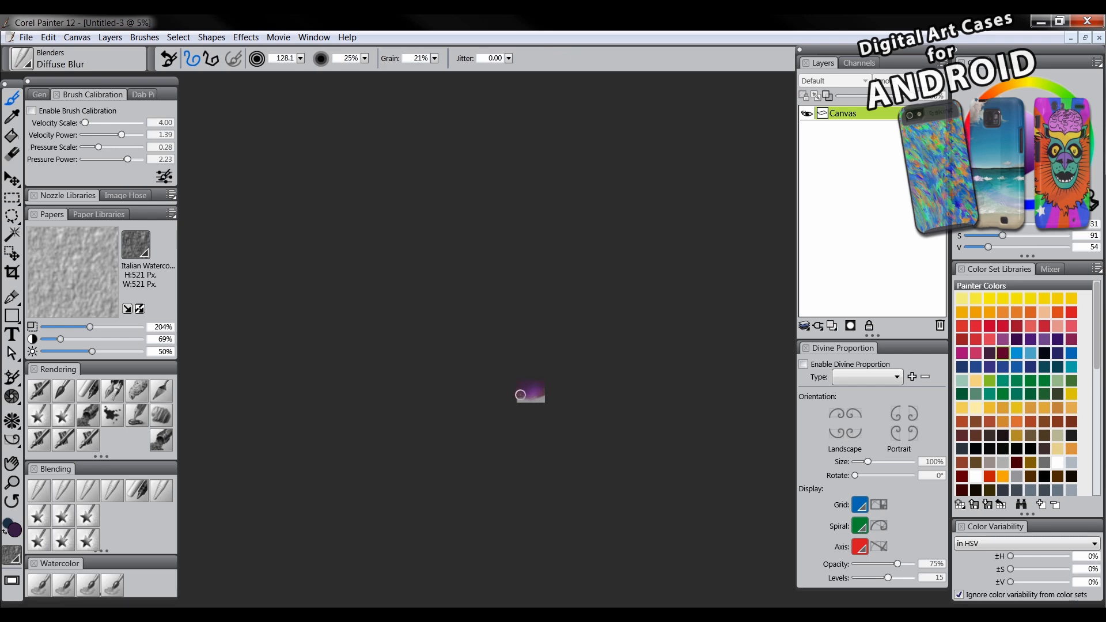
click(87, 491)
mouse_move(539, 393)
mouse_down()
mouse_move(522, 392)
mouse_move(528, 385)
mouse_move(539, 388)
mouse_move(525, 397)
mouse_up()
Soften the purple sky and pale ground transition at 25% zoom with Diffuse Blur at size 112.1.
click(12, 482)
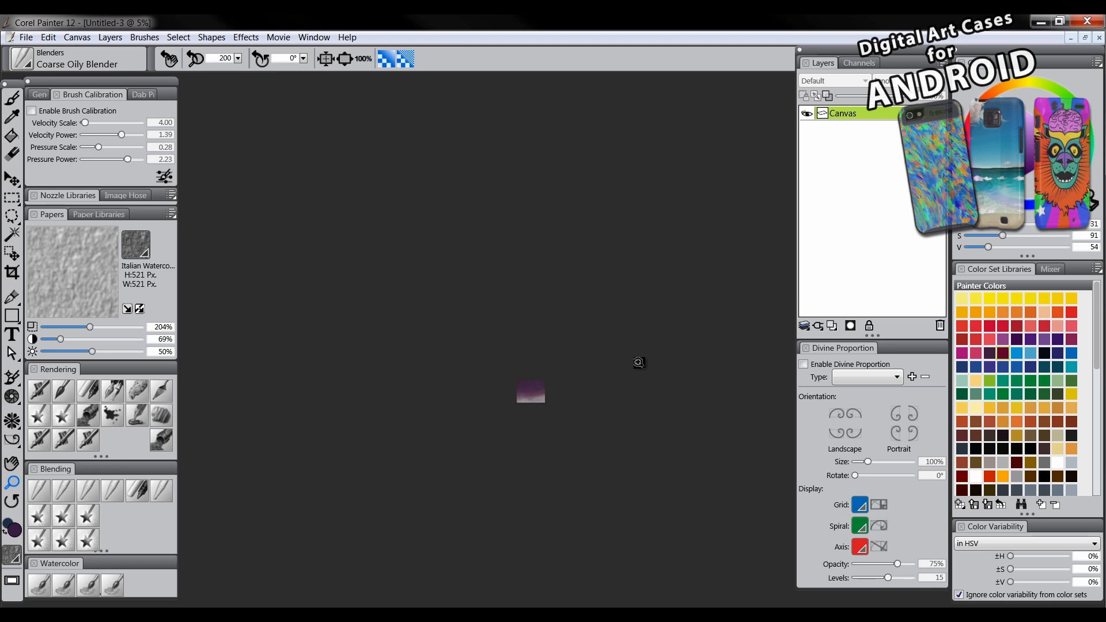
click(535, 397)
click(548, 401)
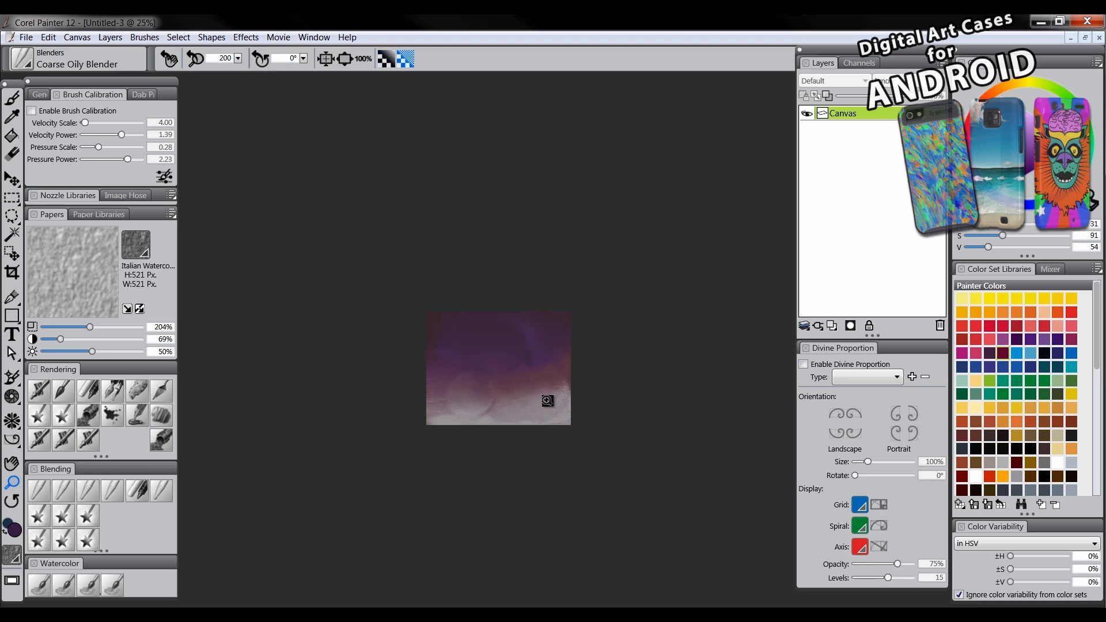
alt+click(546, 409)
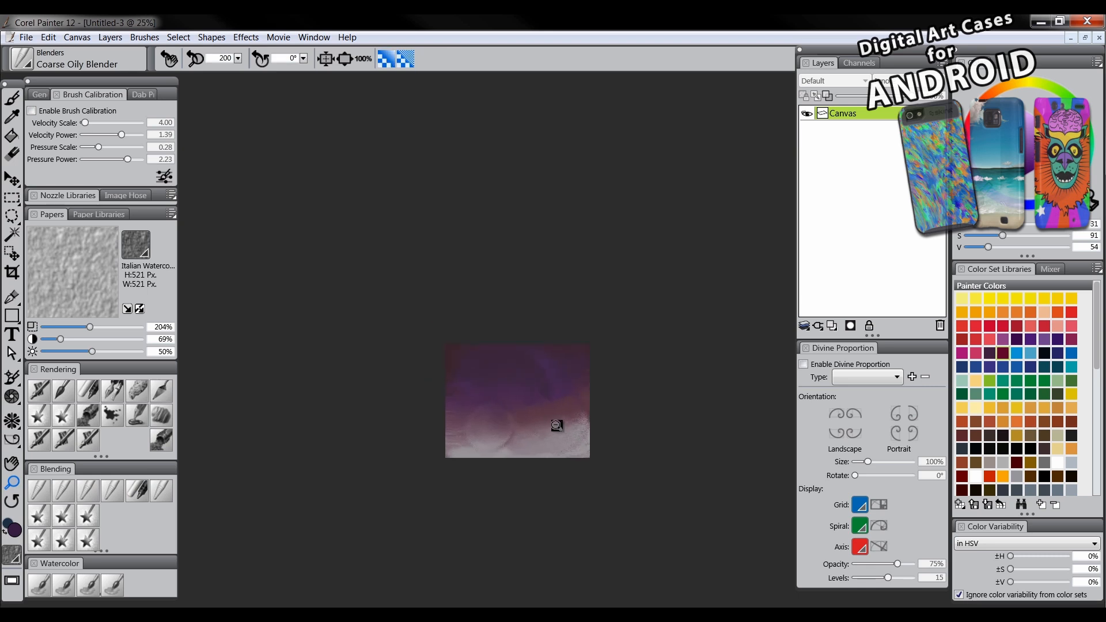
alt+click(556, 426)
click(563, 422)
click(39, 491)
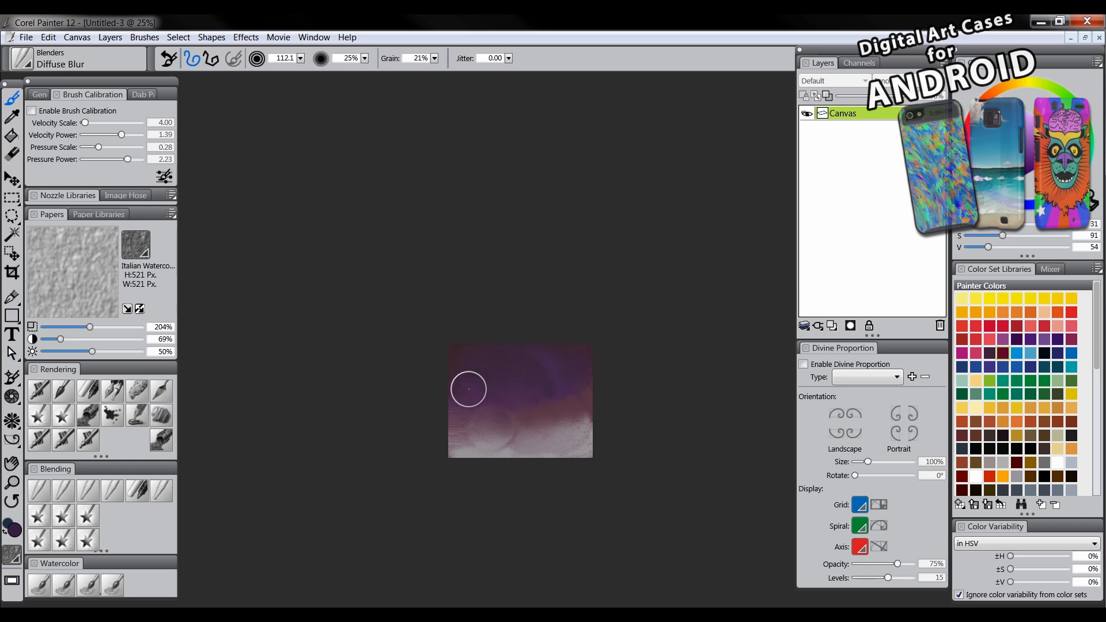
mouse_move(546, 389)
mouse_down()
mouse_move(501, 433)
mouse_move(467, 434)
mouse_move(466, 404)
mouse_move(452, 436)
mouse_move(516, 444)
mouse_move(527, 419)
mouse_move(484, 425)
mouse_move(556, 437)
mouse_move(568, 418)
mouse_move(583, 440)
mouse_move(548, 458)
mouse_move(593, 430)
mouse_move(591, 404)
mouse_move(568, 380)
mouse_move(520, 410)
mouse_move(546, 372)
mouse_move(585, 371)
mouse_move(449, 397)
mouse_move(481, 397)
mouse_move(538, 433)
mouse_move(598, 379)
mouse_up()
Paint a dark purple castle silhouette and ground with Square Chalk, and pull out battlements with the Coarse Oily Blender.
click(1012, 178)
click(92, 391)
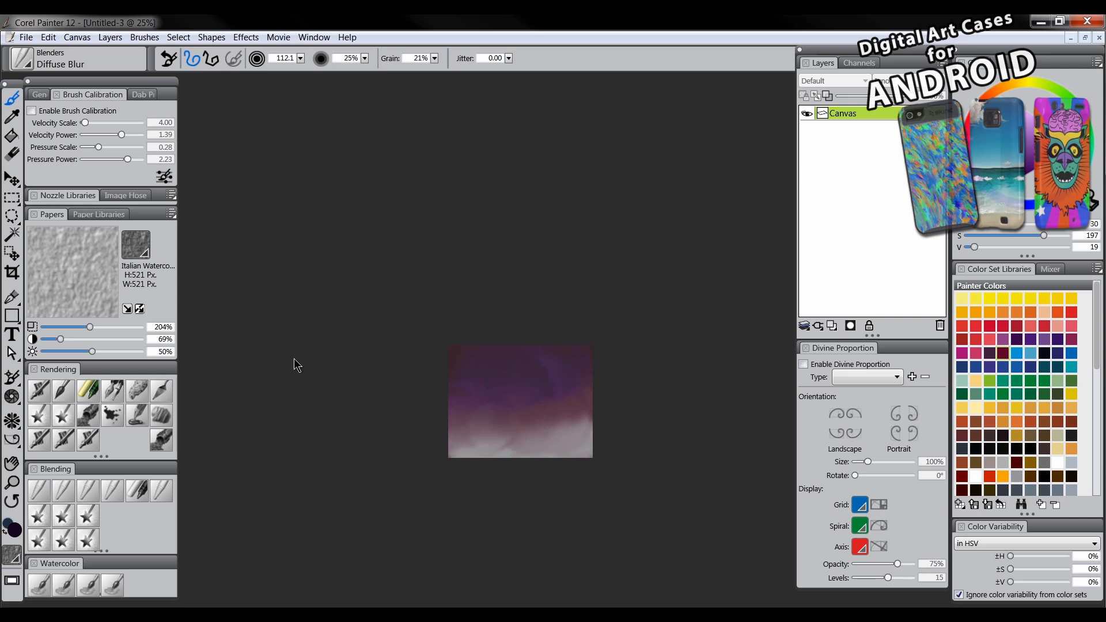
drag(529, 416, 527, 417)
mouse_move(460, 427)
mouse_down()
mouse_move(535, 390)
mouse_move(538, 414)
mouse_move(528, 388)
mouse_move(540, 421)
mouse_move(570, 407)
mouse_move(598, 422)
mouse_move(487, 425)
mouse_move(509, 432)
mouse_move(434, 441)
mouse_move(515, 443)
mouse_move(568, 429)
mouse_move(527, 430)
mouse_move(553, 431)
mouse_move(502, 451)
mouse_move(606, 444)
mouse_move(423, 458)
mouse_move(512, 449)
mouse_move(613, 462)
mouse_move(576, 453)
mouse_move(609, 437)
mouse_move(467, 454)
mouse_move(493, 427)
mouse_up()
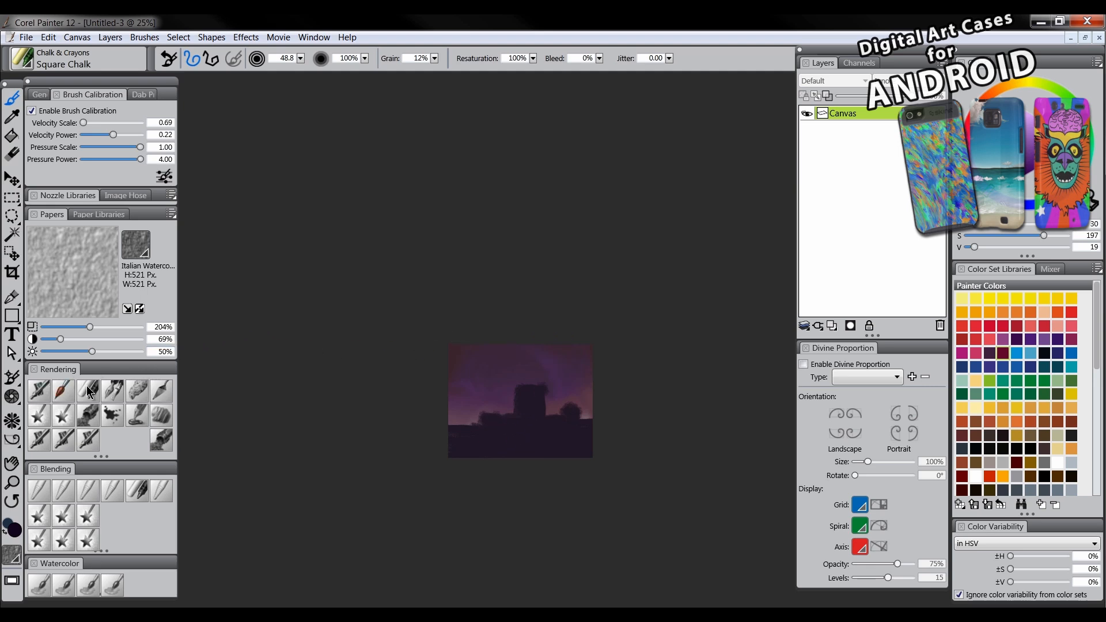
click(65, 494)
drag(531, 385, 535, 385)
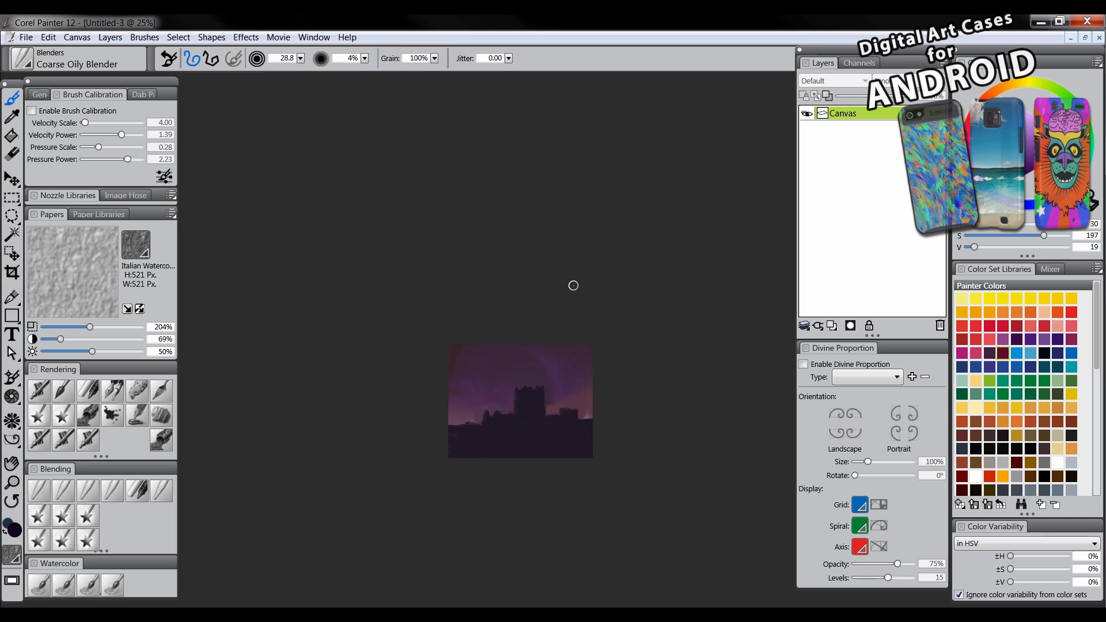
Using the Loaded Palette Knife and a colour sampled from the sky, paint window openings and light streaks across the foreground.
click(159, 412)
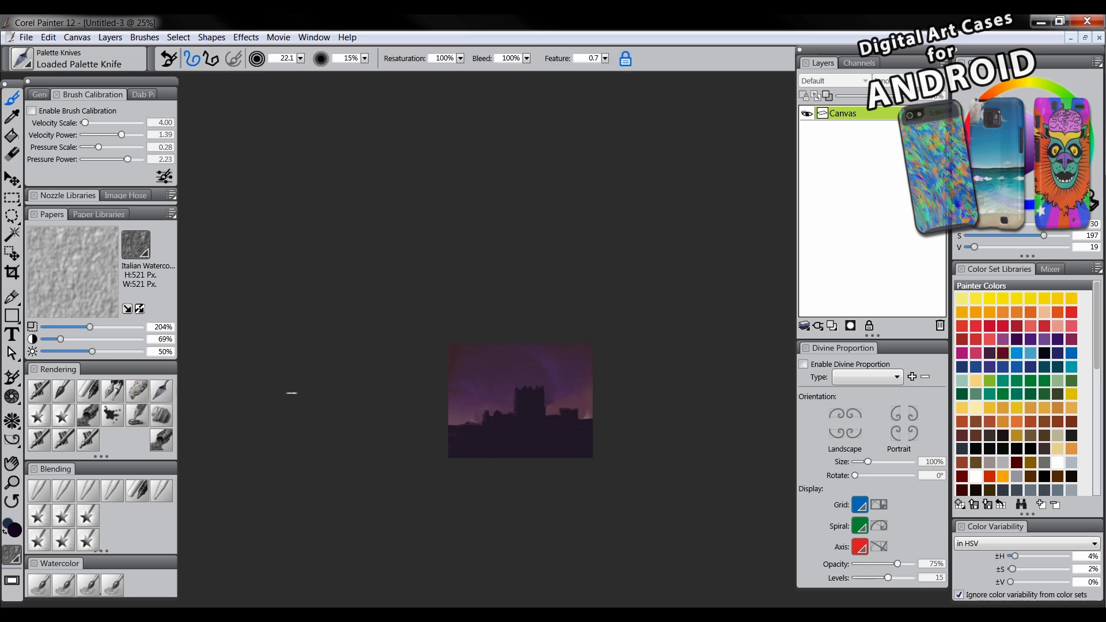
alt+click(590, 409)
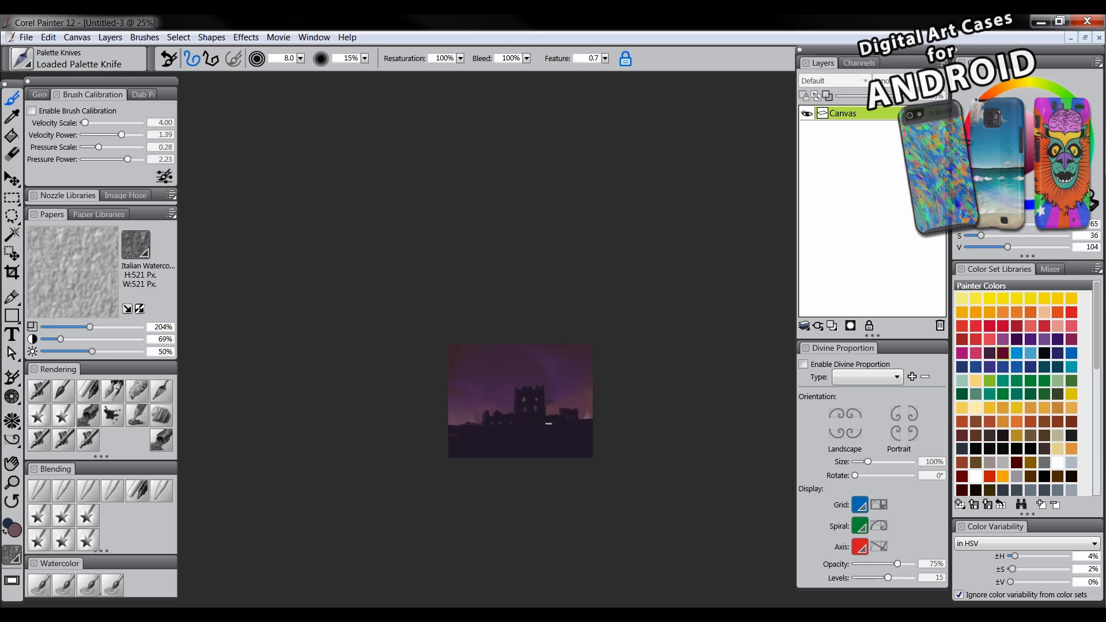
mouse_move(455, 439)
mouse_down()
mouse_move(506, 437)
mouse_move(521, 455)
mouse_move(476, 444)
mouse_up()
mouse_move(569, 445)
mouse_down()
mouse_move(596, 456)
mouse_move(568, 444)
mouse_up()
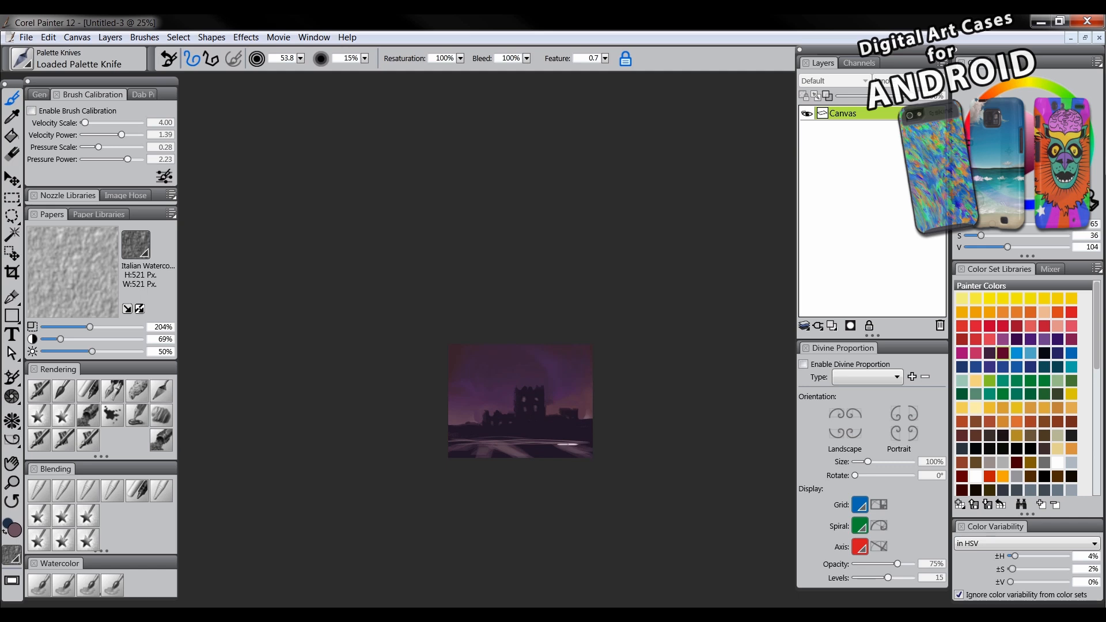
Add olive-green bushes with dark accents along the castle's base using the Square Chalk at size 48.8.
click(90, 393)
click(1024, 180)
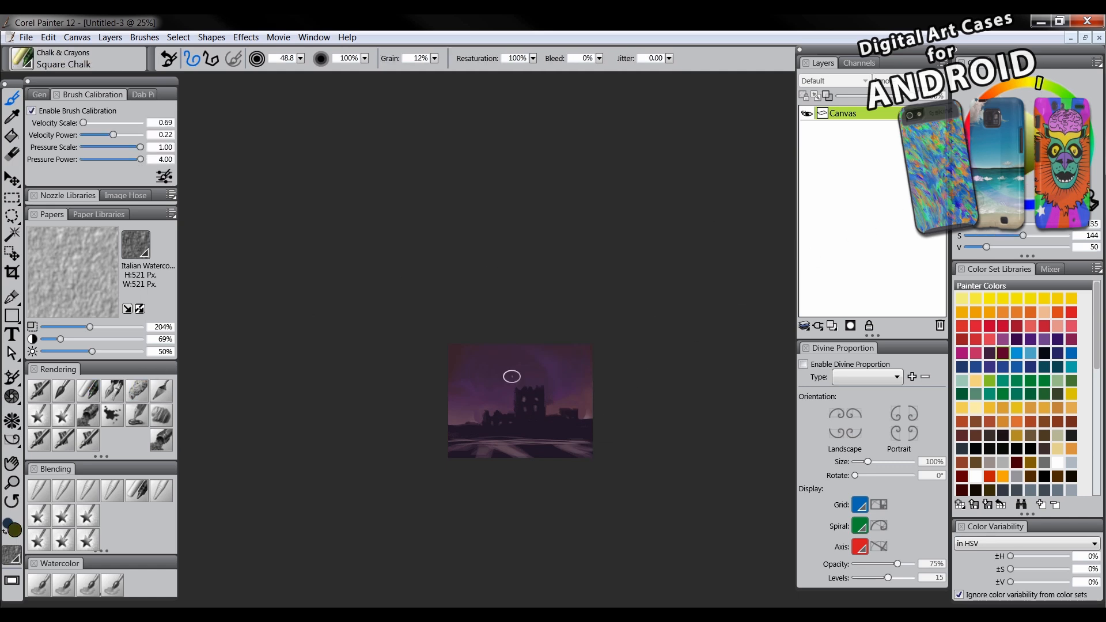
mouse_move(496, 425)
mouse_down()
mouse_move(454, 440)
mouse_move(578, 437)
mouse_move(459, 439)
mouse_move(527, 436)
mouse_up()
click(1014, 187)
mouse_move(507, 428)
mouse_down()
mouse_move(444, 439)
mouse_move(526, 439)
mouse_up()
Blend the sky, castle base and foreground at 10% zoom with the Coarse Oily Blender at size 84.8.
key(m)
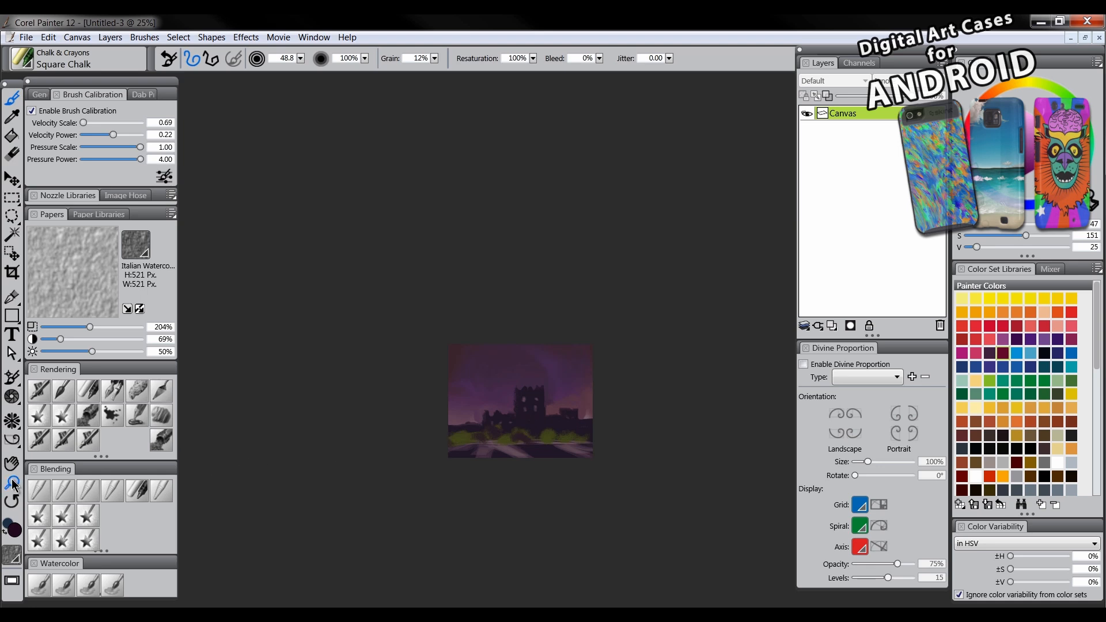
alt+click(546, 448)
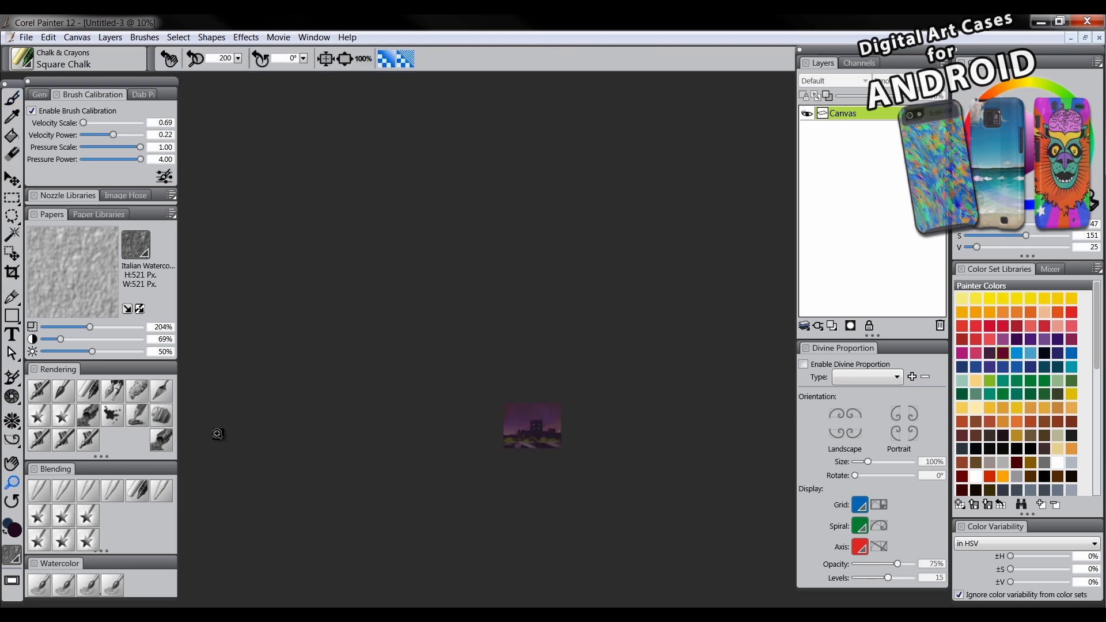
click(70, 489)
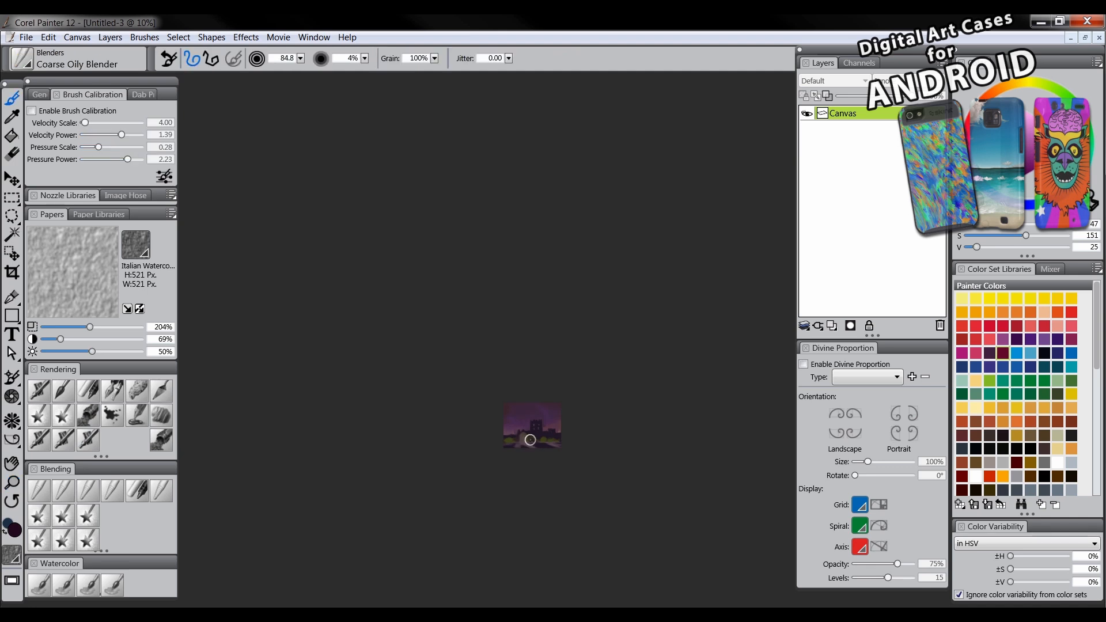
drag(566, 417, 546, 437)
Smear the foreground ground and bushes and draw a bare tree before the tower with the Coarse Oily Blender at 12.8.
click(12, 482)
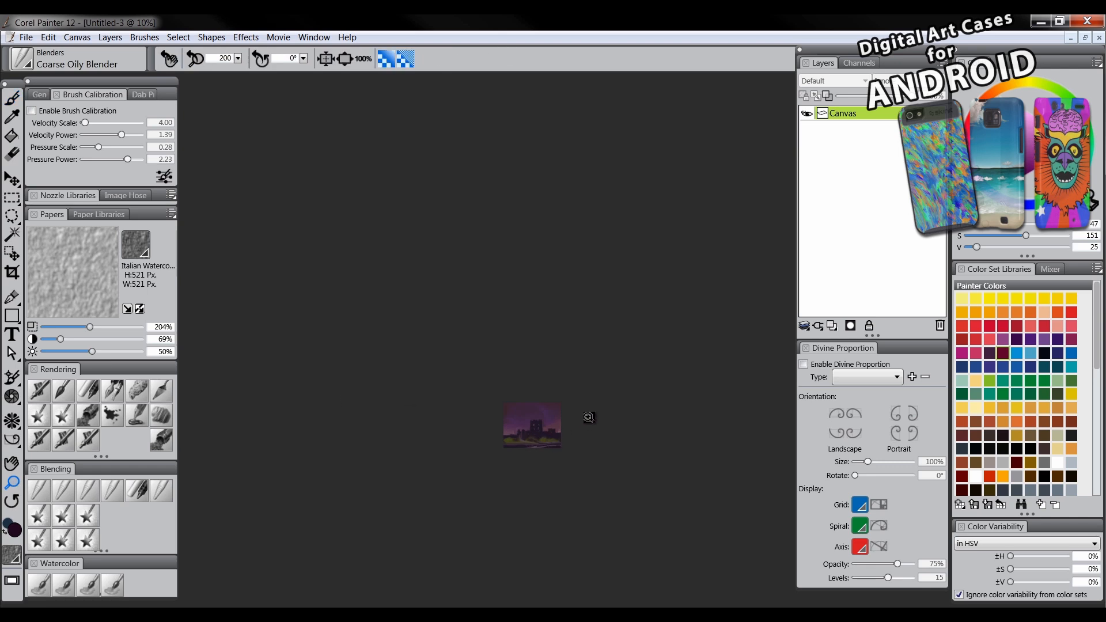
click(542, 440)
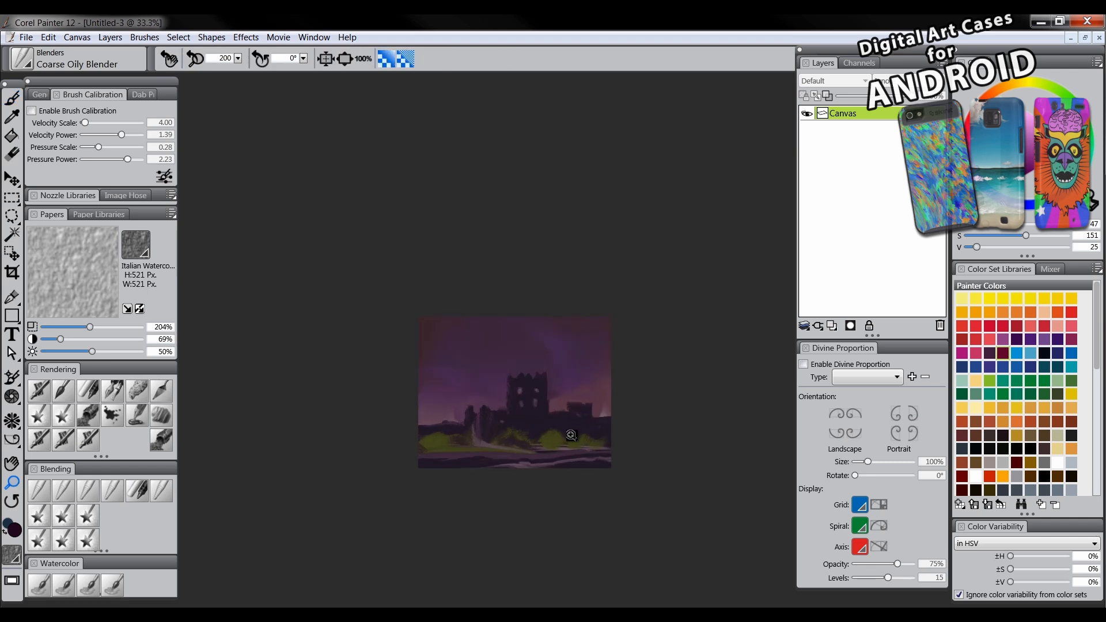
click(568, 440)
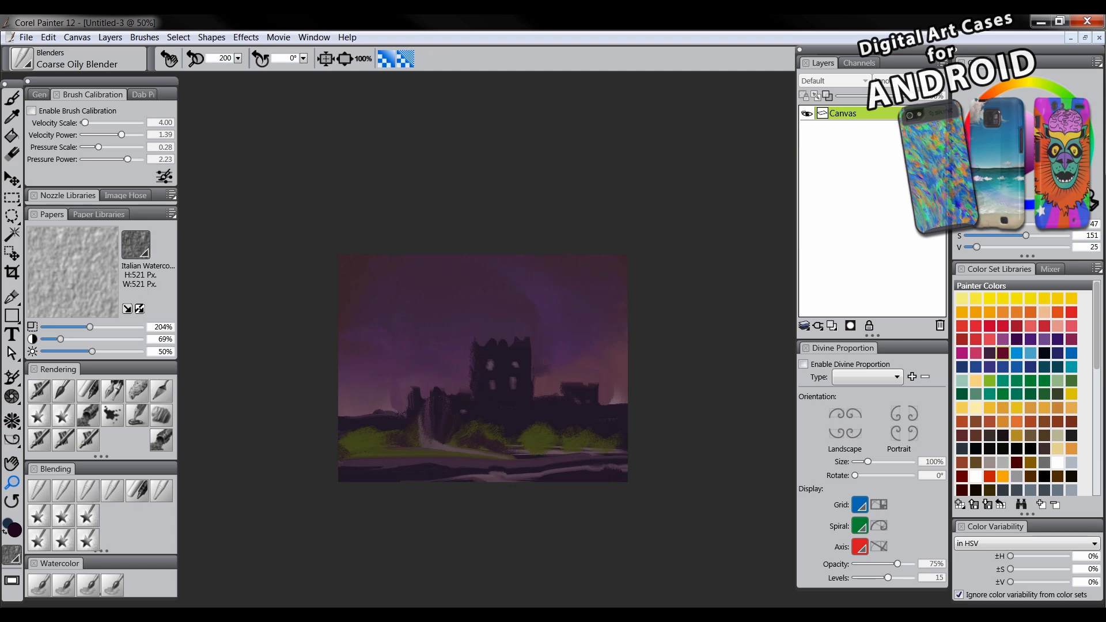
key(b)
drag(488, 463, 469, 459)
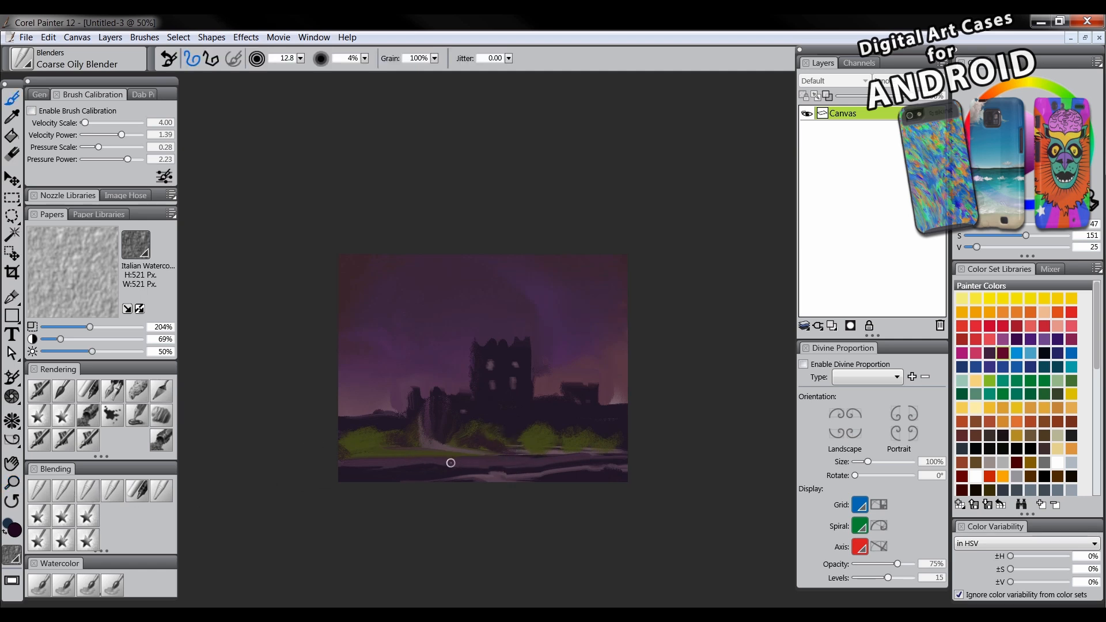
drag(363, 457, 358, 442)
mouse_move(507, 445)
mouse_down()
mouse_move(495, 447)
mouse_move(498, 420)
mouse_move(498, 444)
mouse_up()
mouse_move(502, 395)
mouse_down()
mouse_move(507, 435)
mouse_move(487, 426)
mouse_move(497, 448)
mouse_move(551, 455)
mouse_move(537, 451)
mouse_move(544, 435)
mouse_move(545, 455)
mouse_move(528, 451)
mouse_move(588, 451)
mouse_move(451, 482)
mouse_move(362, 478)
mouse_move(406, 471)
mouse_move(352, 466)
mouse_move(543, 473)
mouse_move(554, 471)
mouse_move(468, 458)
mouse_move(599, 474)
mouse_up()
mouse_move(432, 462)
mouse_down()
mouse_move(412, 459)
mouse_move(409, 474)
mouse_up()
drag(525, 472, 616, 456)
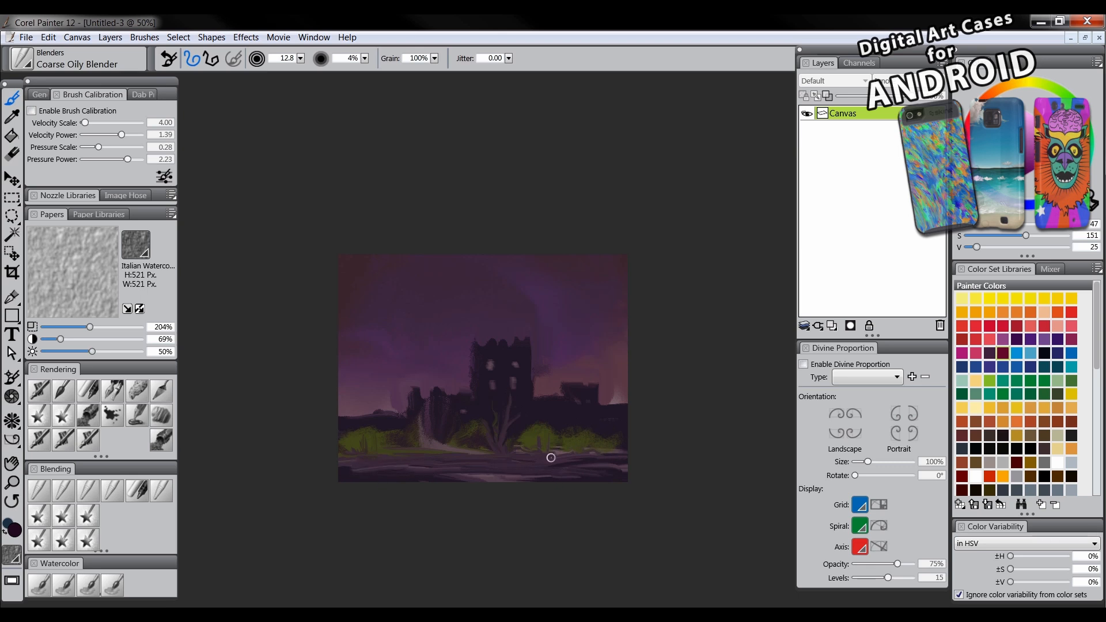
Feather the bushes near the castle and pull up ragged distant foliage along the horizon with the Coarse Oily Blender.
drag(542, 447, 568, 452)
drag(603, 435, 559, 434)
mouse_move(347, 416)
mouse_down()
mouse_move(381, 417)
mouse_move(356, 414)
mouse_up()
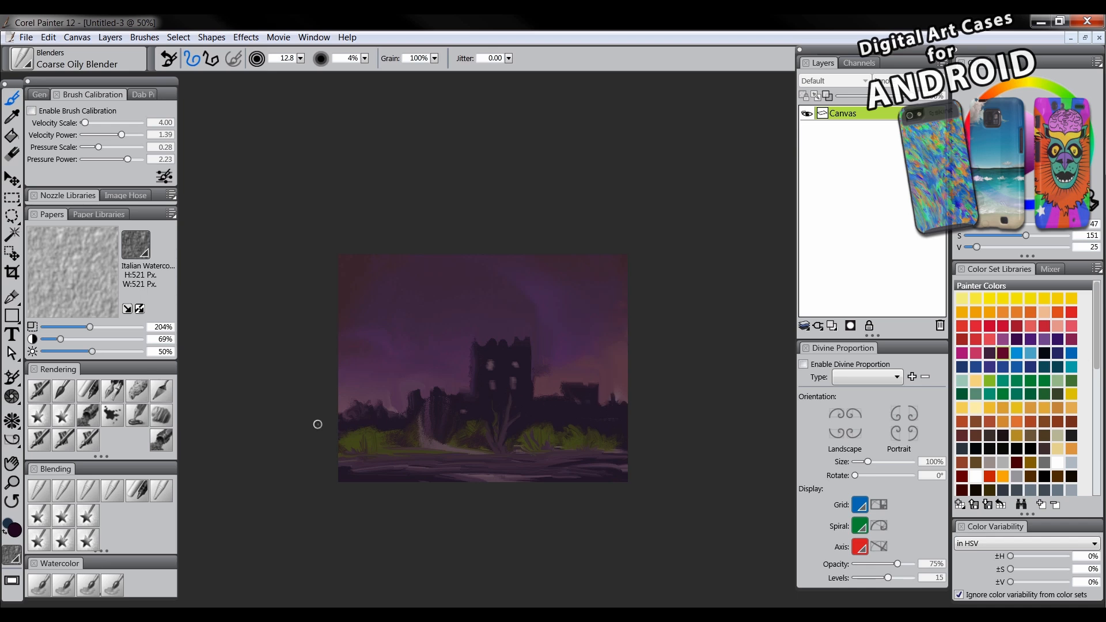
Cover the purple sky with ochre Square Chalk strokes while viewing the painting at 10%.
click(12, 485)
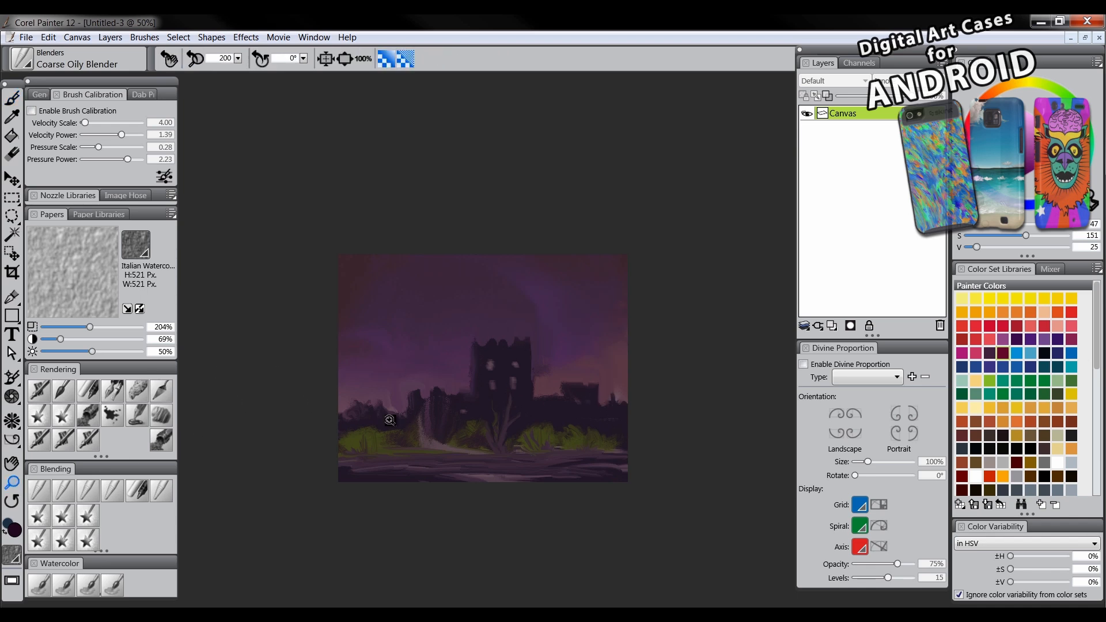
alt+click(538, 419)
alt+click(543, 427)
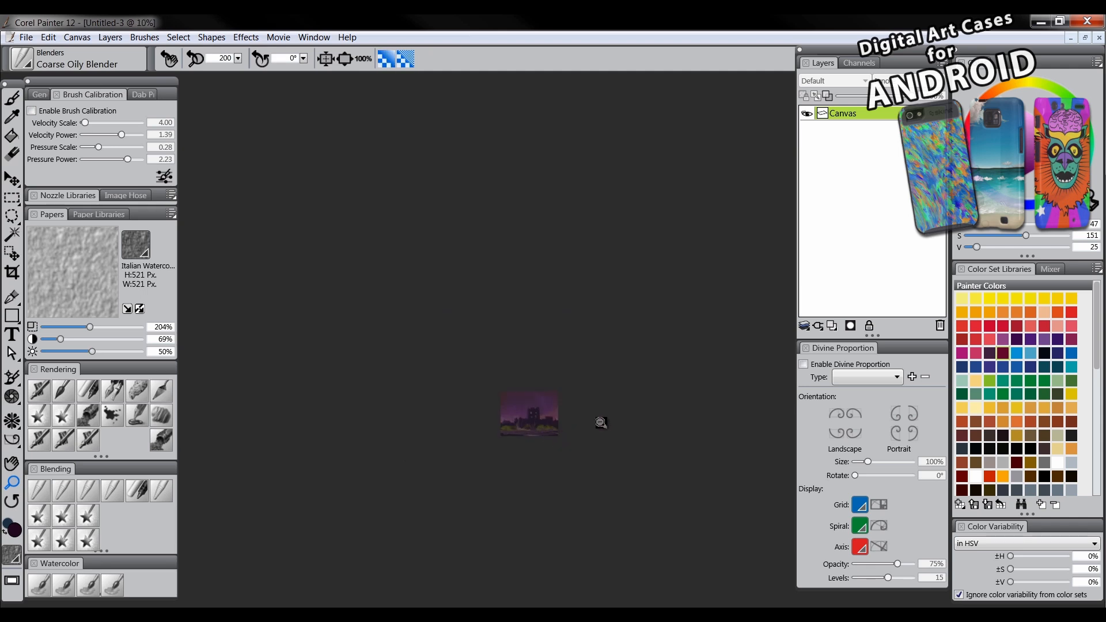
click(549, 425)
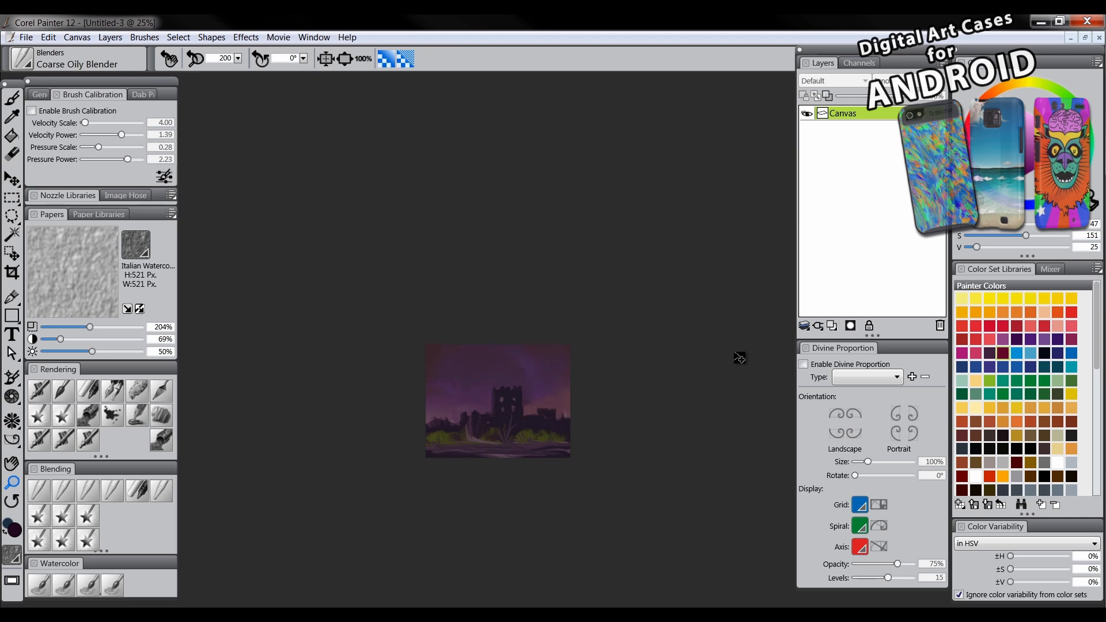
alt+click(537, 415)
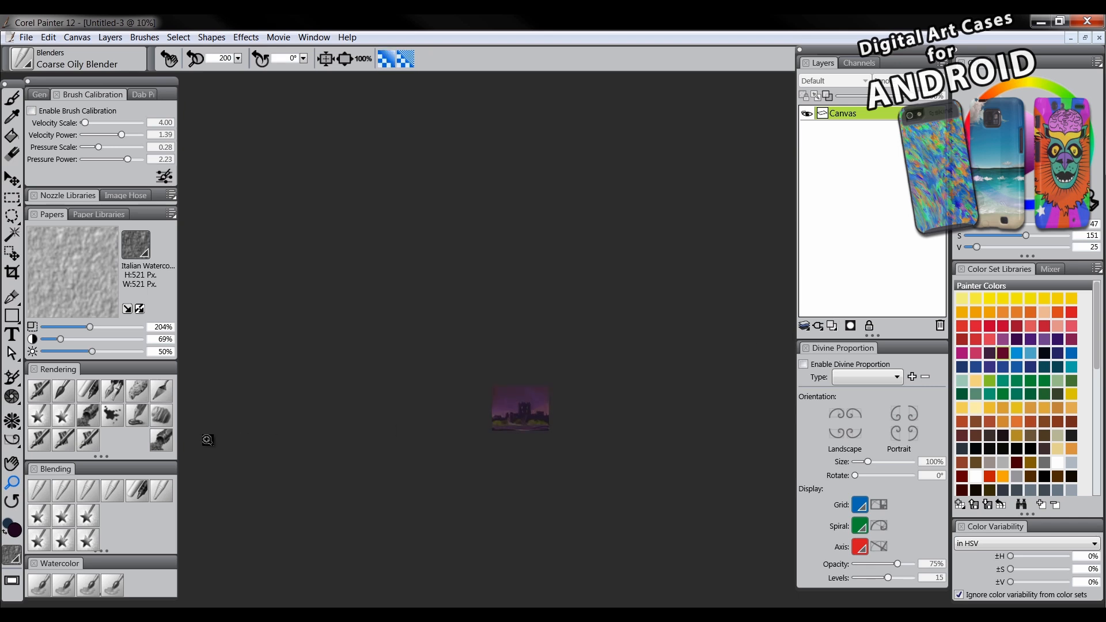
click(95, 386)
click(1014, 90)
click(1030, 158)
mouse_move(528, 353)
mouse_down()
mouse_move(493, 401)
mouse_move(499, 411)
mouse_move(523, 386)
mouse_move(541, 402)
mouse_move(531, 388)
mouse_move(536, 396)
mouse_move(500, 406)
mouse_up()
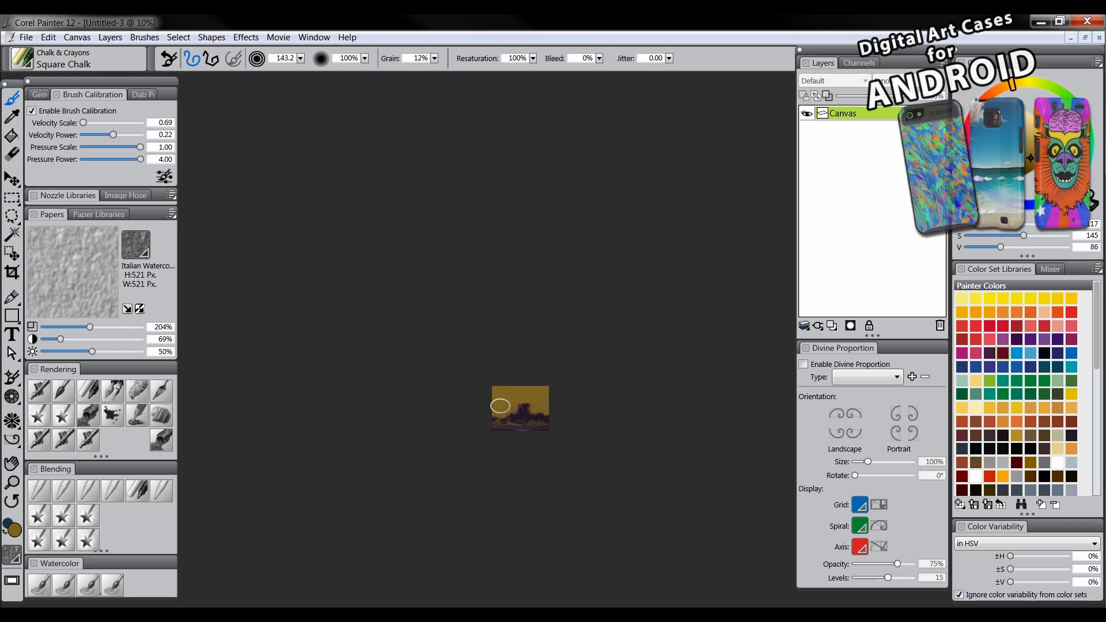
Darken the upper sky with brown Square Chalk and swirl the colours into clouds with the Coarse Oily Blender at 58.3.
click(1029, 182)
mouse_move(518, 357)
mouse_down()
mouse_move(489, 390)
mouse_move(549, 387)
mouse_move(502, 396)
mouse_move(542, 393)
mouse_move(552, 391)
mouse_move(503, 383)
mouse_move(547, 383)
mouse_up()
click(1021, 184)
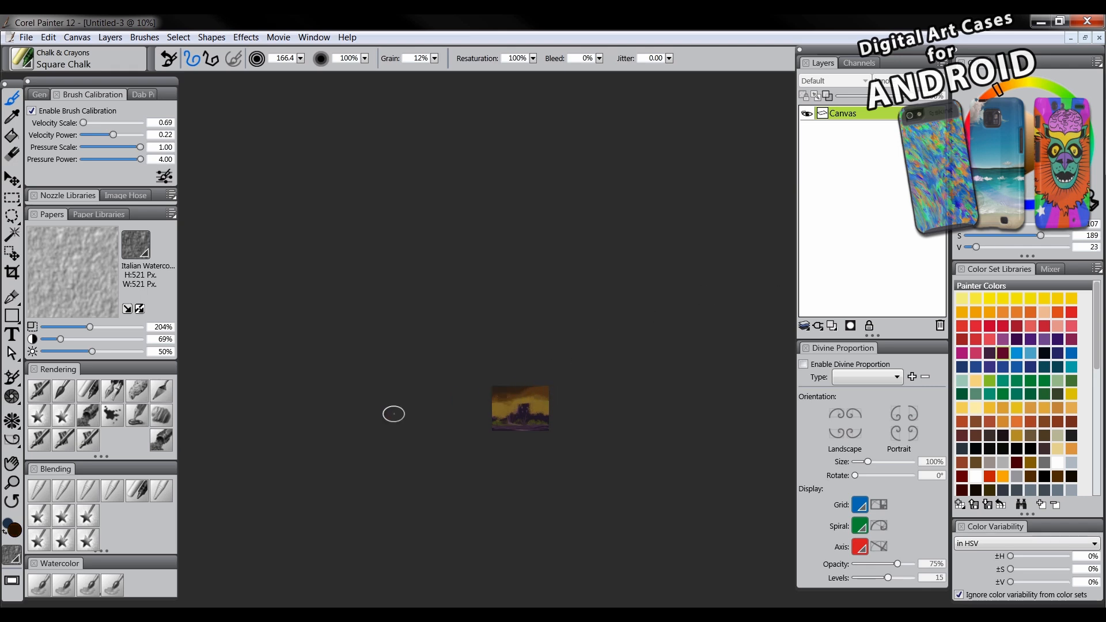
click(88, 490)
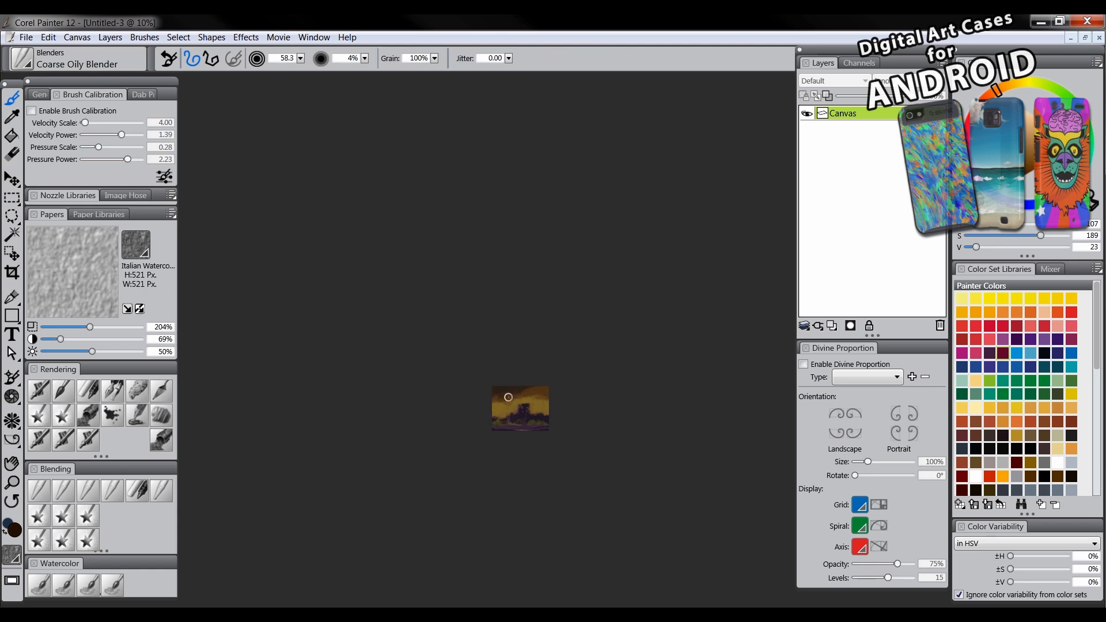
mouse_move(509, 401)
mouse_down()
mouse_move(544, 398)
mouse_move(506, 401)
mouse_up()
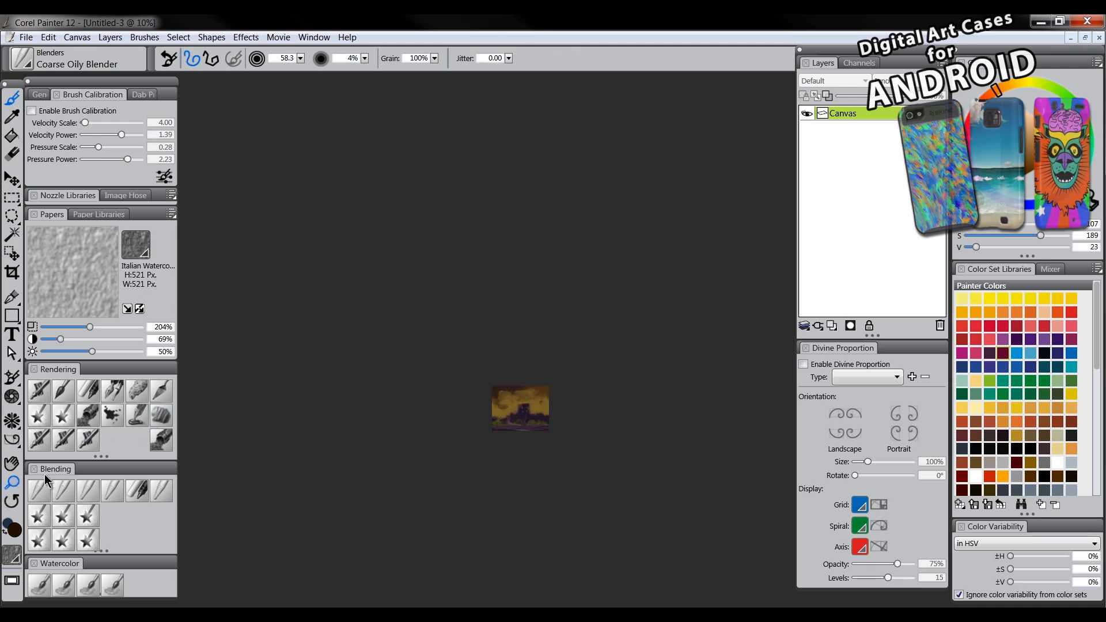
Blend the rough chalk edges of the ochre sky around the castle at 33.3% zoom with the Coarse Oily Blender.
click(11, 482)
click(534, 398)
click(533, 398)
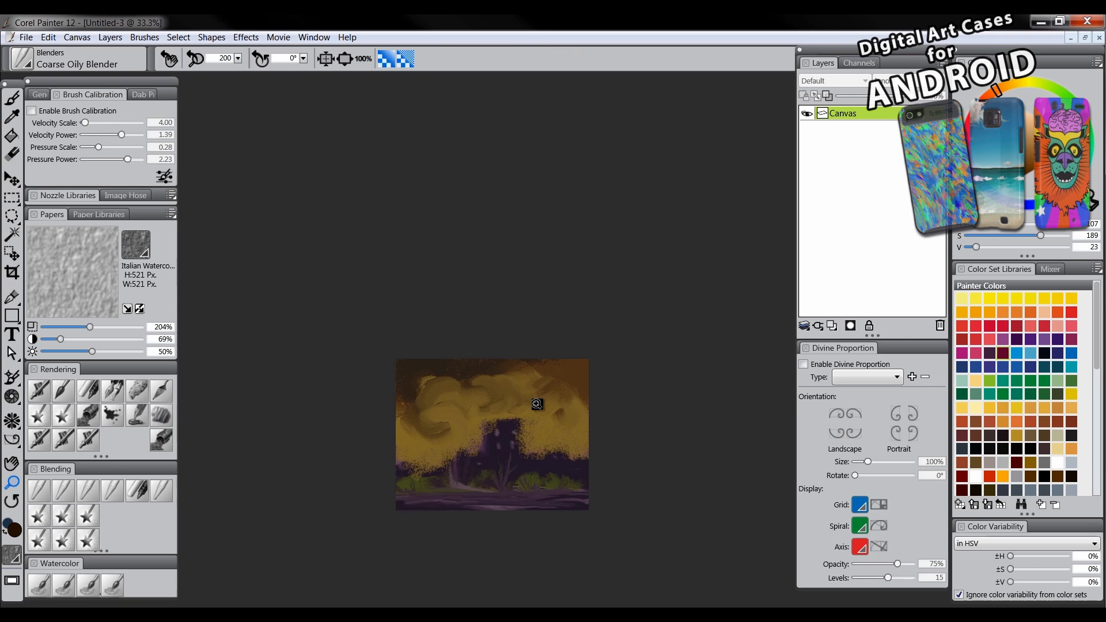
click(63, 491)
mouse_move(451, 399)
mouse_down()
mouse_move(443, 422)
mouse_move(407, 391)
mouse_move(458, 387)
mouse_move(457, 399)
mouse_move(486, 401)
mouse_move(505, 392)
mouse_move(488, 423)
mouse_move(515, 418)
mouse_move(516, 449)
mouse_move(470, 448)
mouse_move(411, 473)
mouse_move(443, 468)
mouse_up()
drag(528, 458, 535, 434)
Redefine the tower's battlements and the lower castle walls against the ochre sky with the Coarse Oily Blender at size 15.0.
click(64, 490)
drag(510, 417, 507, 420)
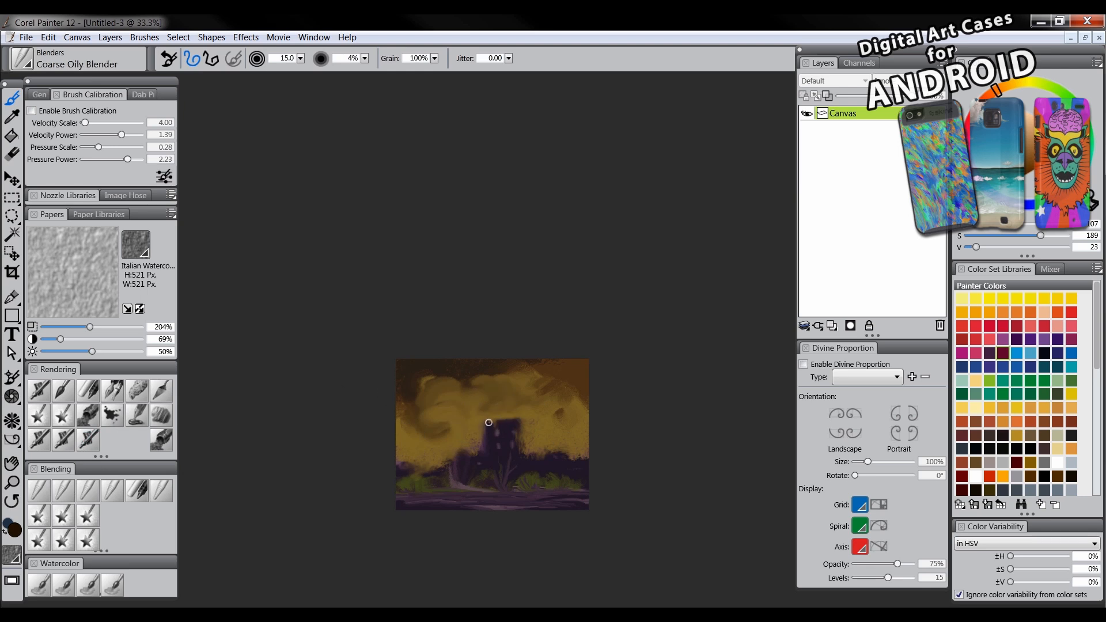
mouse_move(515, 430)
mouse_down()
mouse_move(519, 451)
mouse_move(552, 460)
mouse_up()
drag(486, 450, 407, 469)
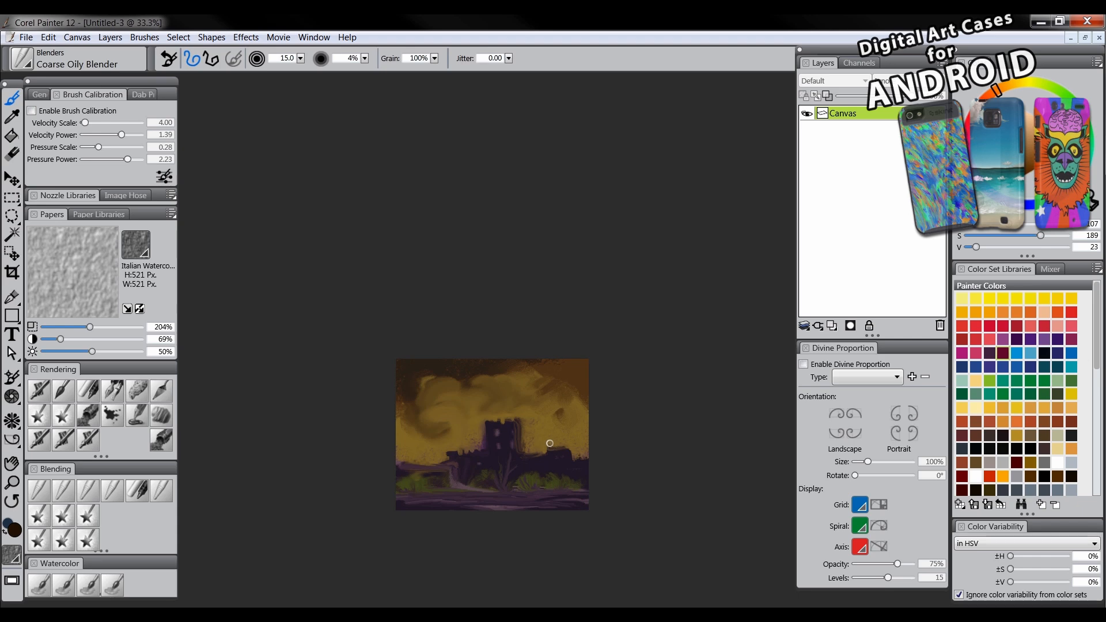
Repaint the tower's top and side and the lower wall with the Loaded Palette Knife in a dark purple sampled from the castle.
click(12, 464)
click(363, 59)
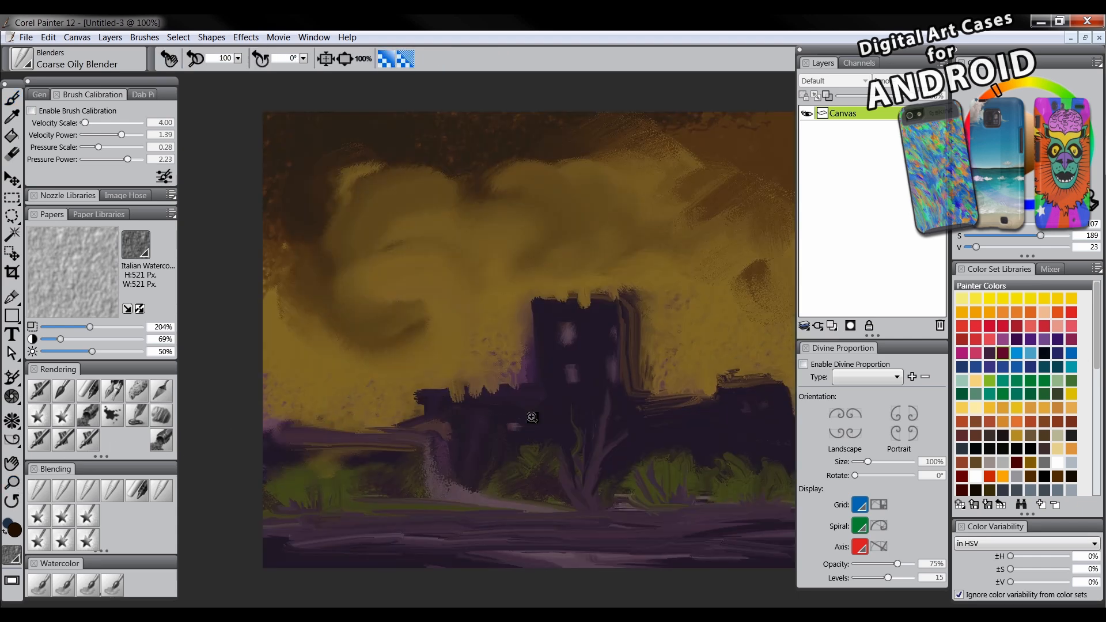
mouse_move(587, 389)
mouse_down()
mouse_move(516, 396)
mouse_move(529, 397)
mouse_up()
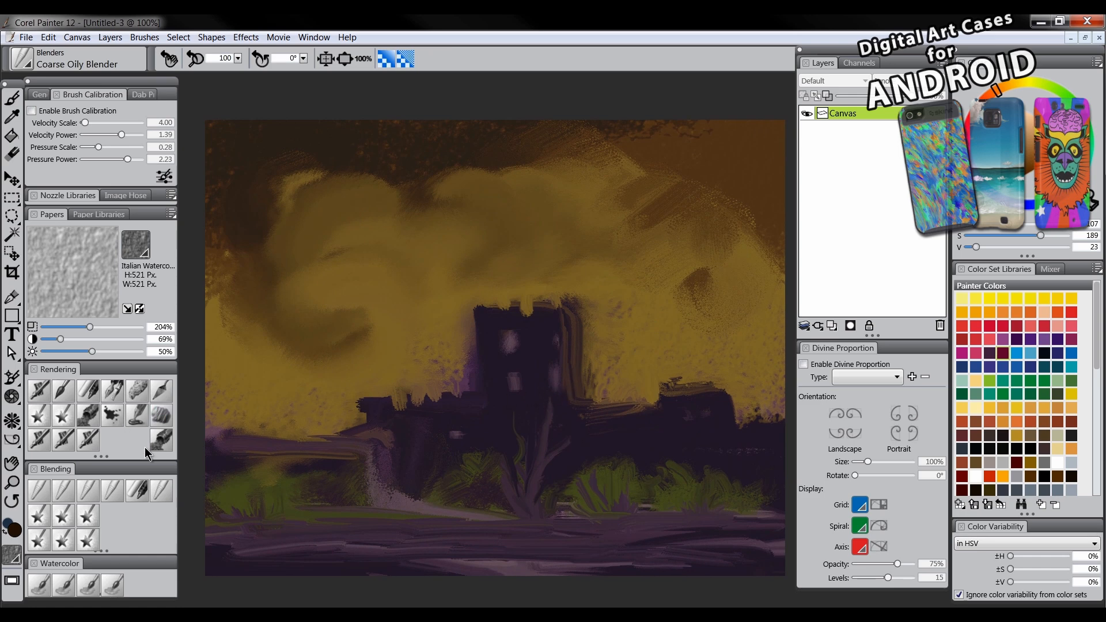
click(161, 391)
alt+click(518, 315)
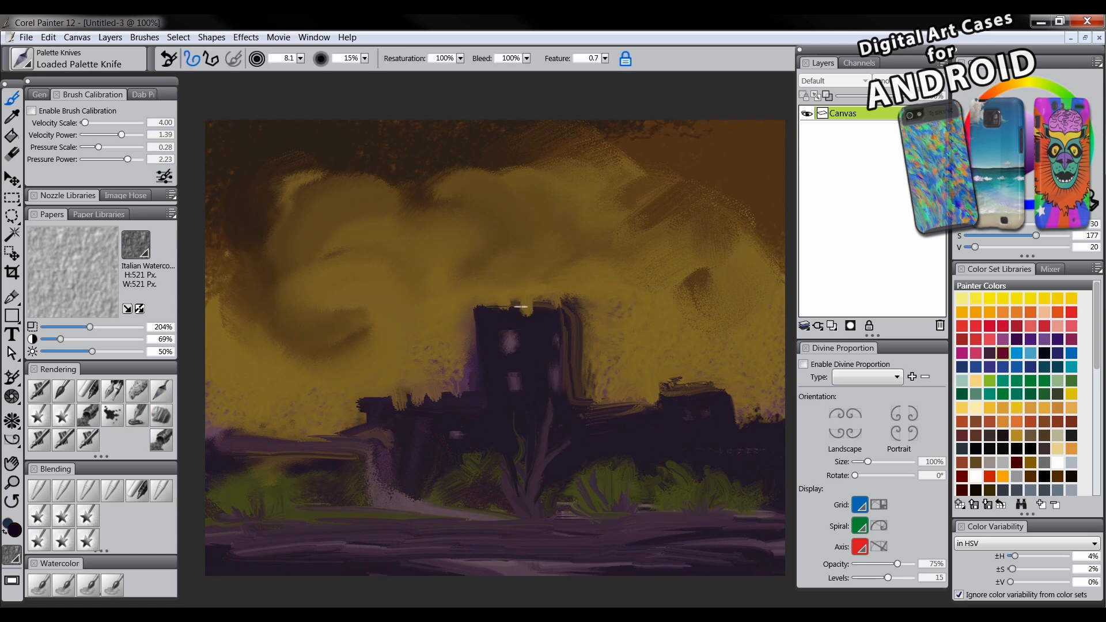
mouse_move(484, 306)
mouse_down()
mouse_move(512, 301)
mouse_move(515, 319)
mouse_move(537, 302)
mouse_move(529, 304)
mouse_move(562, 304)
mouse_move(573, 363)
mouse_move(578, 341)
mouse_move(573, 369)
mouse_up()
mouse_move(459, 394)
mouse_down()
mouse_move(386, 397)
mouse_move(438, 402)
mouse_move(381, 409)
mouse_move(423, 409)
mouse_up()
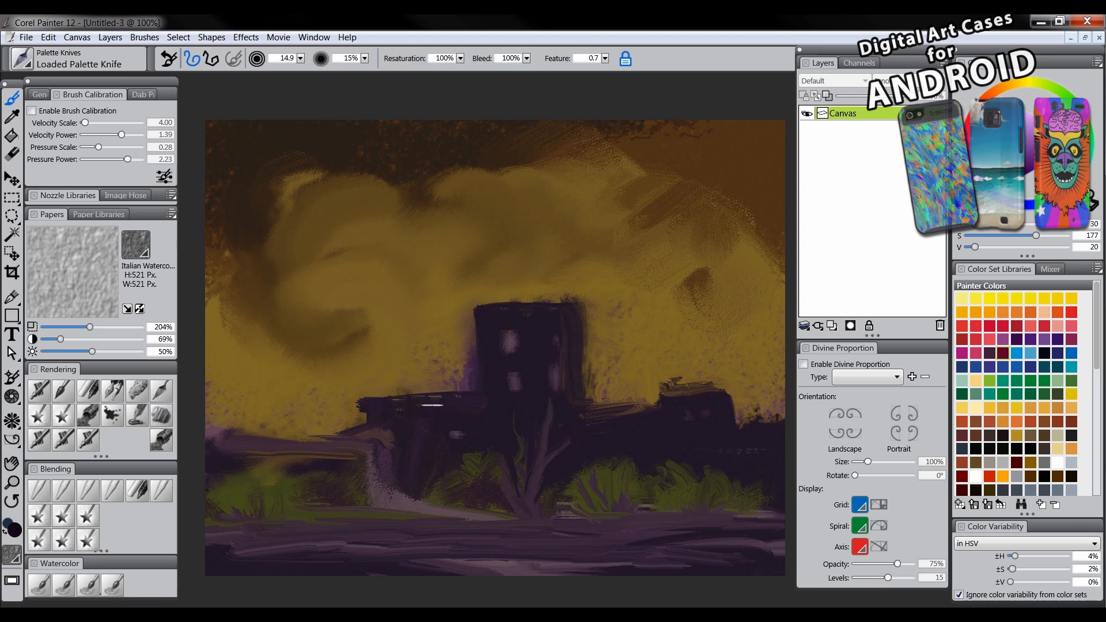
Review the castle scene's composition at 5% and 25% zoom.
click(11, 481)
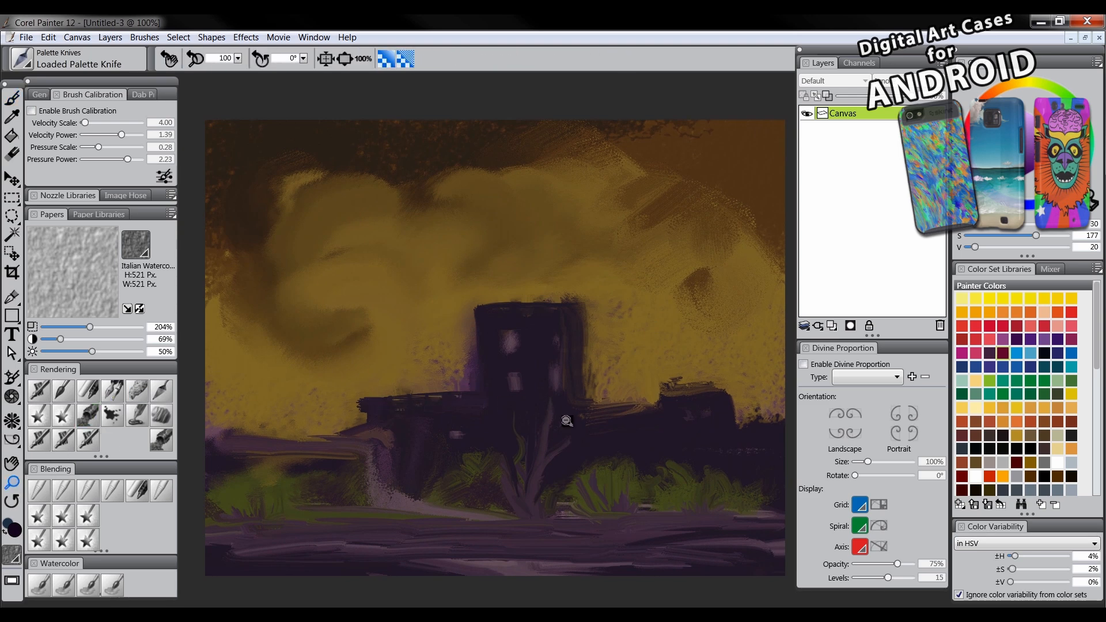
alt+click(567, 427)
alt+click(566, 427)
alt+click(570, 431)
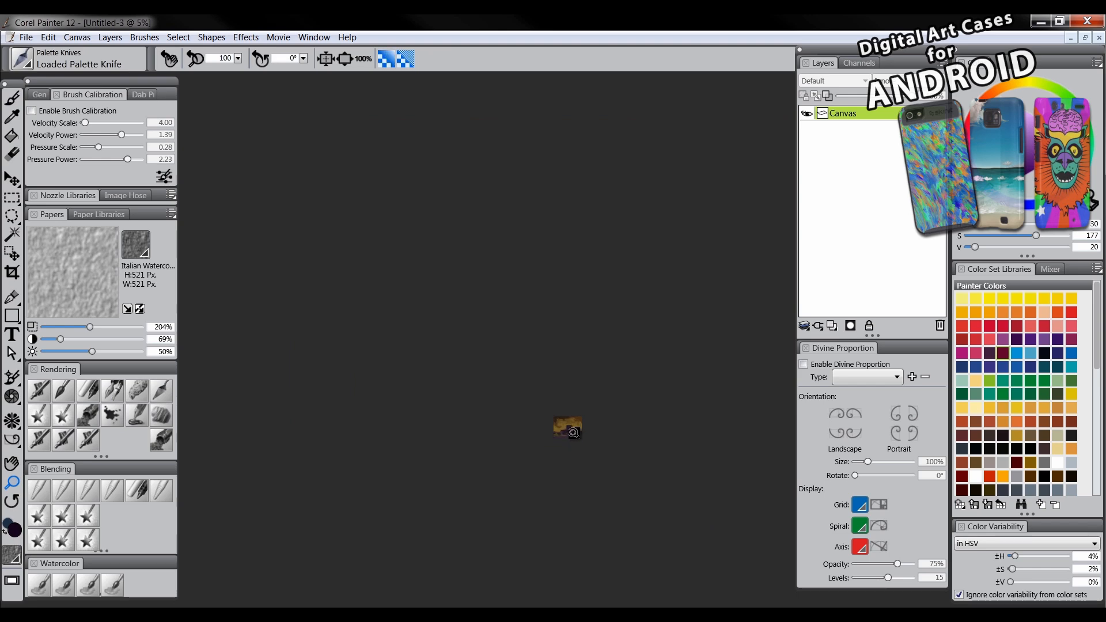
drag(612, 403, 588, 424)
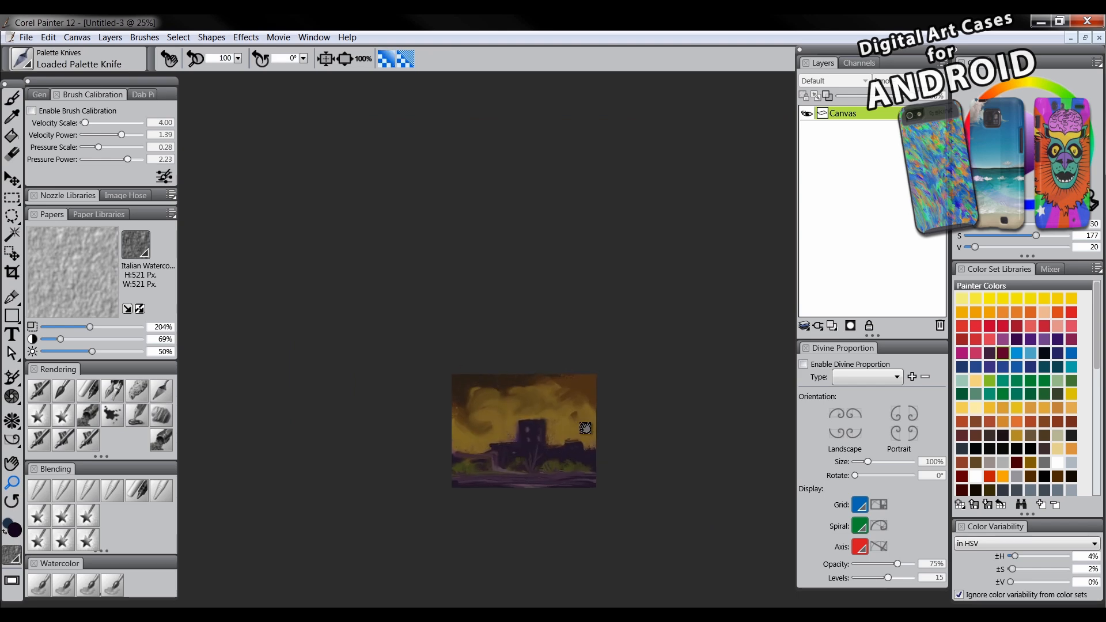